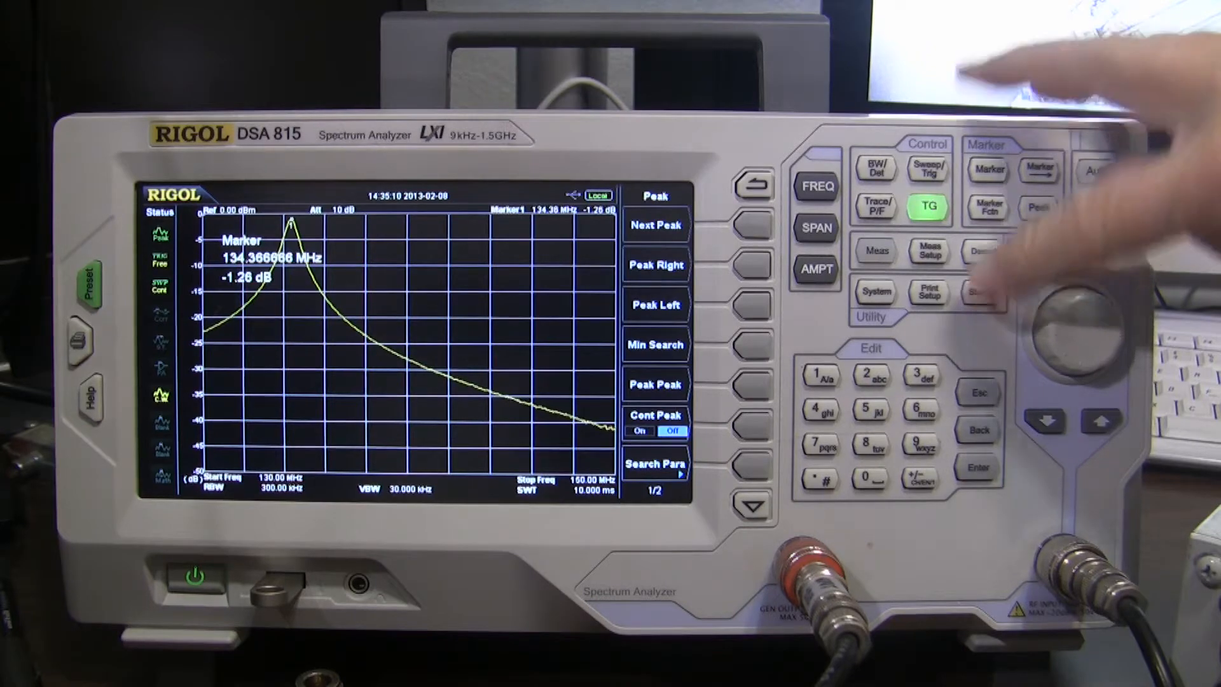
pyautogui.click(983, 292)
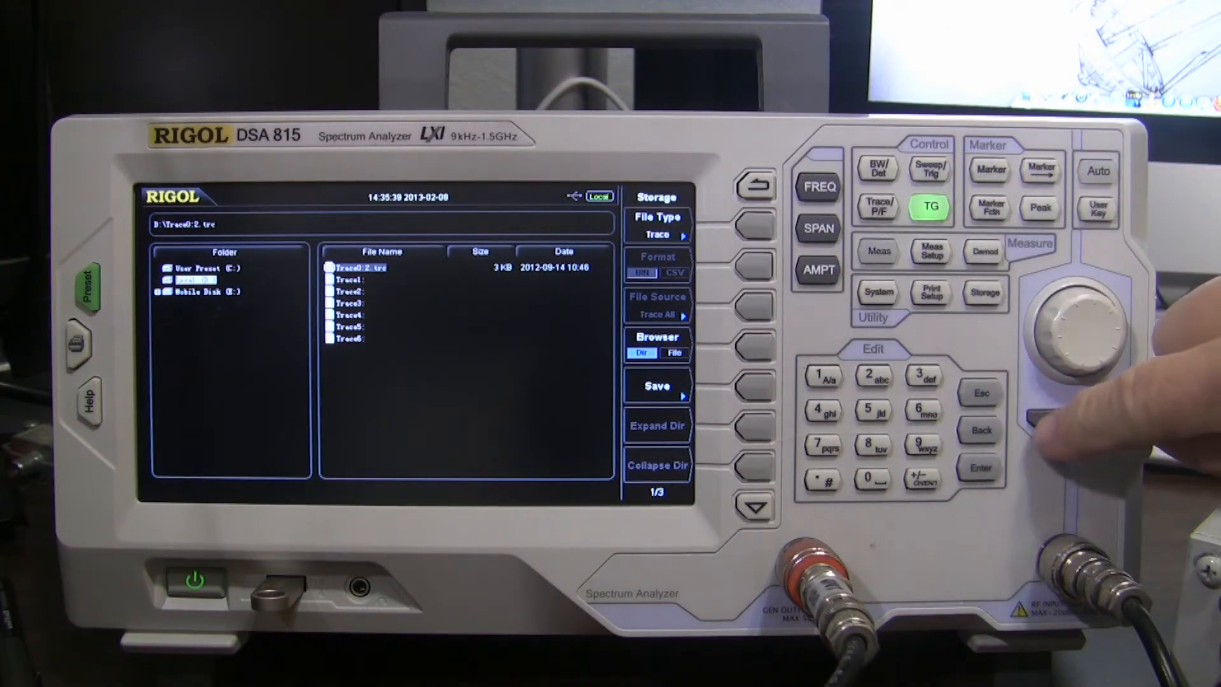
pyautogui.press('Down')
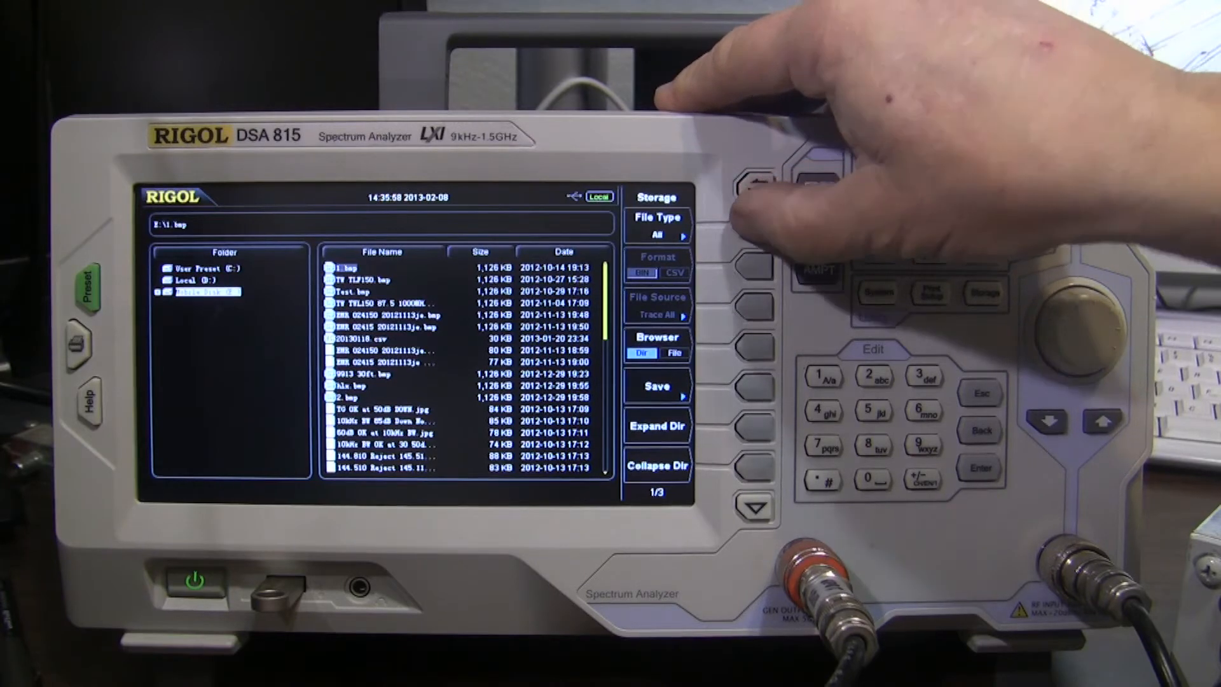
pyautogui.click(755, 225)
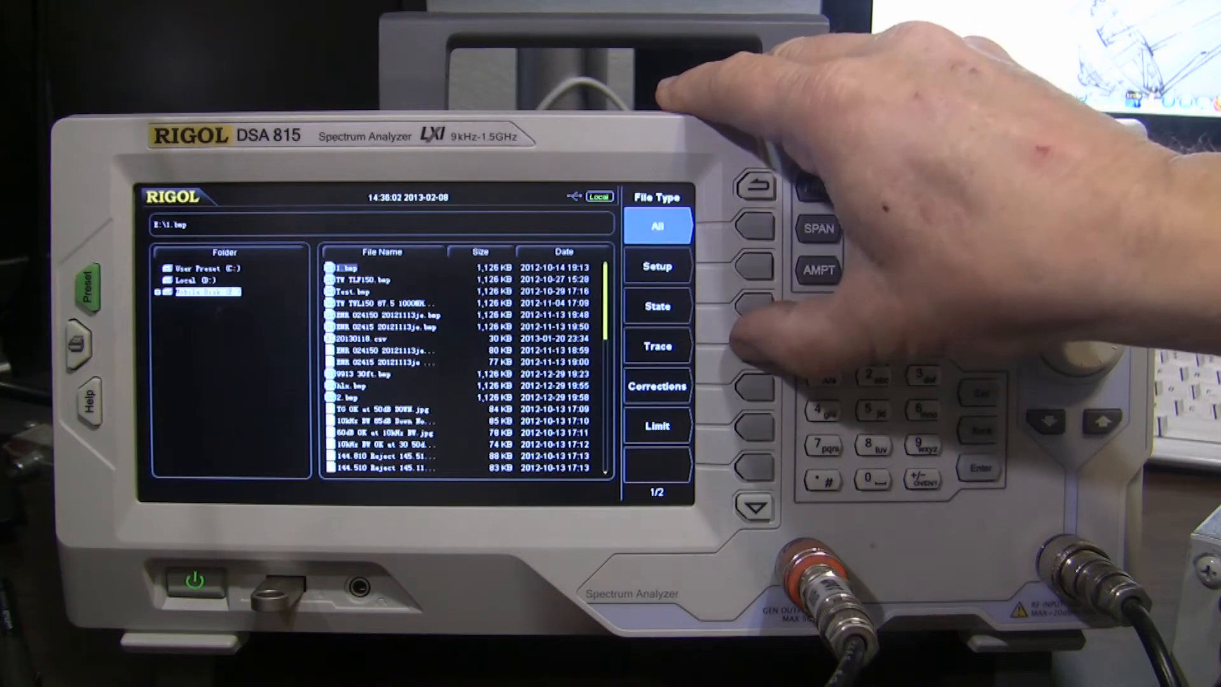
pyautogui.click(755, 346)
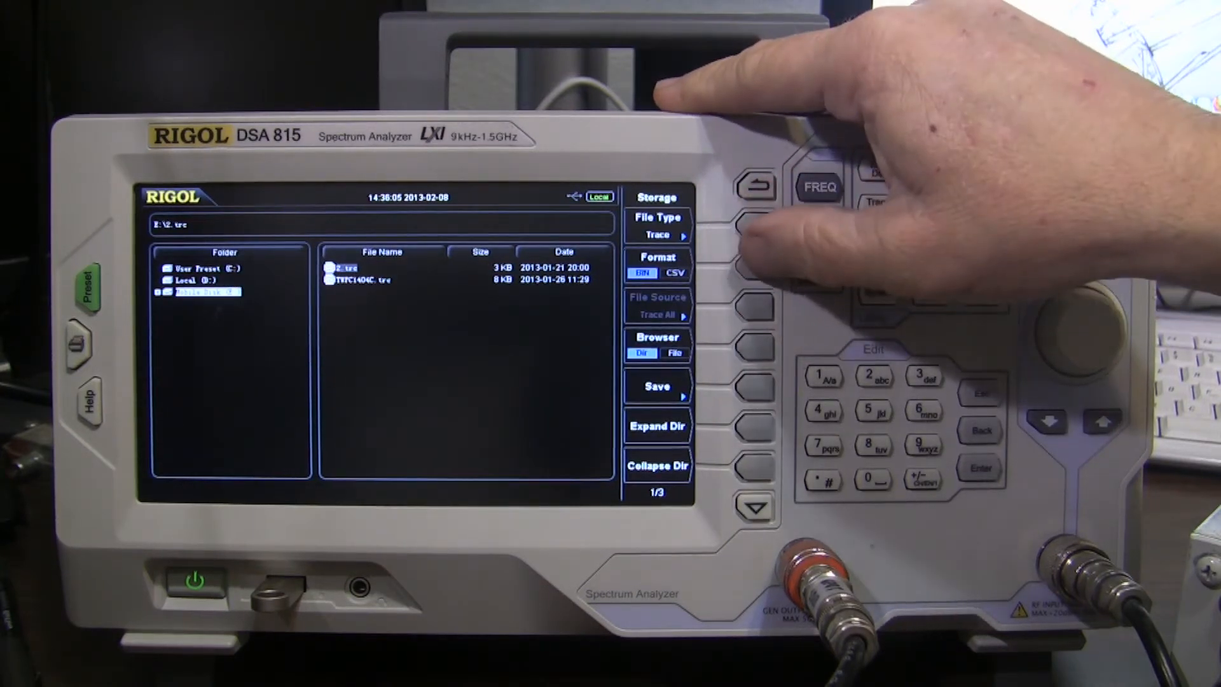
pyautogui.click(755, 267)
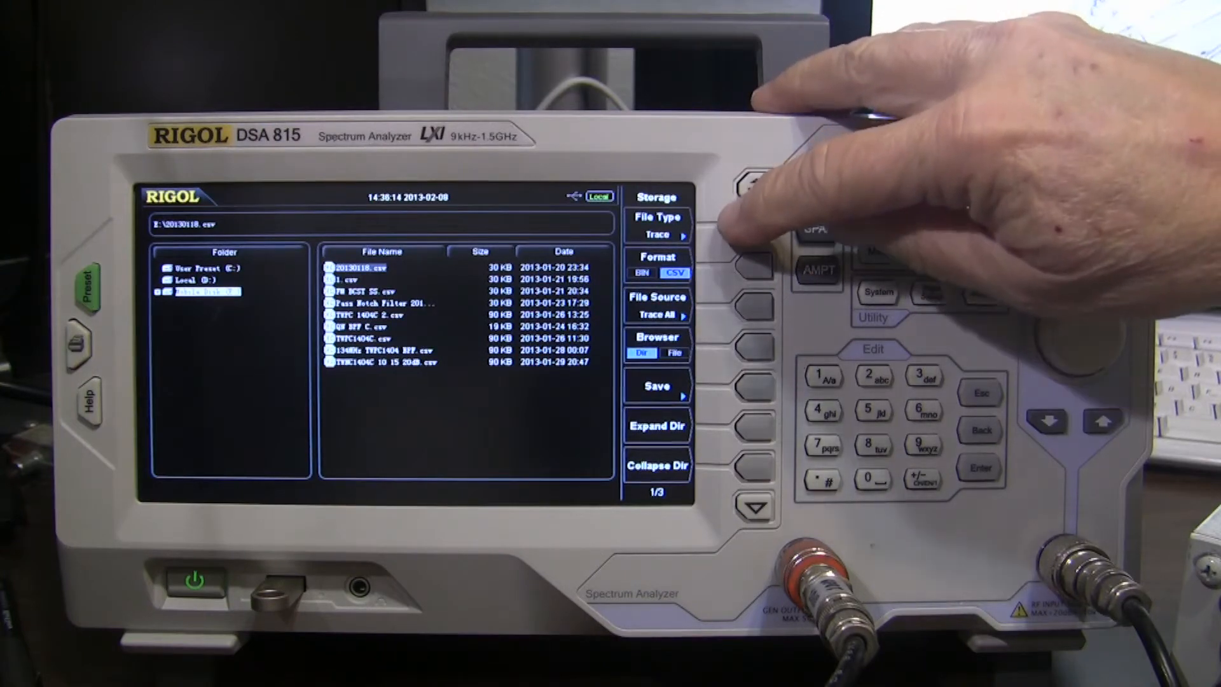
pyautogui.click(754, 224)
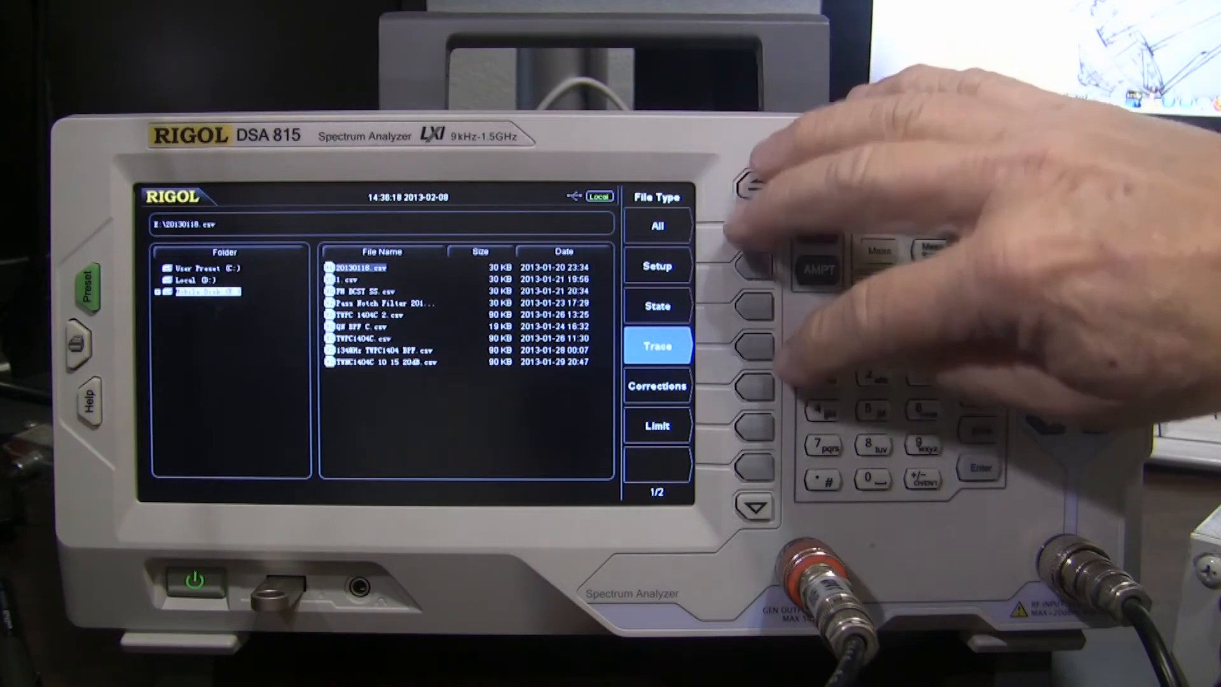
pyautogui.click(756, 186)
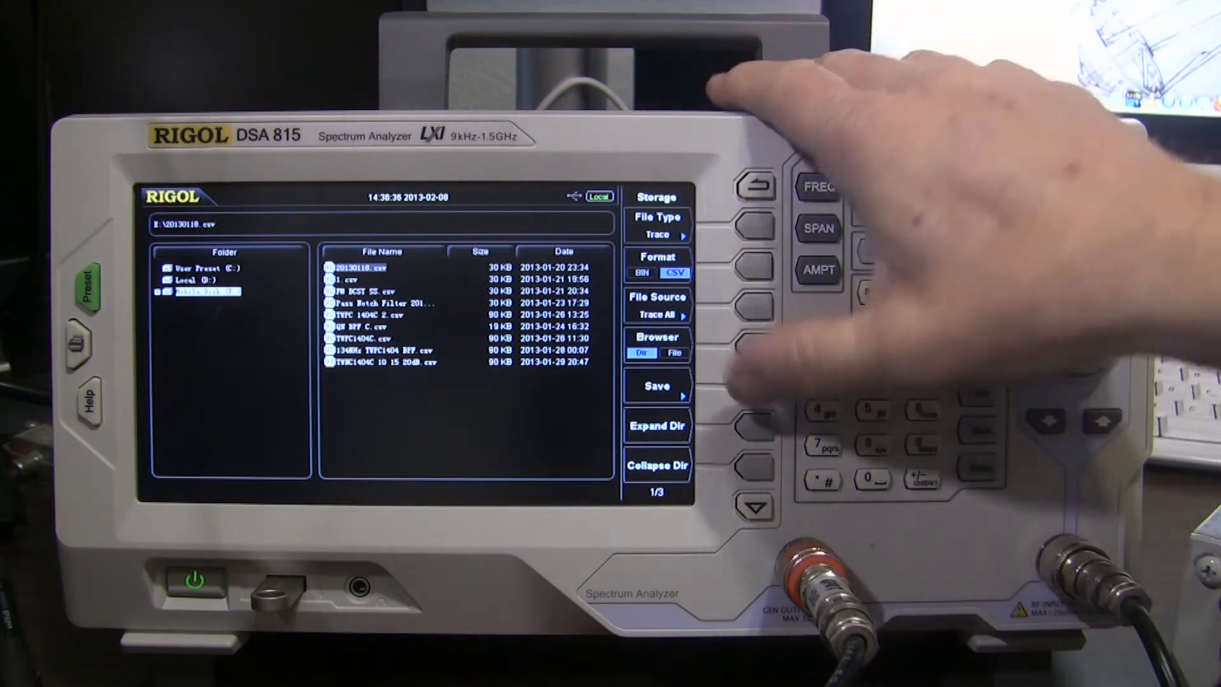
pyautogui.click(755, 387)
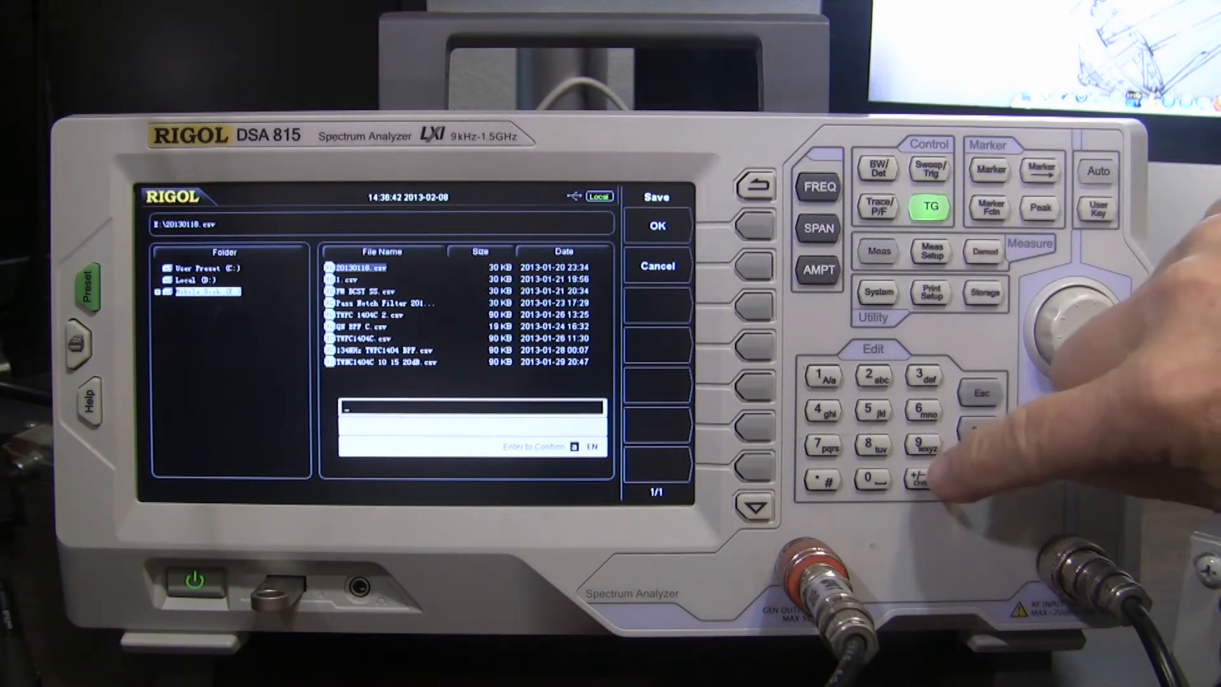
pyautogui.click(921, 478)
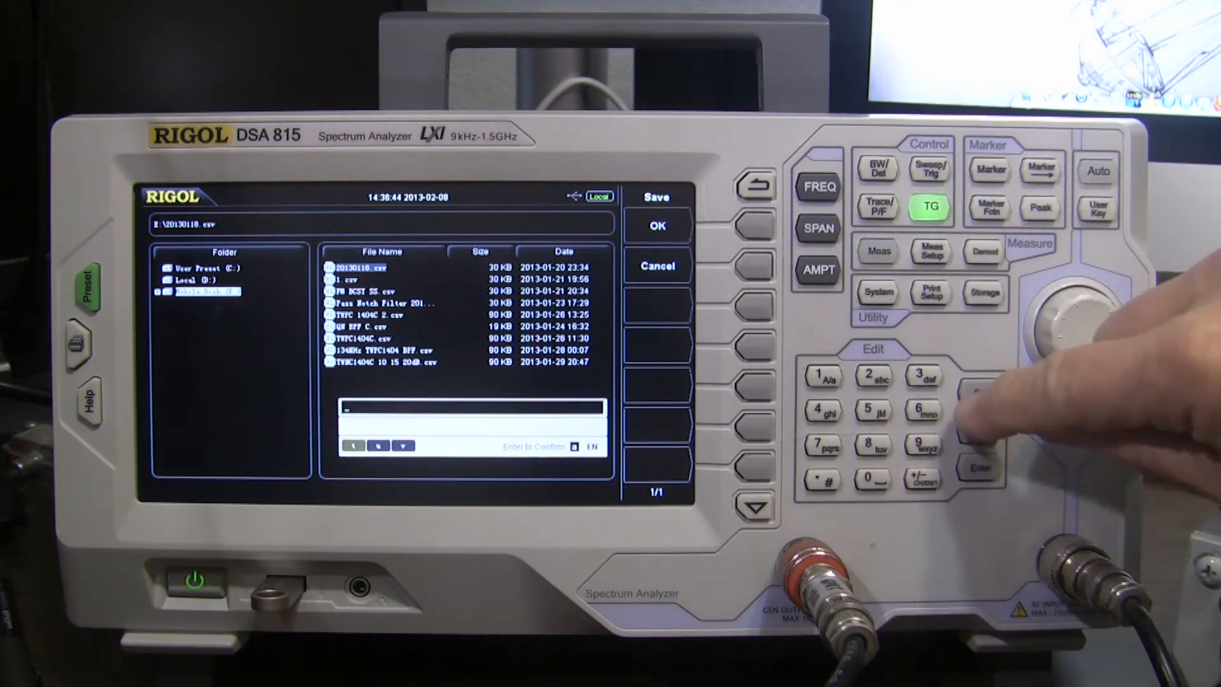
pyautogui.press('Return')
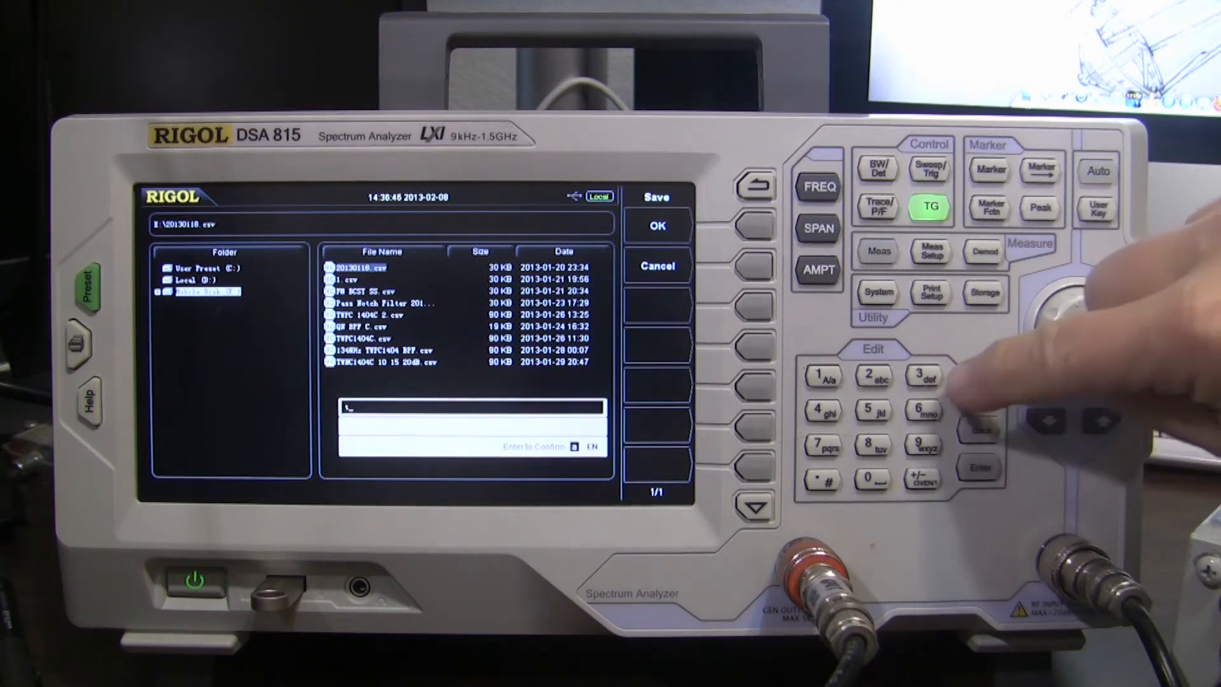
pyautogui.click(922, 377)
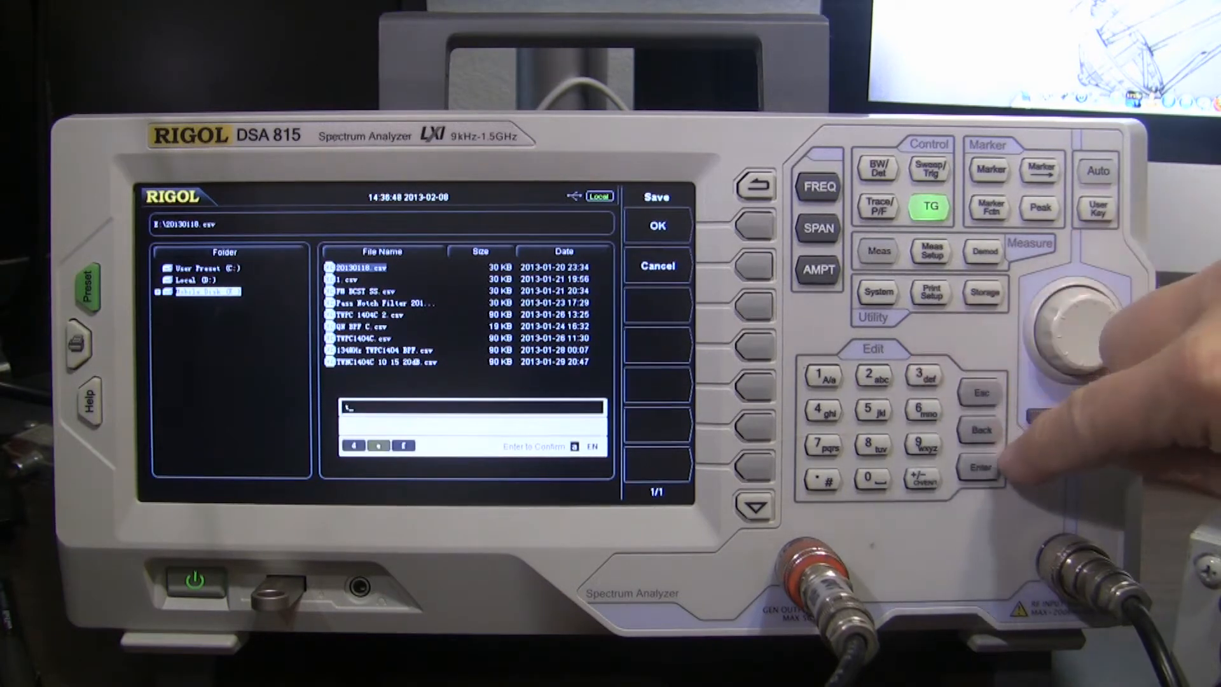
pyautogui.press('Return')
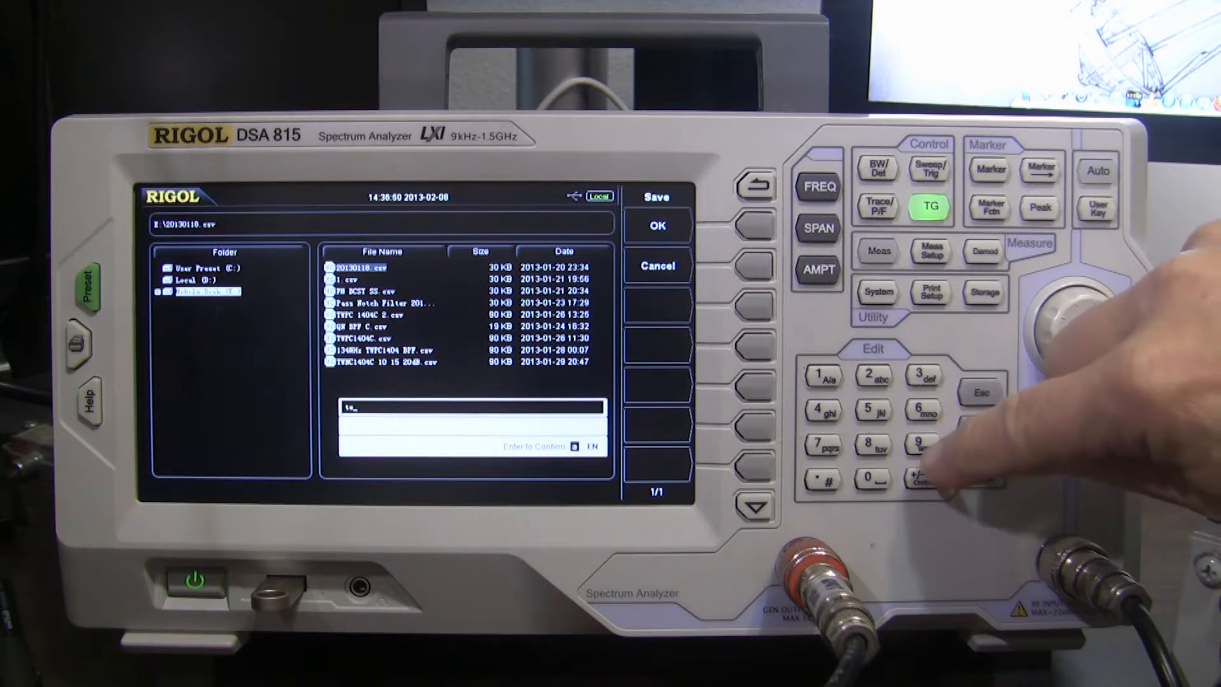
pyautogui.click(822, 444)
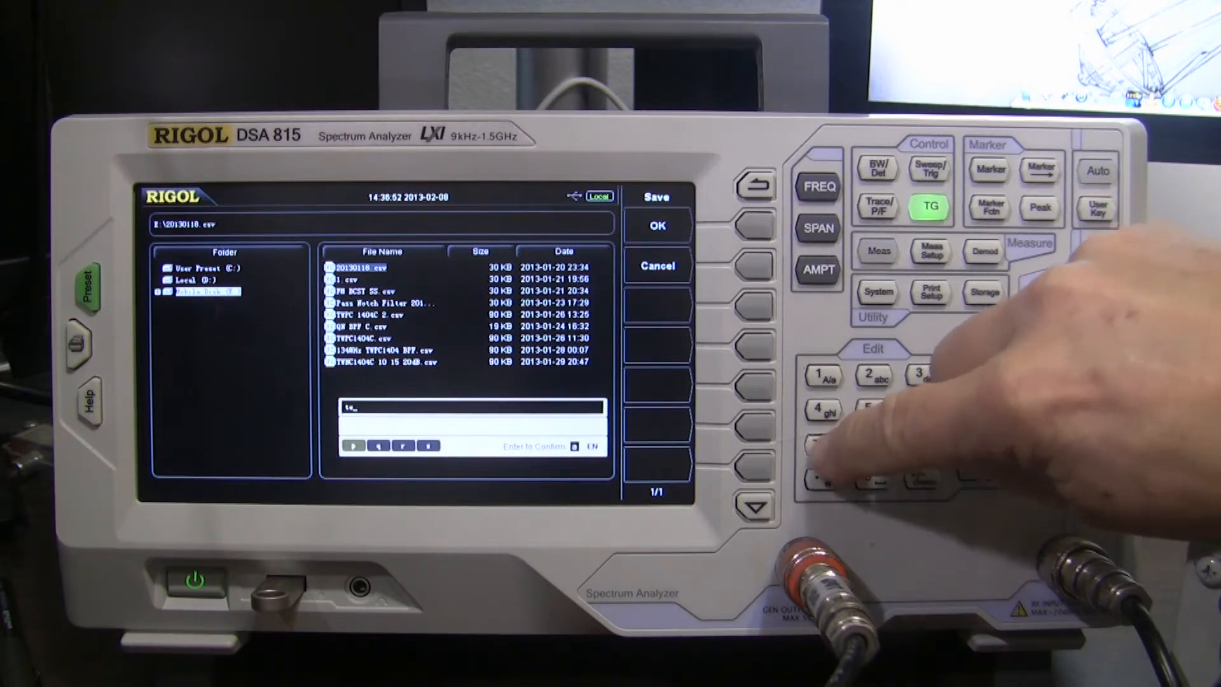
pyautogui.click(822, 445)
pyautogui.click(822, 444)
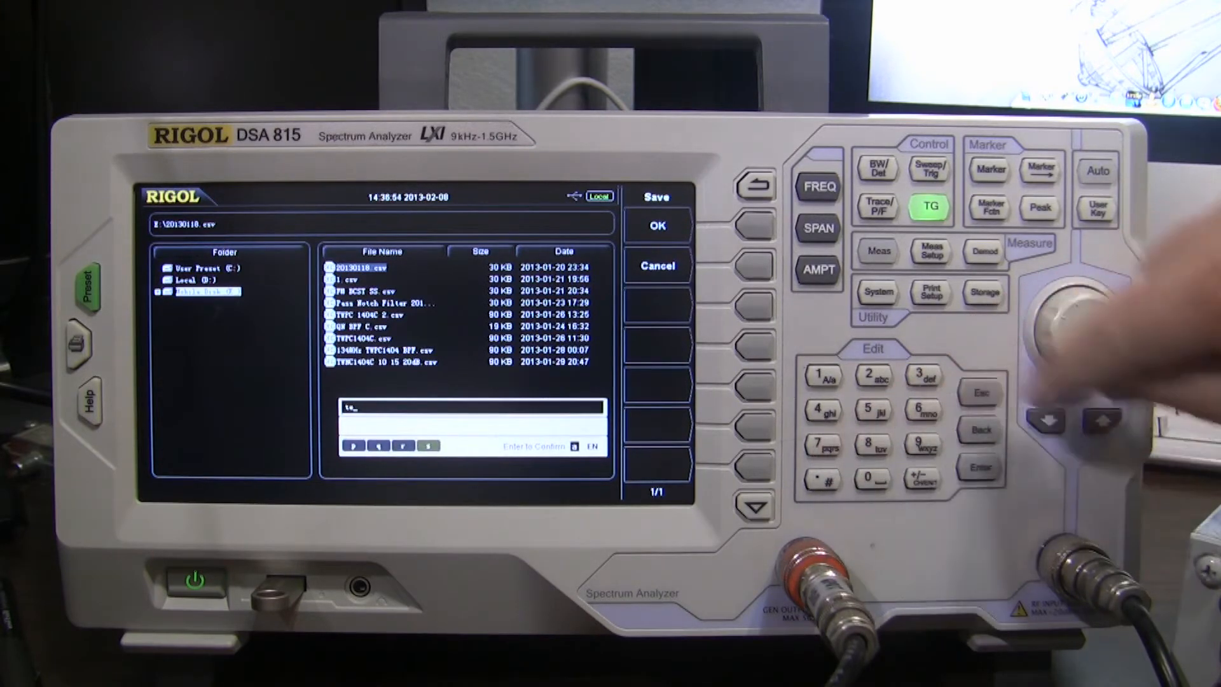
pyautogui.press('Return')
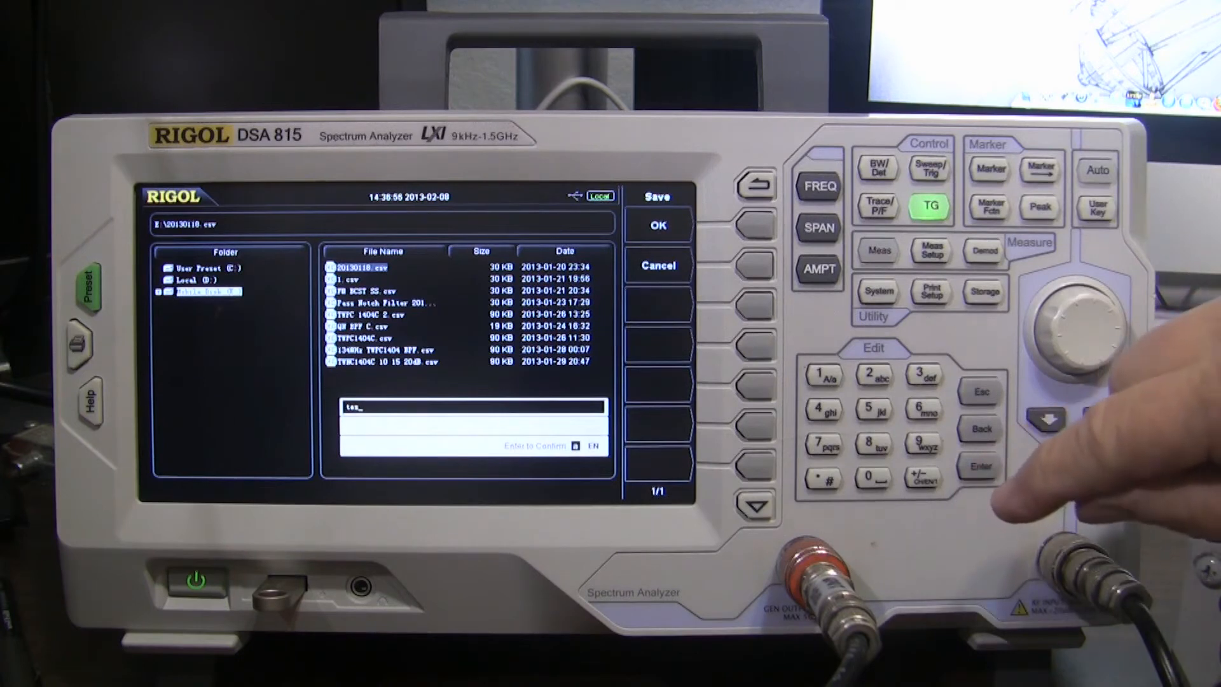
pyautogui.click(874, 444)
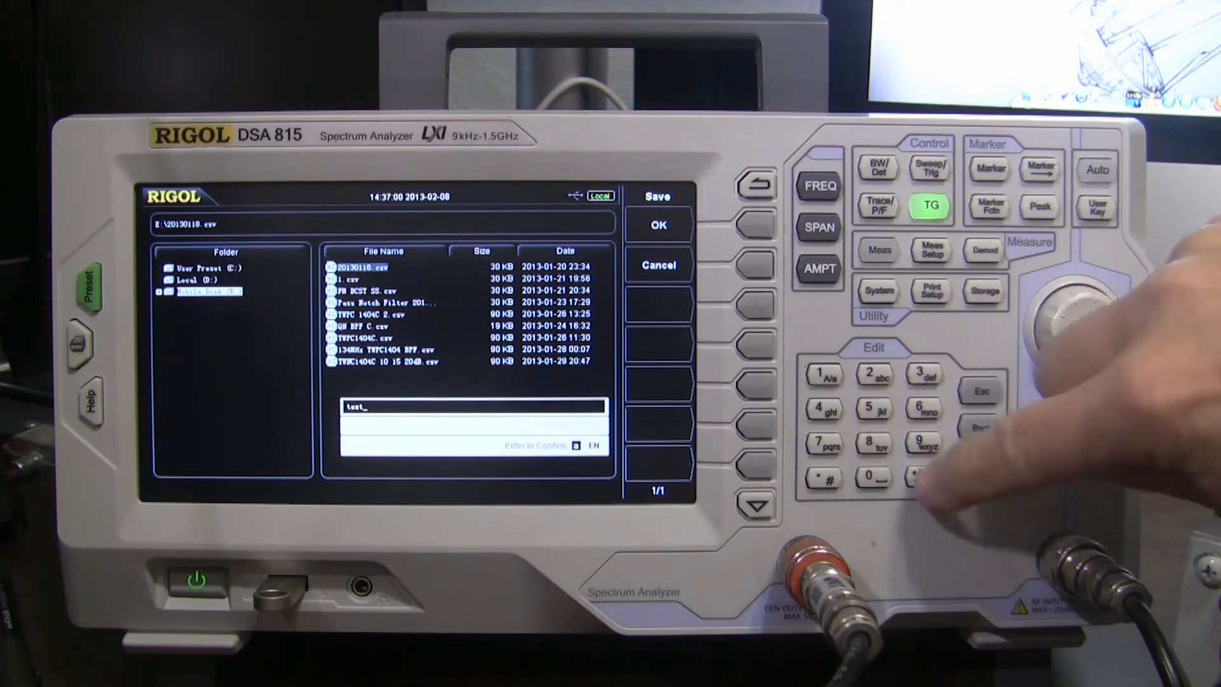
pyautogui.press('Return')
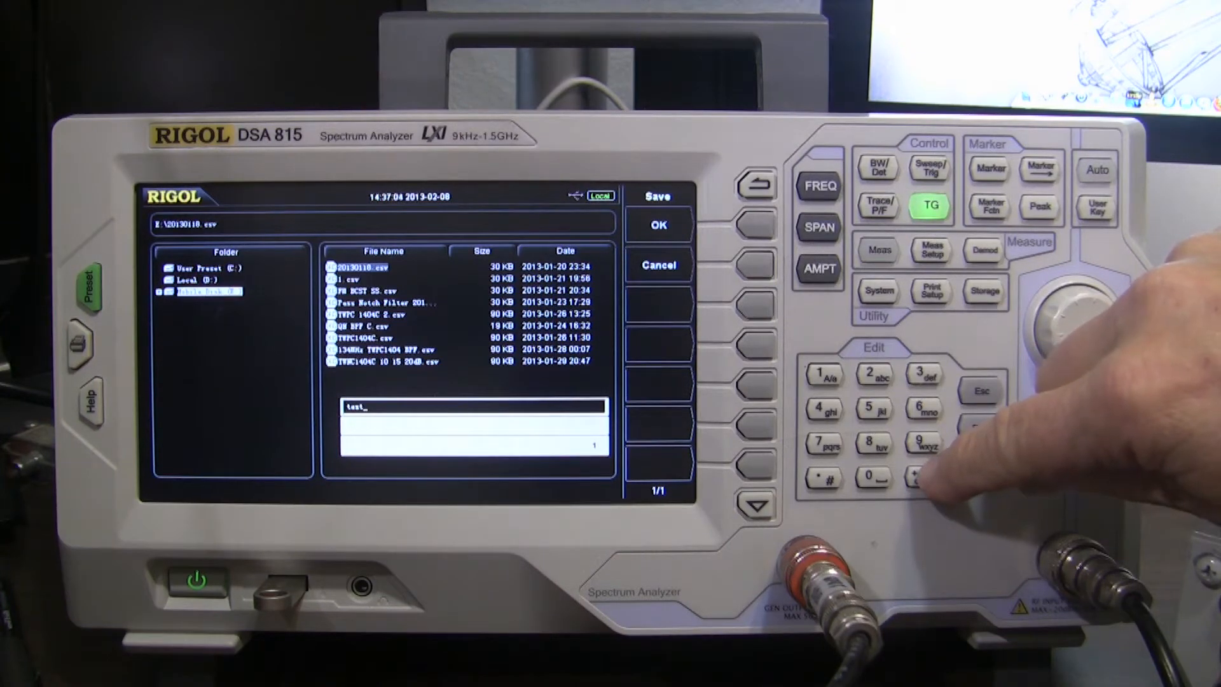
pyautogui.write('1')
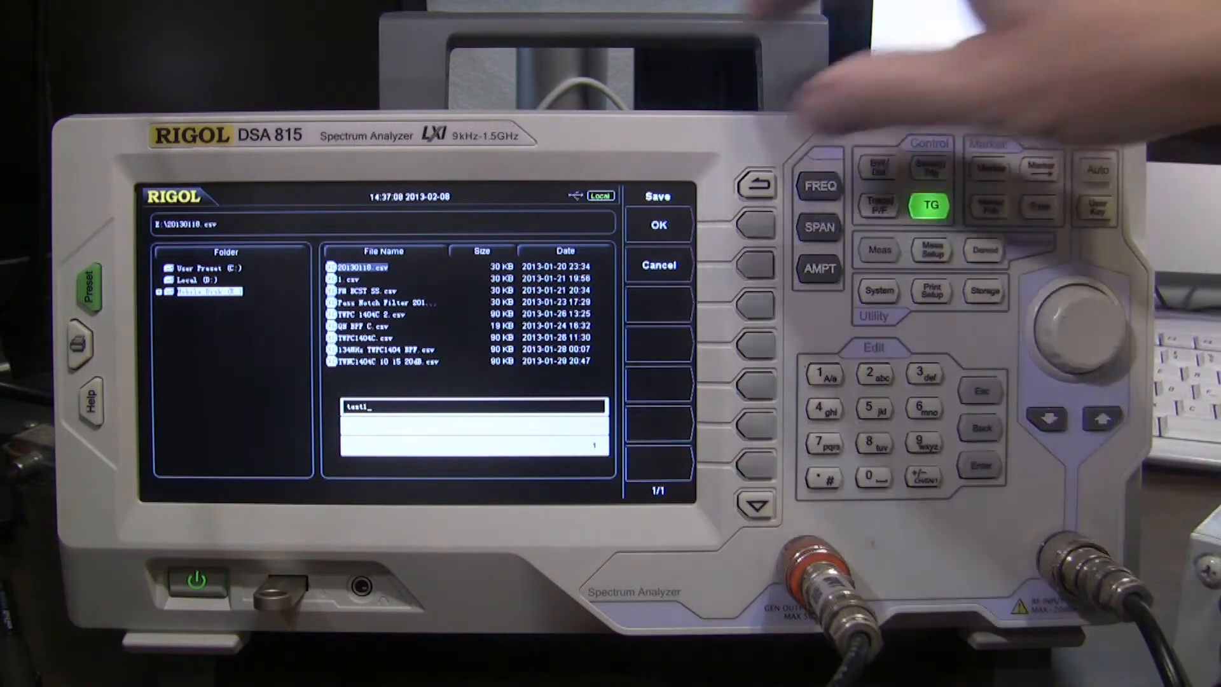
pyautogui.click(756, 225)
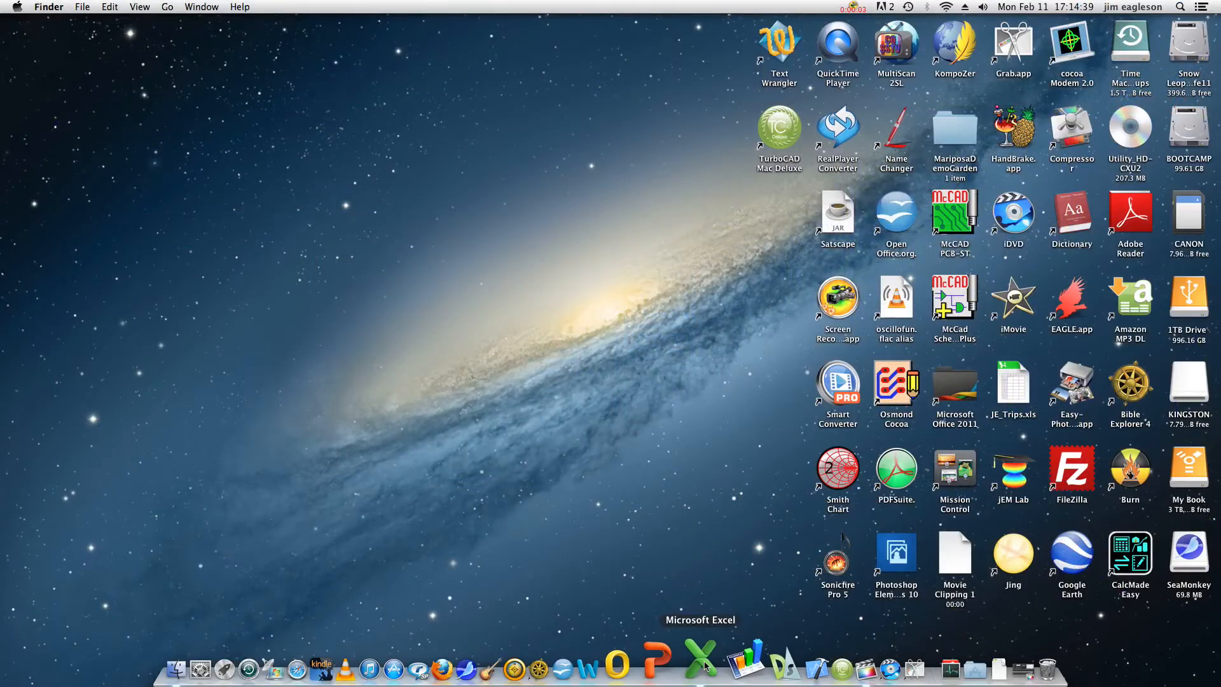
# Switch to Microsoft Excel and insert a blank column before the Amp column in the test1.csv sheet
pyautogui.click(704, 666)
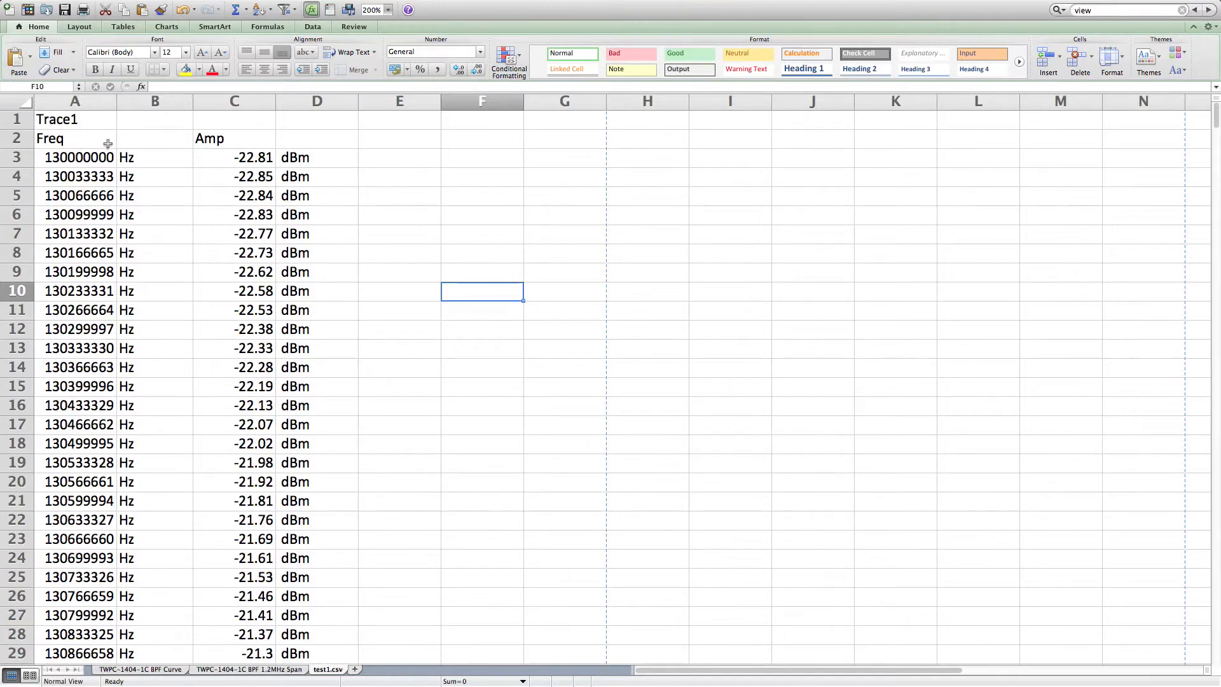
pyautogui.click(205, 104)
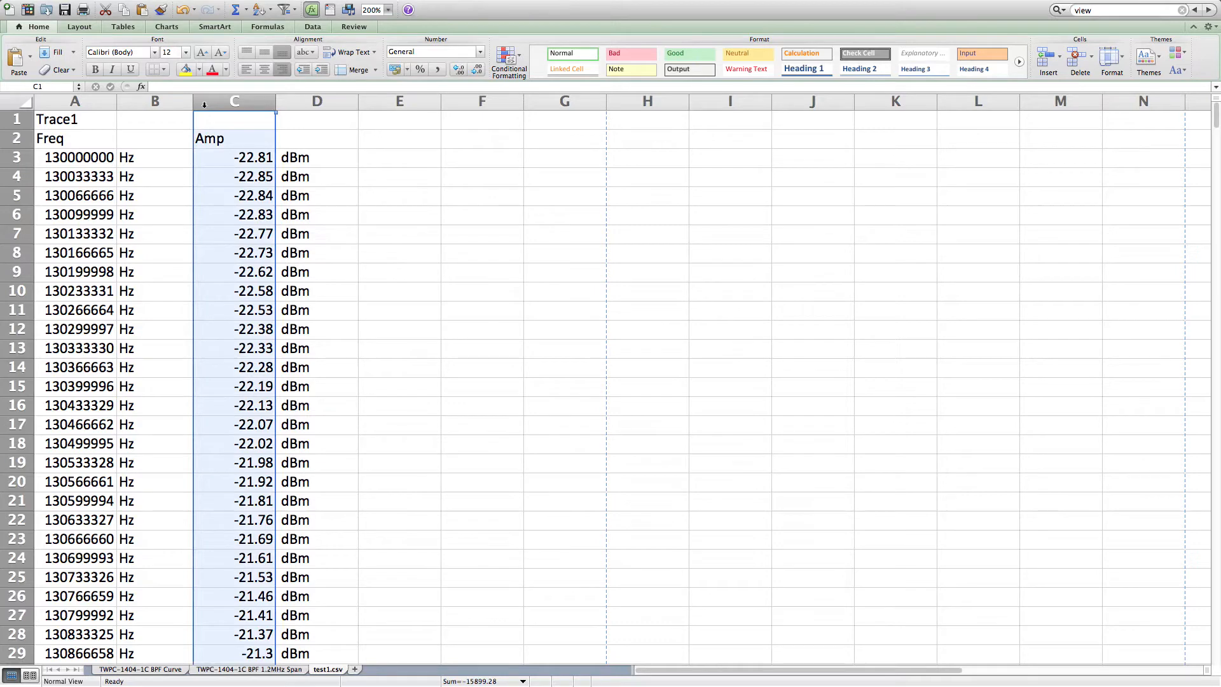
pyautogui.rightClick(204, 105)
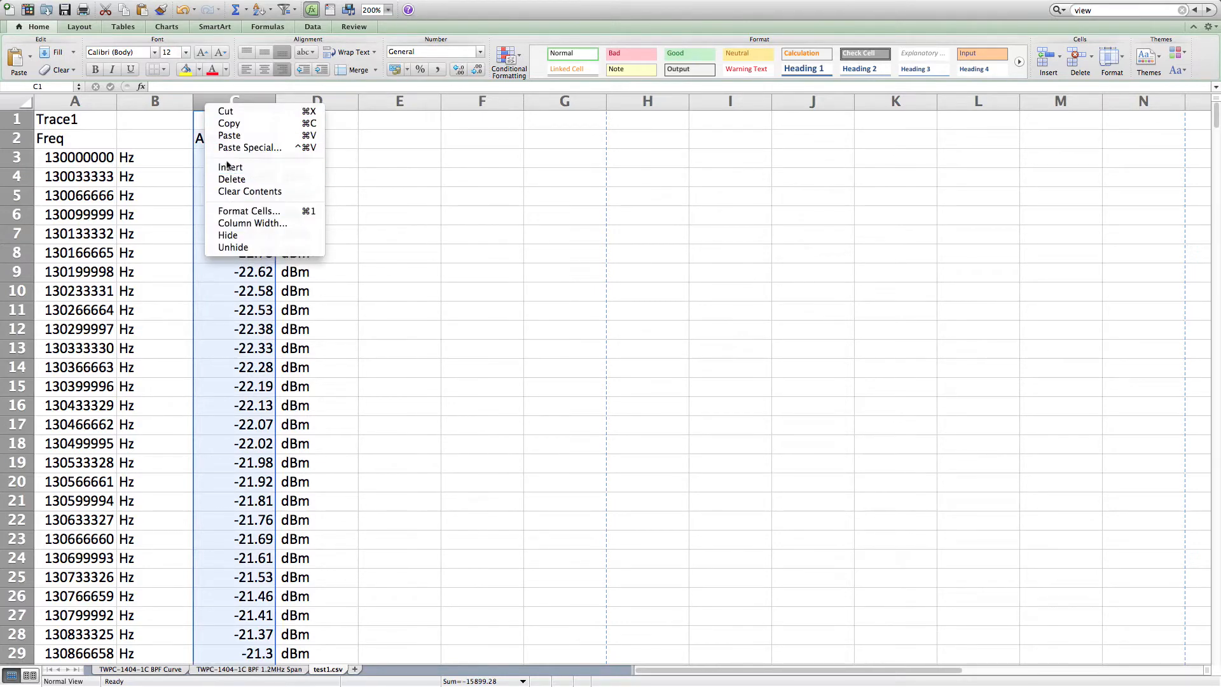
pyautogui.press('Escape')
pyautogui.press('BackSpace')
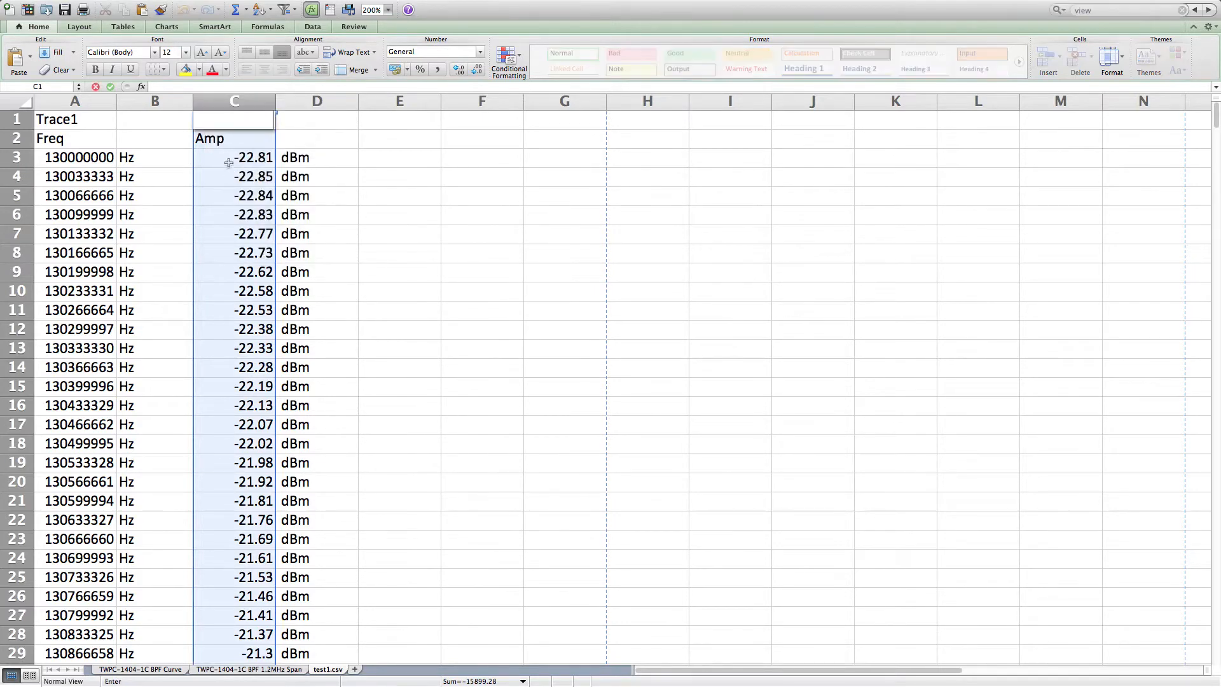
pyautogui.rightClick(229, 105)
pyautogui.click(245, 165)
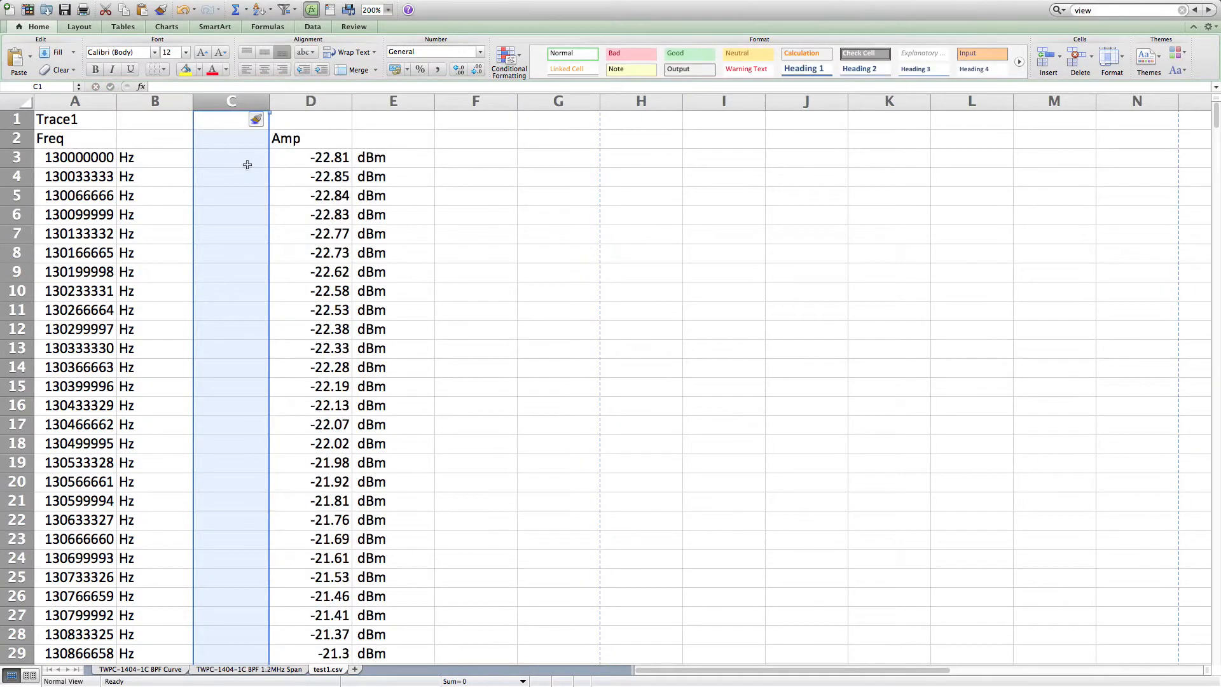
# Enter the formula =A3/1000000 in cell C3 to convert the first frequency from Hz to MHz
pyautogui.click(208, 158)
pyautogui.write('=')
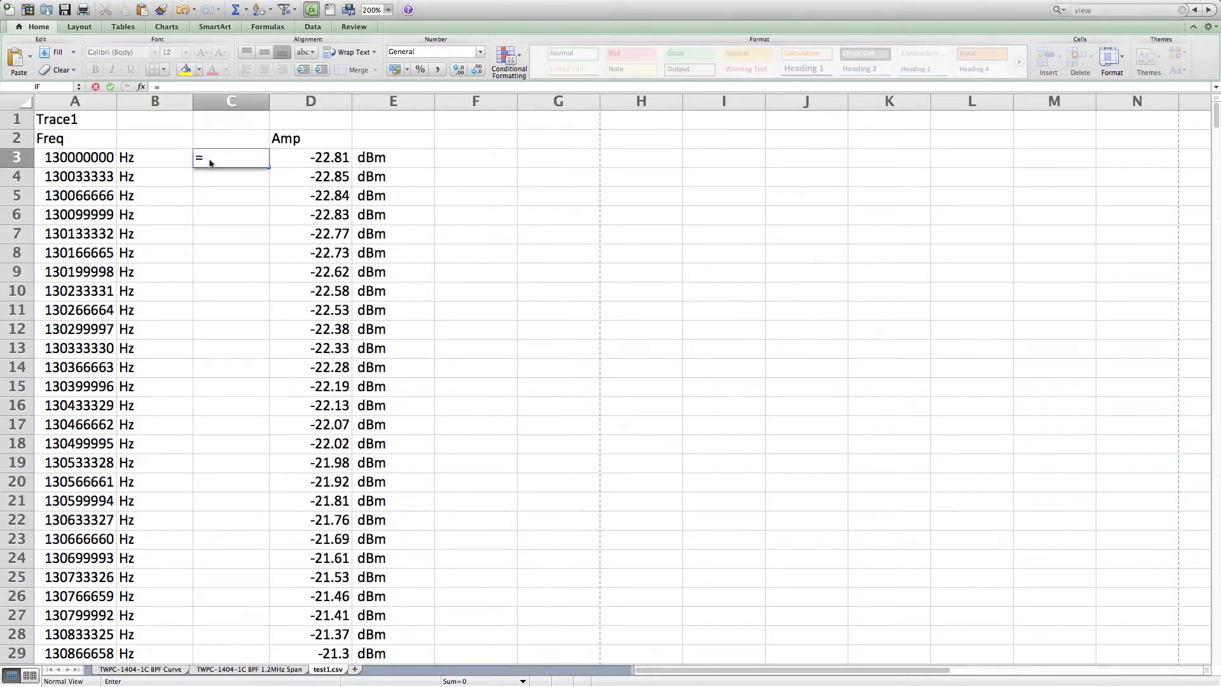
pyautogui.write('a')
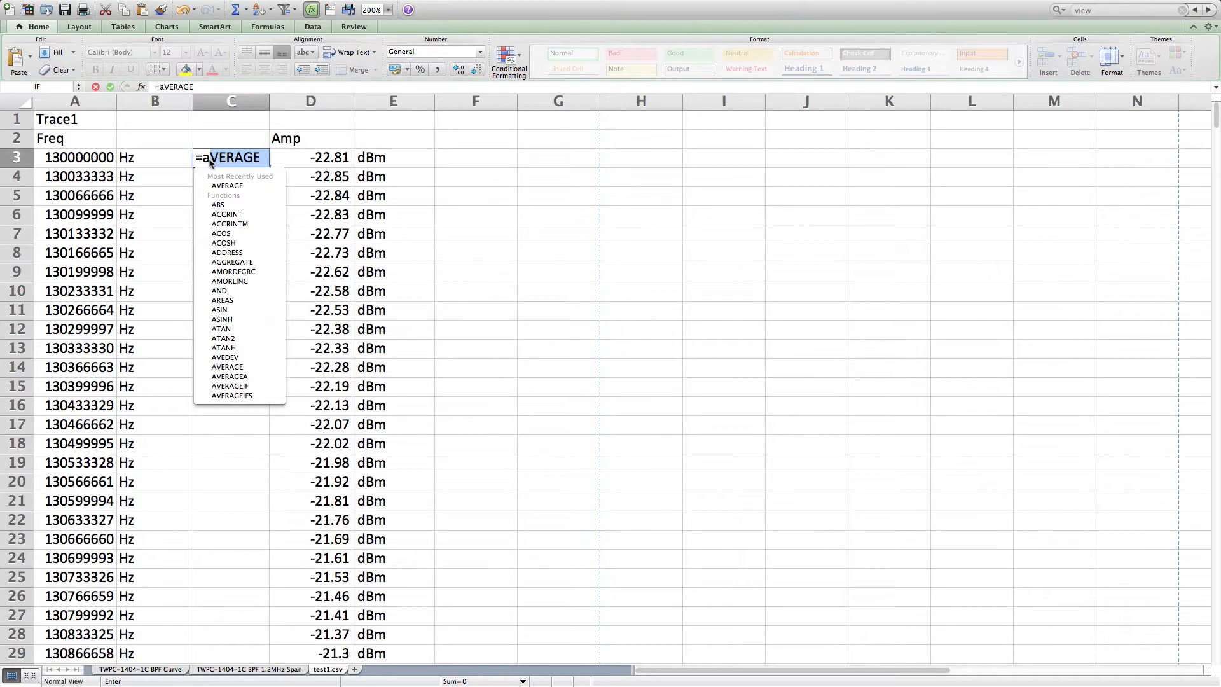
pyautogui.write('3/1000000')
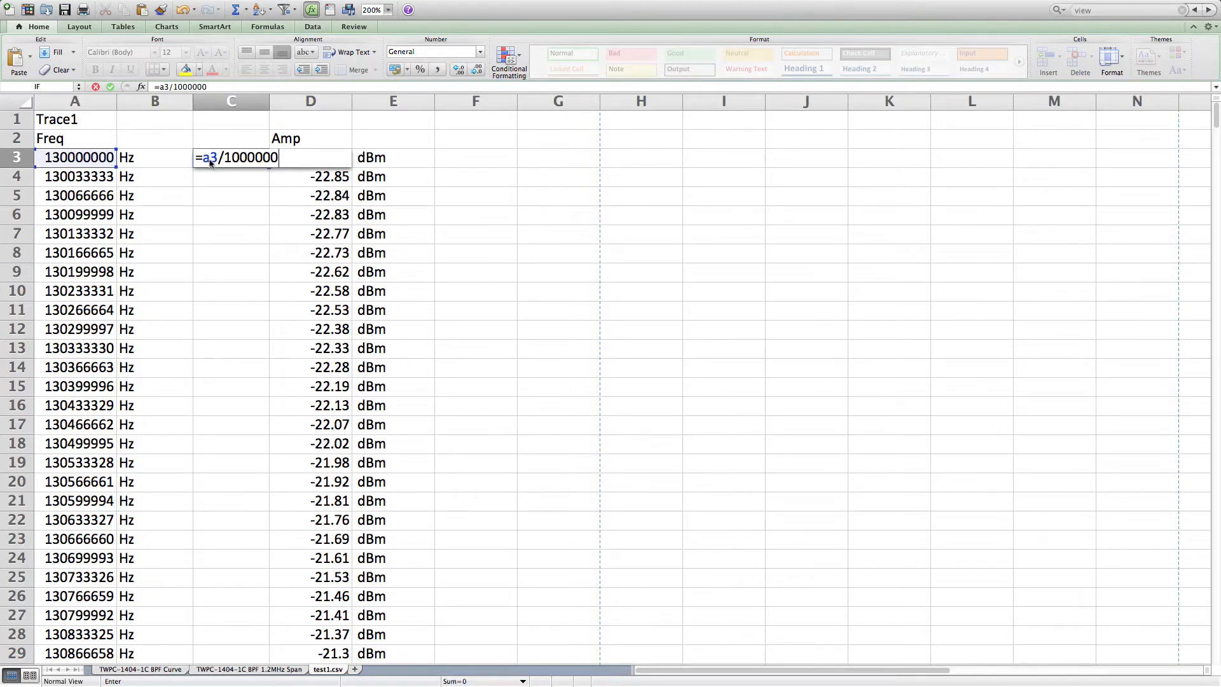
pyautogui.press('Return')
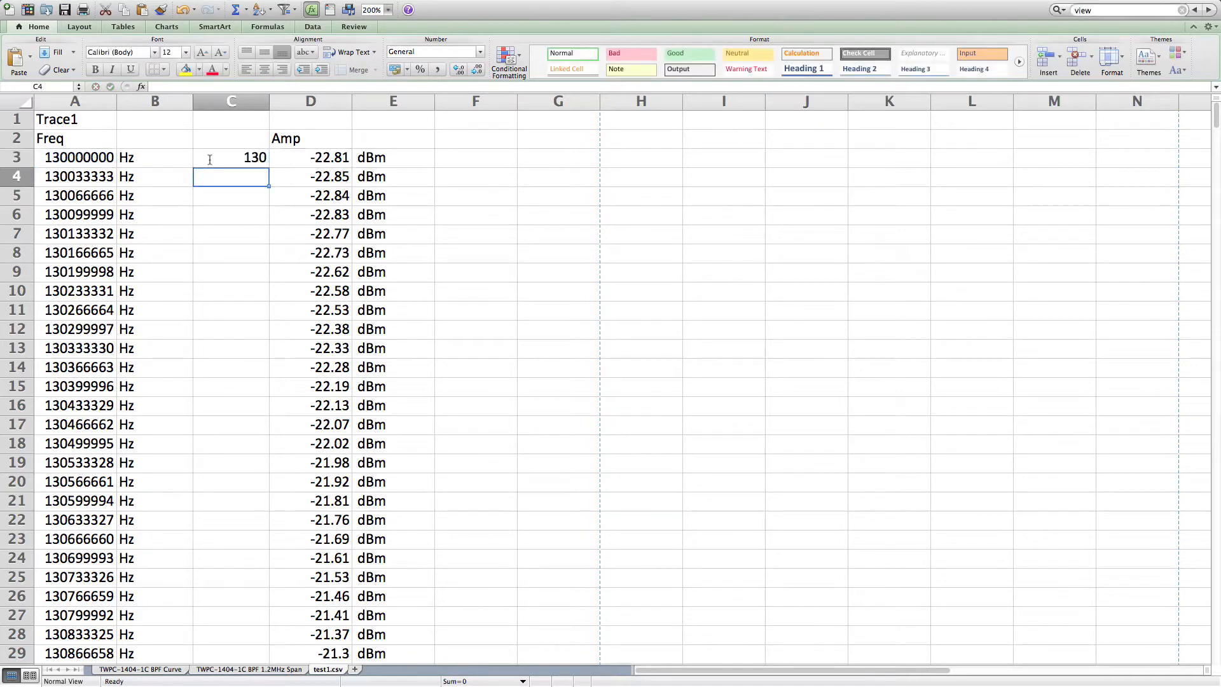
# Center the content of cell C3 and format it as a Number with 2 decimal places
pyautogui.click(247, 158)
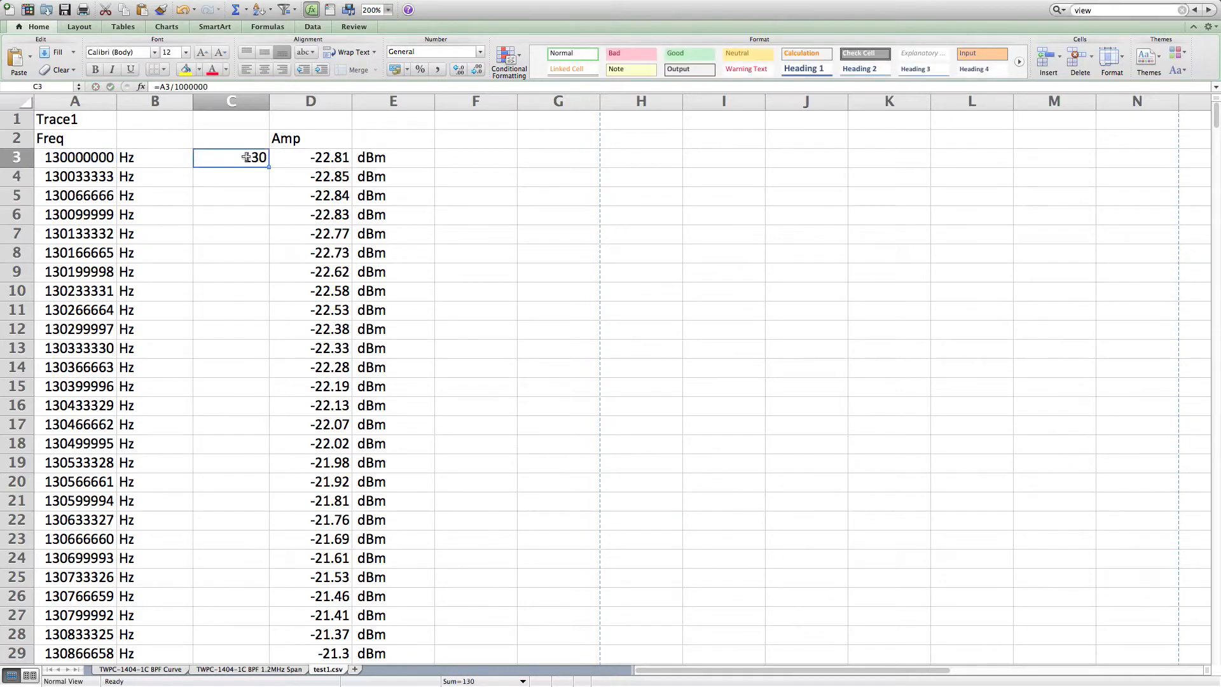
pyautogui.click(265, 69)
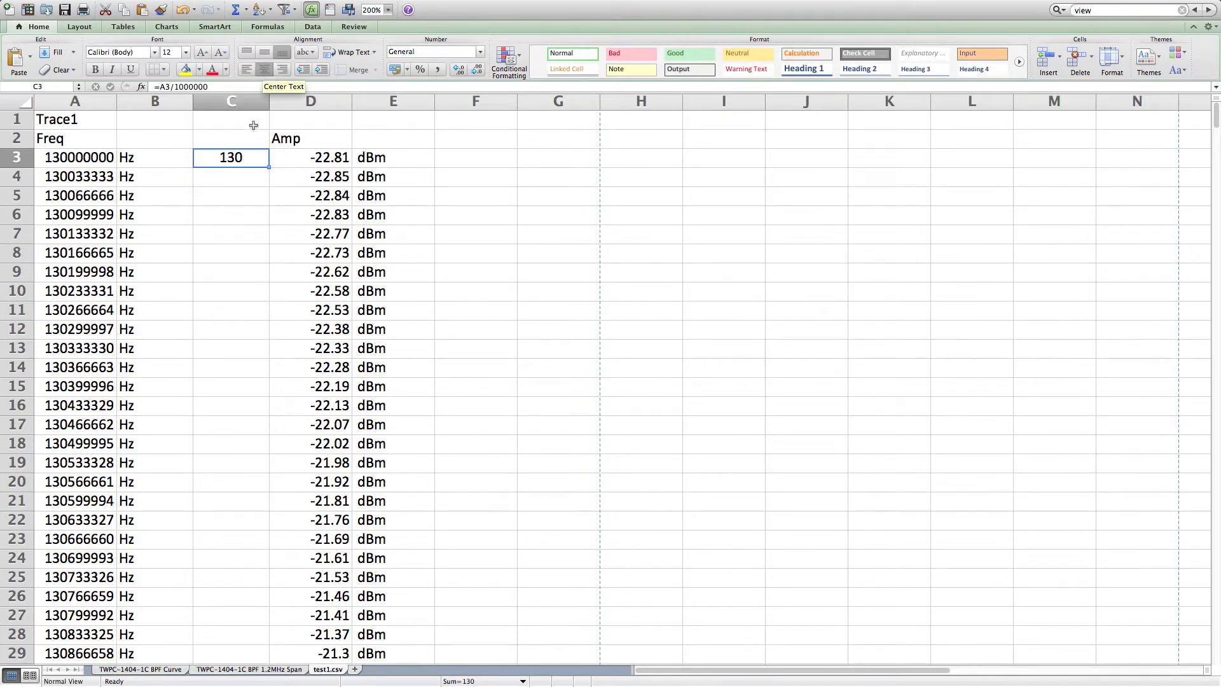
pyautogui.rightClick(236, 159)
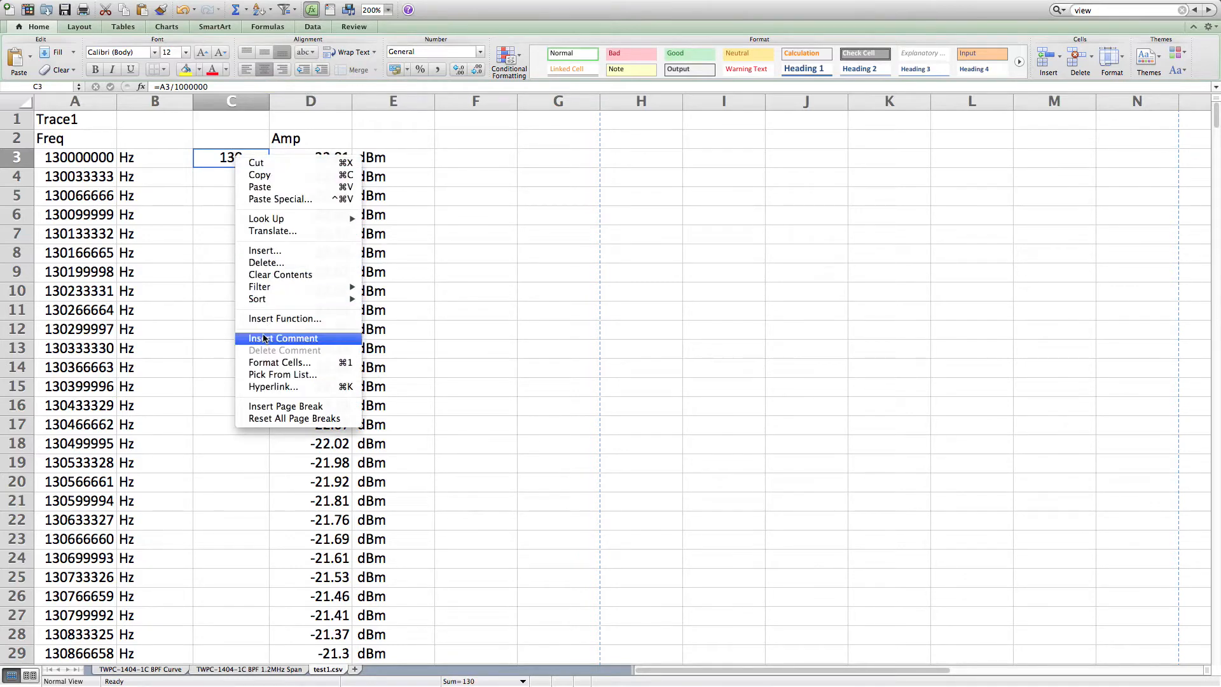
pyautogui.click(258, 363)
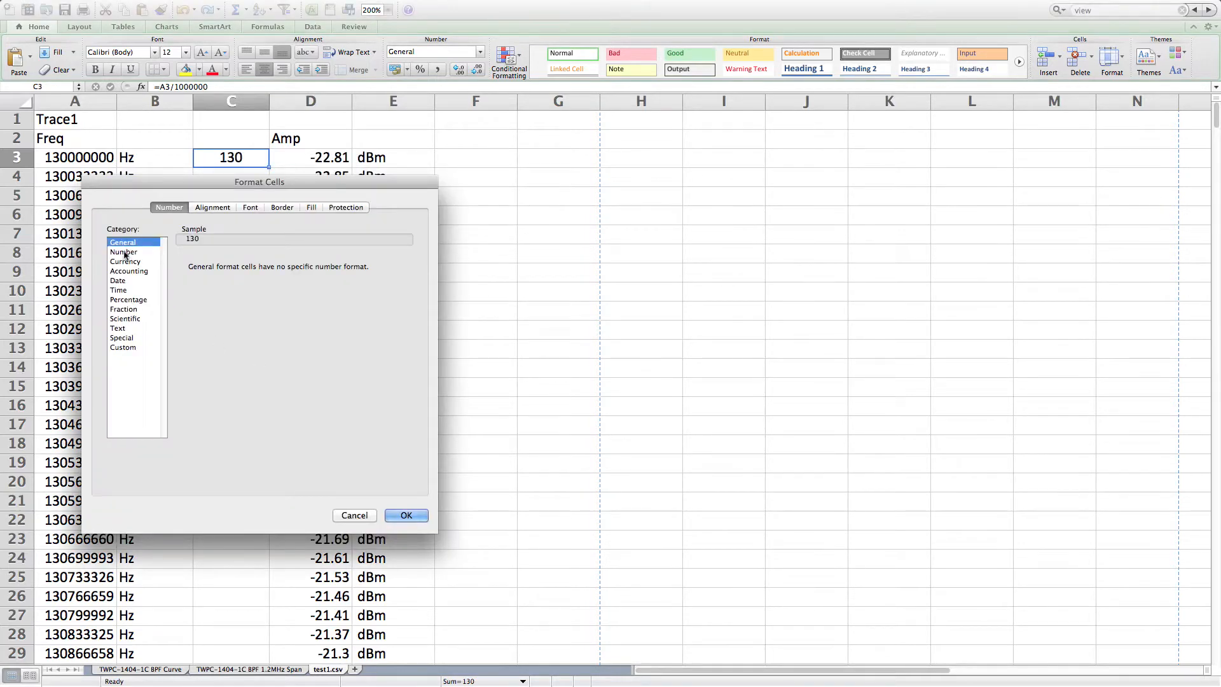
pyautogui.click(127, 253)
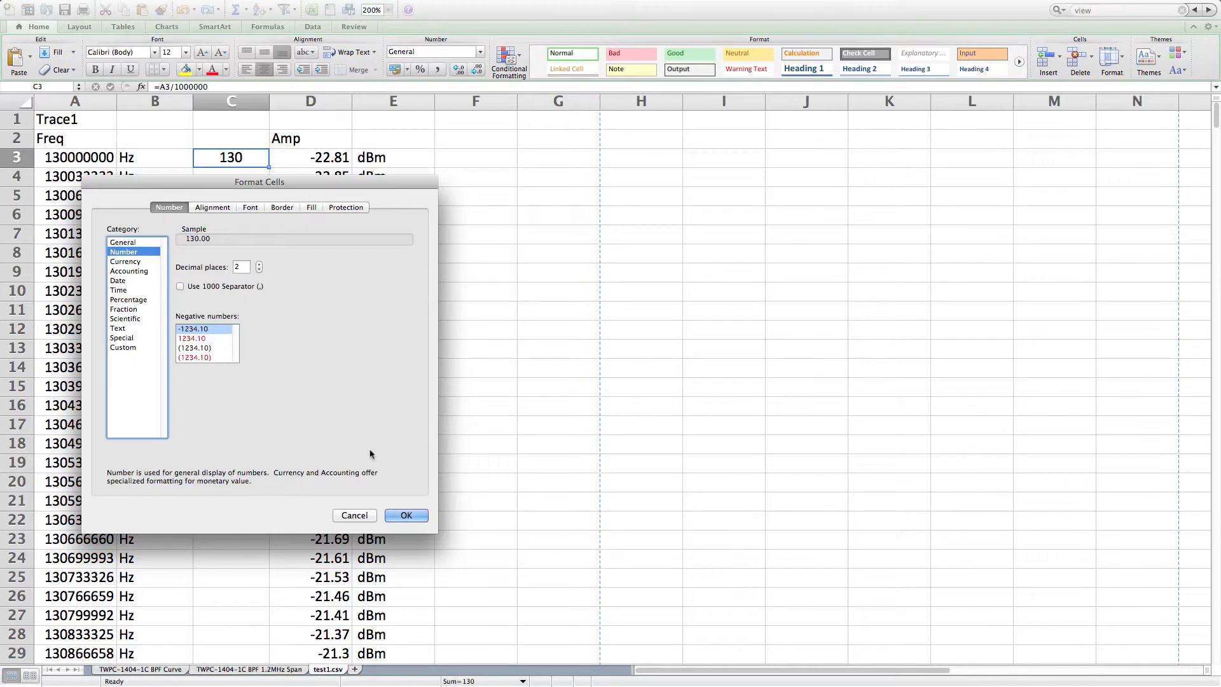
pyautogui.click(408, 514)
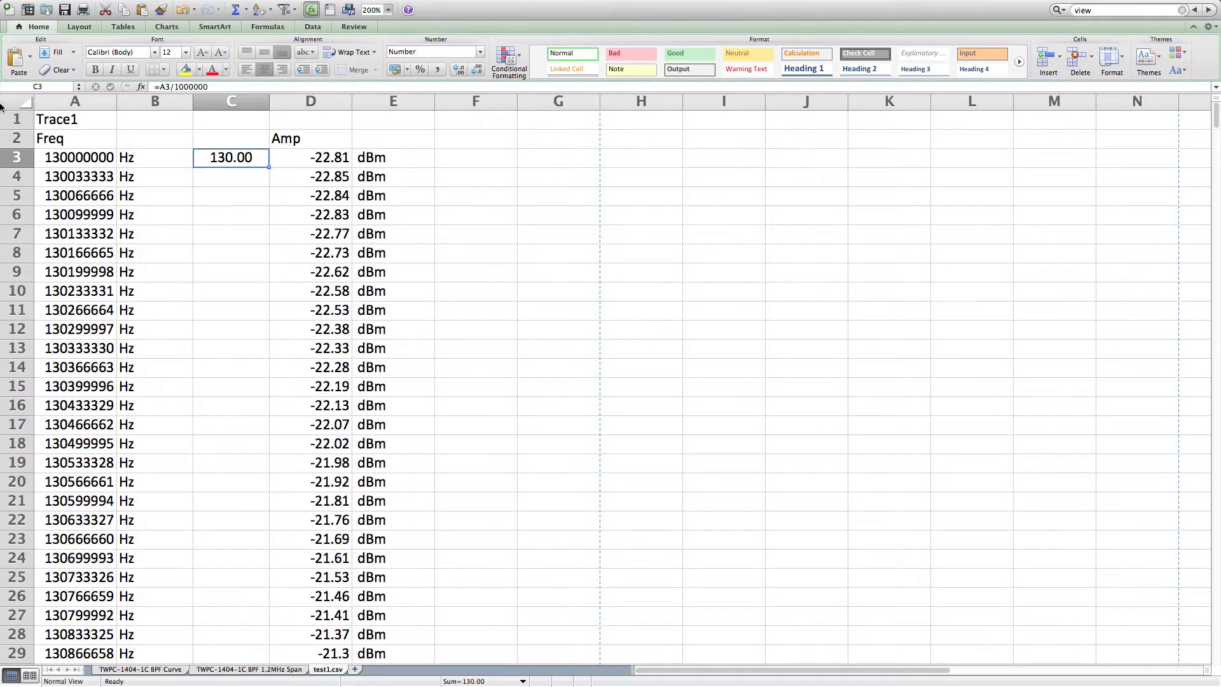
# Copy the MHz conversion formula from cell C3 into the cells C4 through C603
pyautogui.rightClick(249, 160)
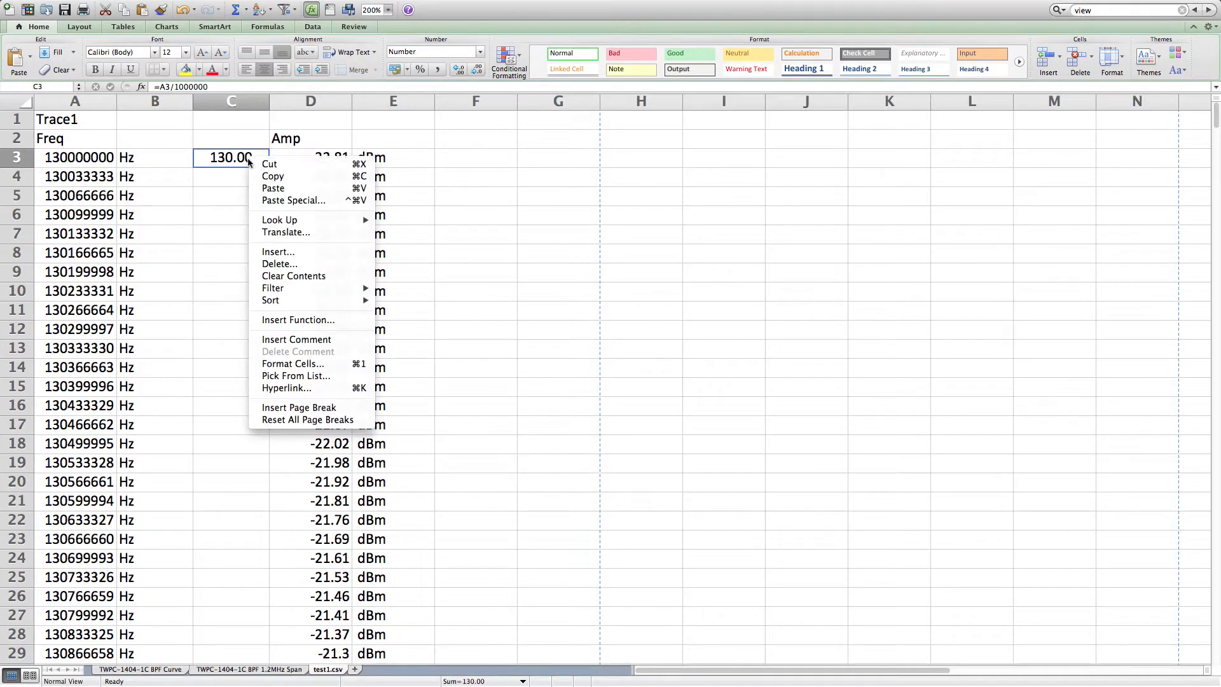
pyautogui.click(272, 177)
pyautogui.click(228, 177)
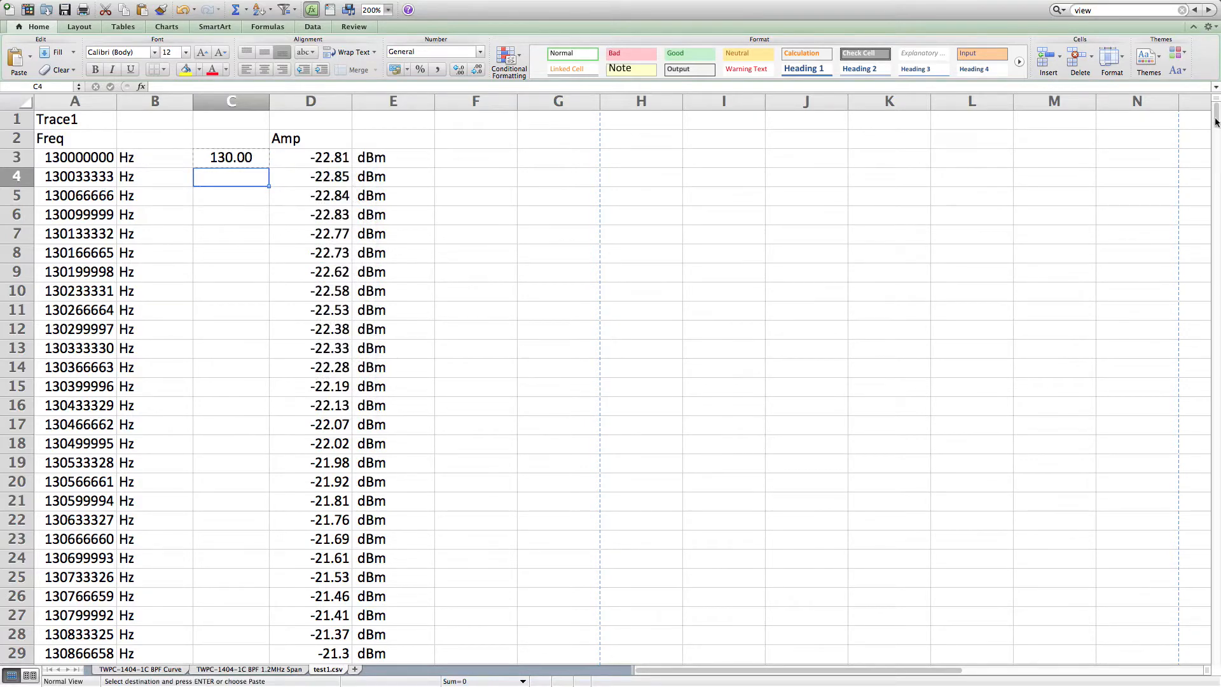
pyautogui.moveTo(1215, 119); pyautogui.dragTo(1210, 636)
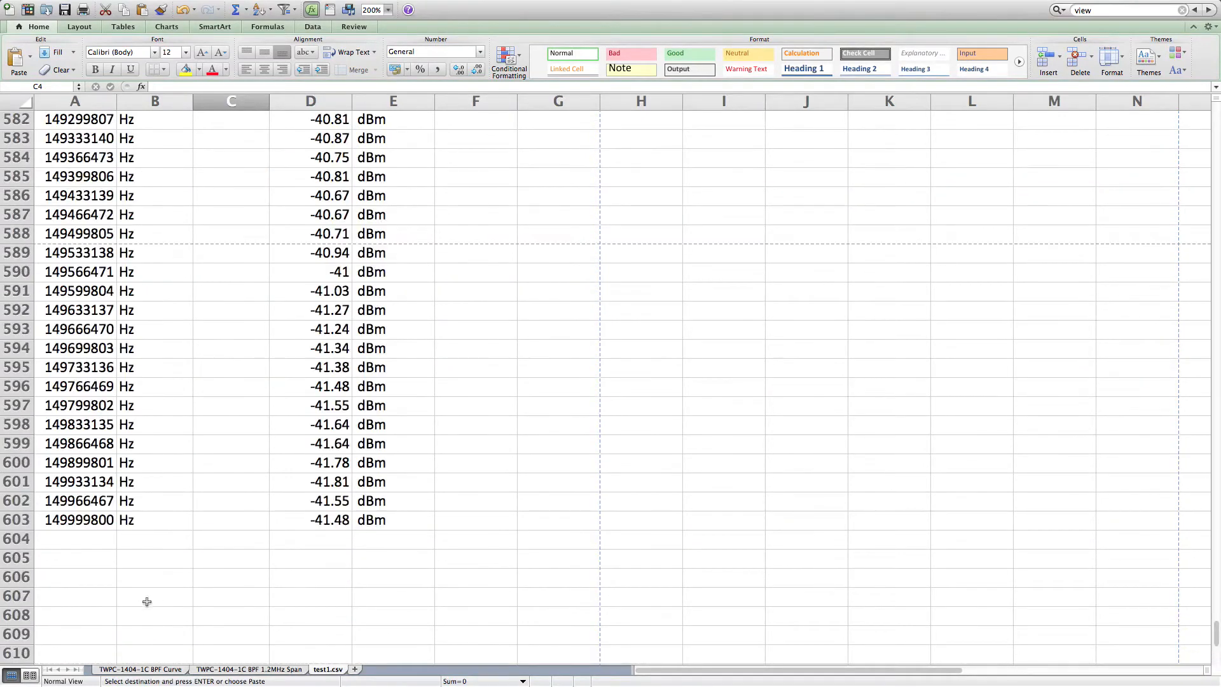
pyautogui.keyDown('shift'); pyautogui.click(235, 521); pyautogui.keyUp('shift')
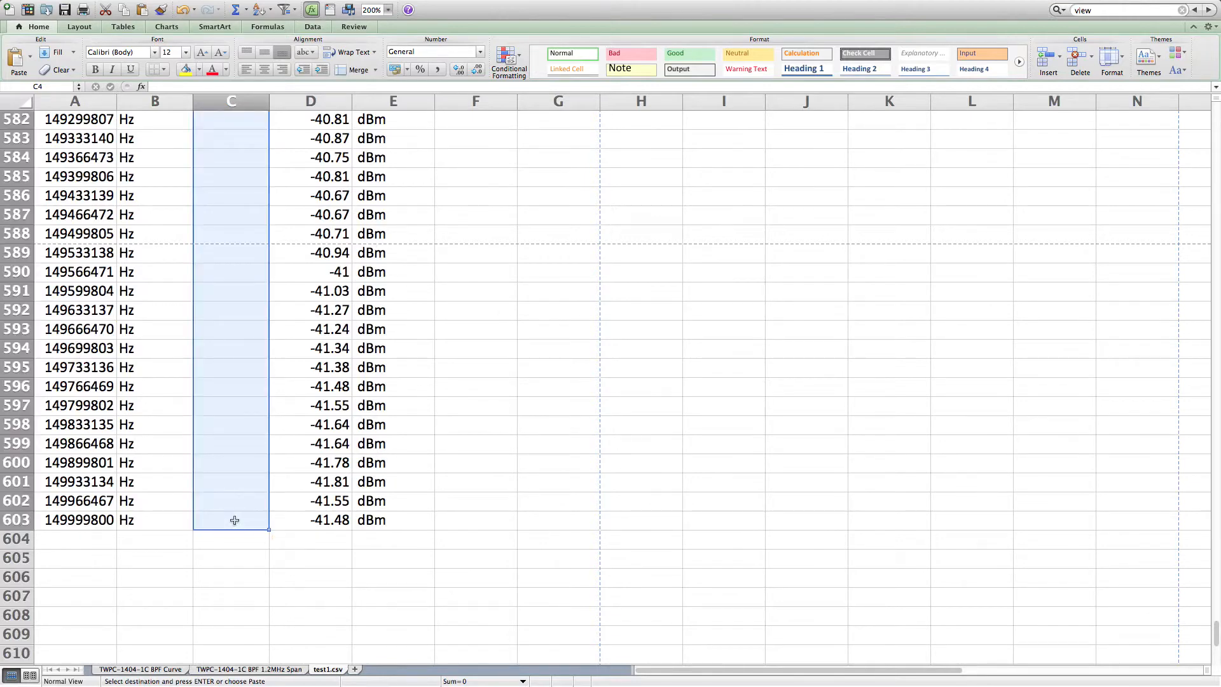
pyautogui.rightClick(235, 521)
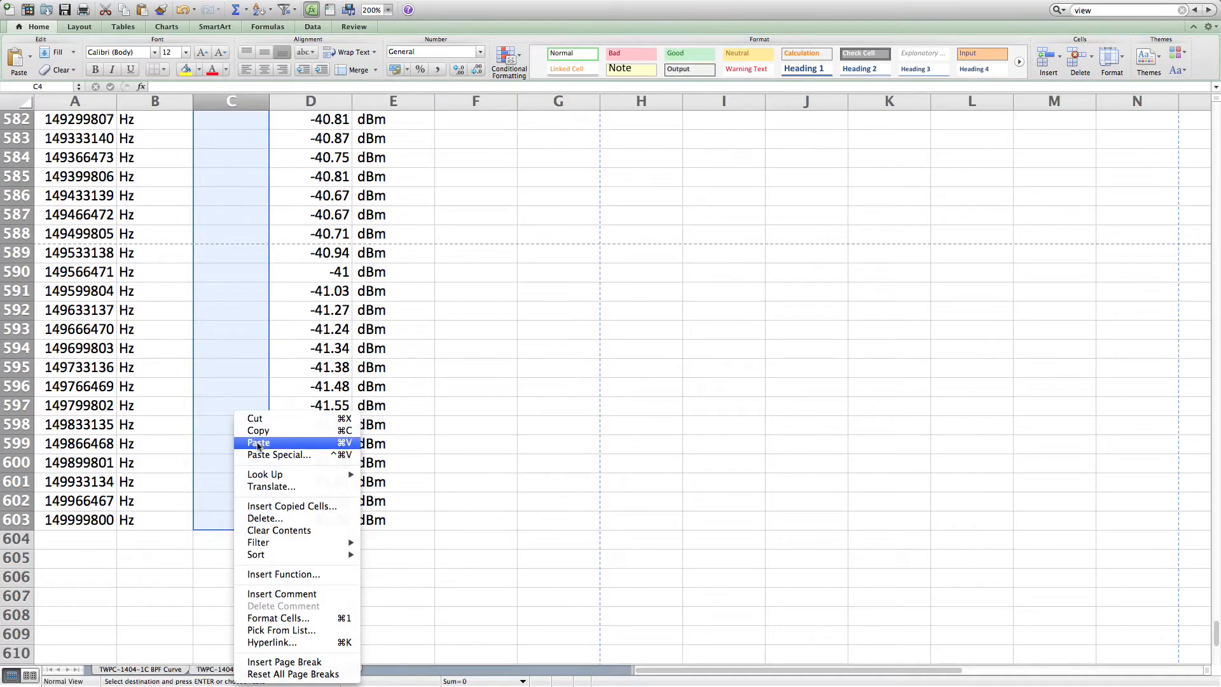
pyautogui.click(258, 443)
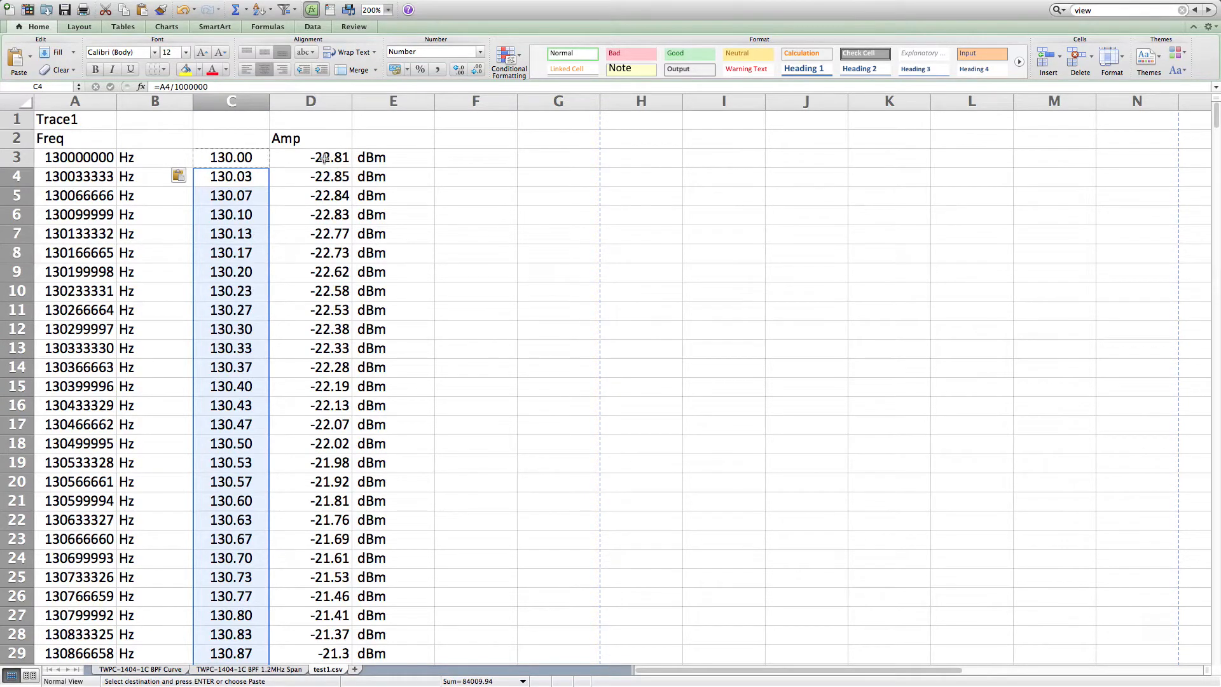
# Center the contents of the Amp column D, and narrow columns D and B to fit their data more closely
pyautogui.click(313, 101)
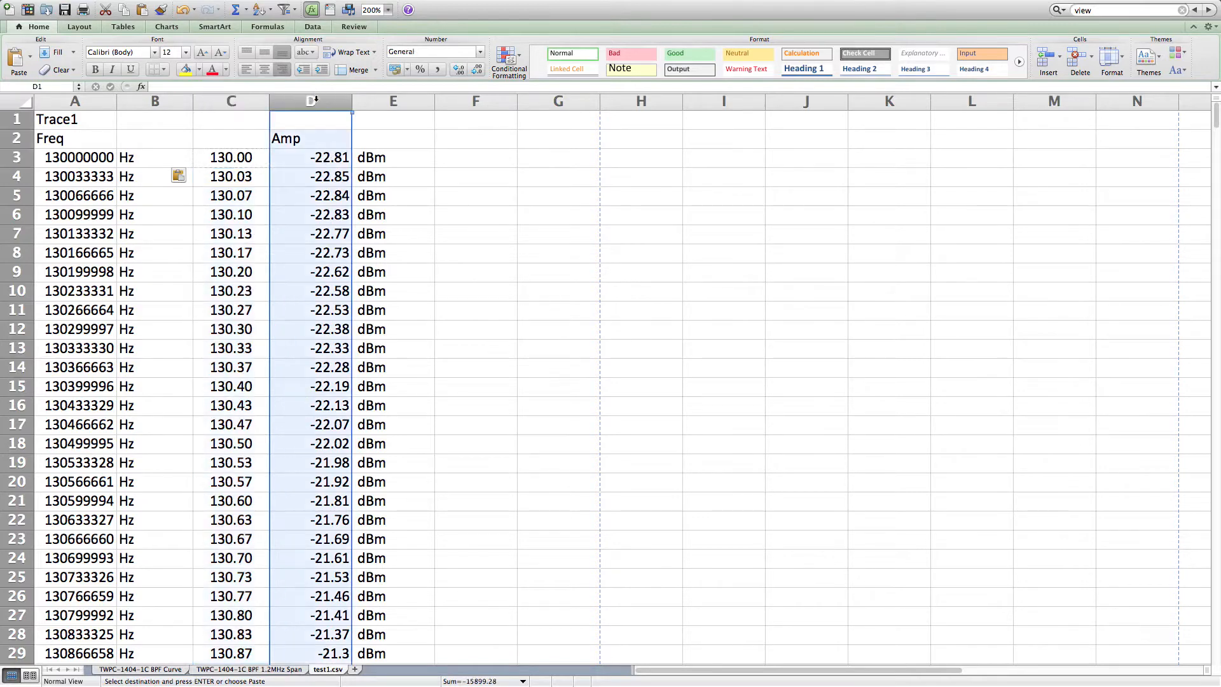
pyautogui.click(265, 70)
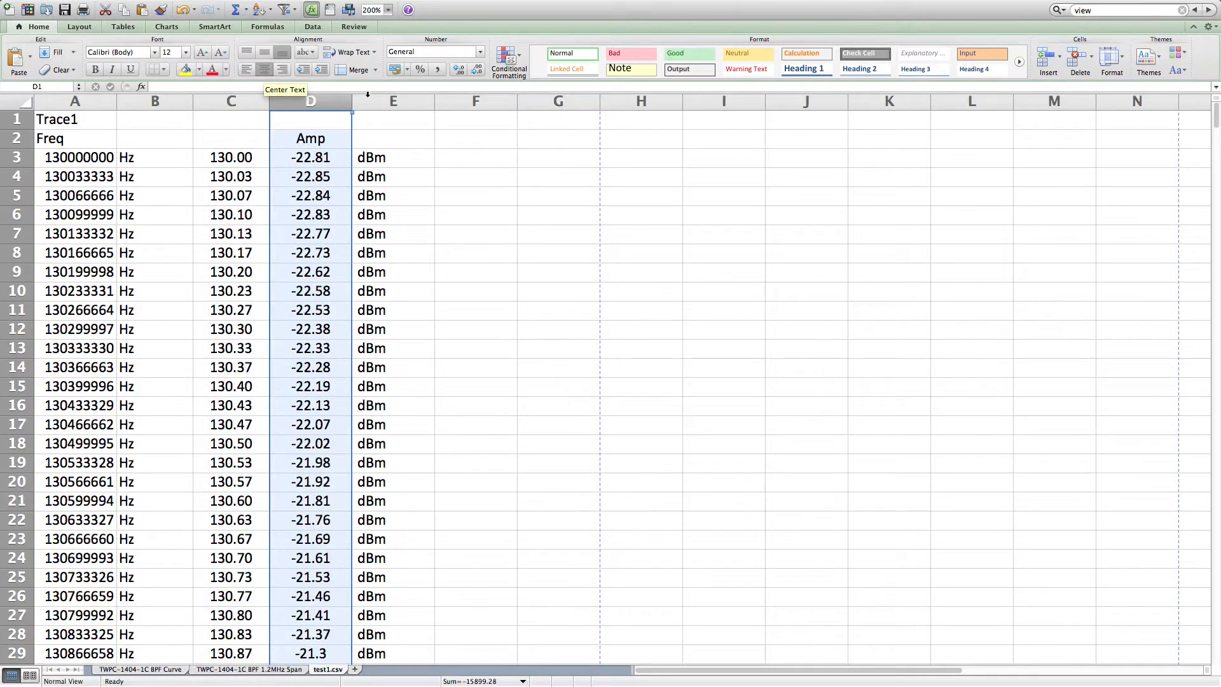
pyautogui.moveTo(353, 101); pyautogui.dragTo(323, 102)
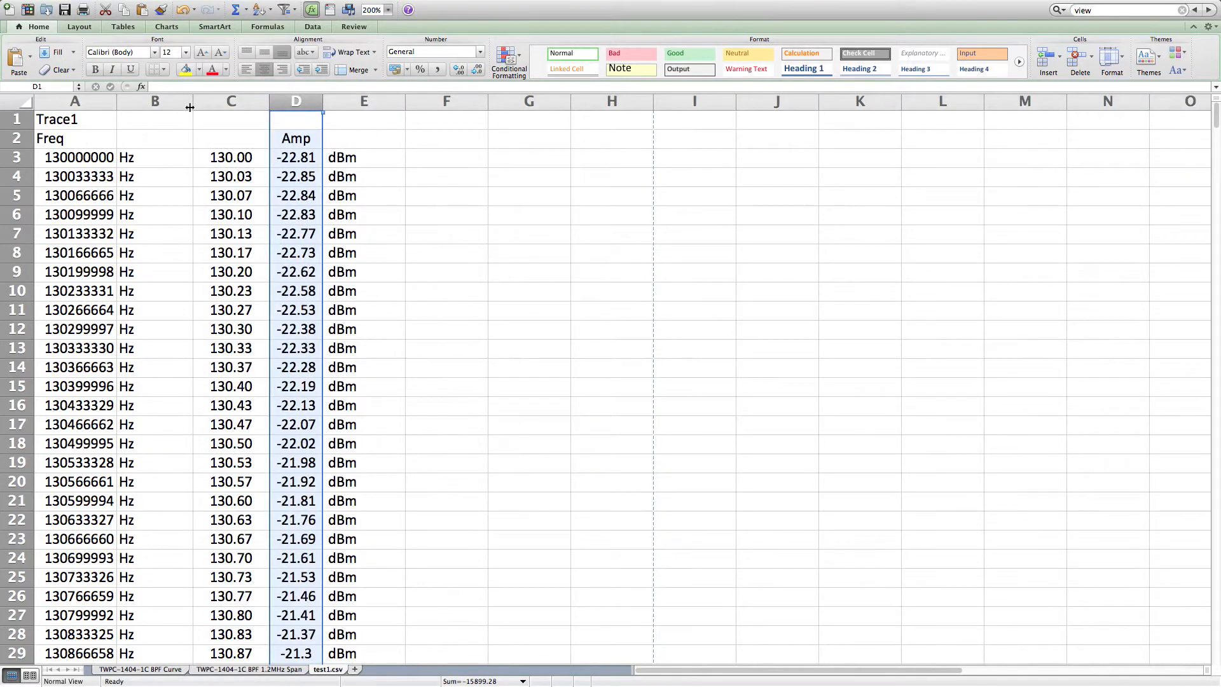
pyautogui.moveTo(193, 102); pyautogui.dragTo(142, 110)
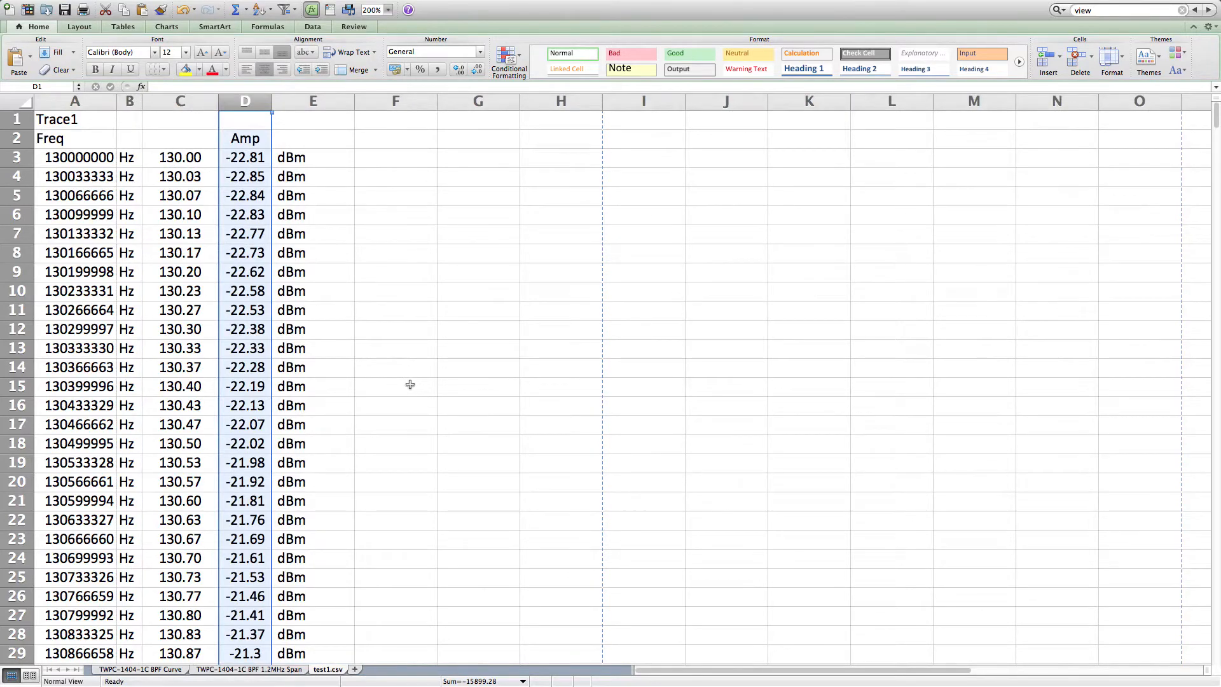
pyautogui.click(382, 368)
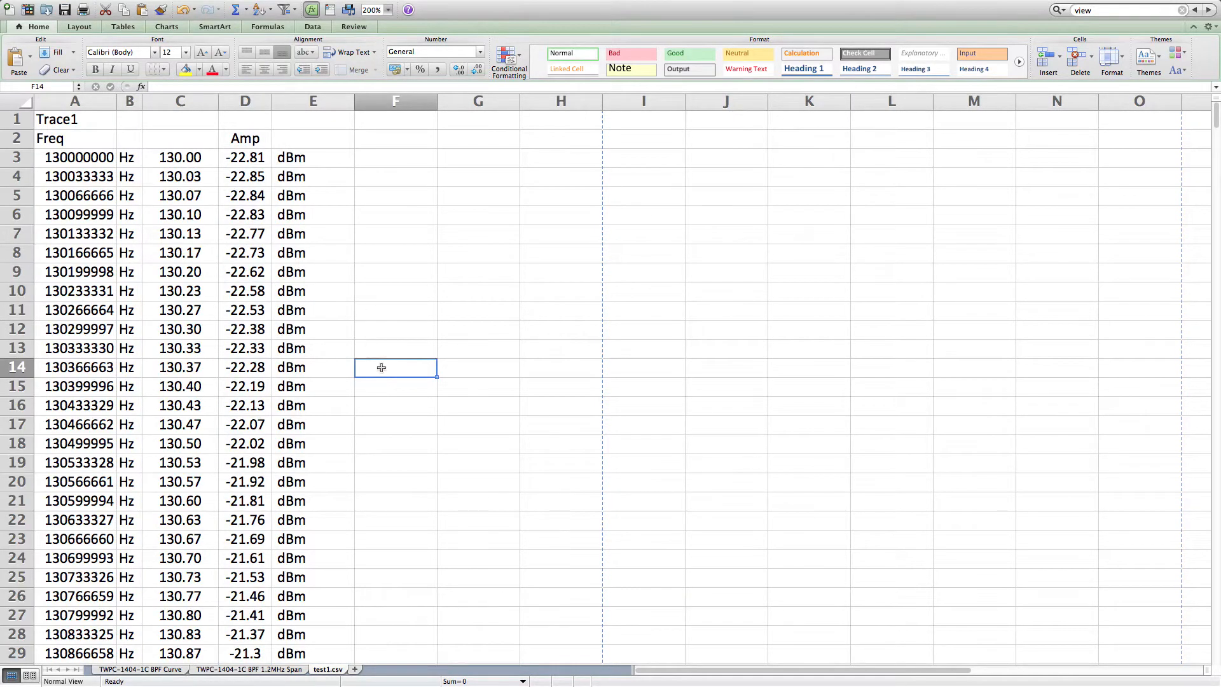
# Insert a Smooth Lined Scatter chart of the MHz and Amp data in C3:D603 and delete its legend
pyautogui.click(181, 156)
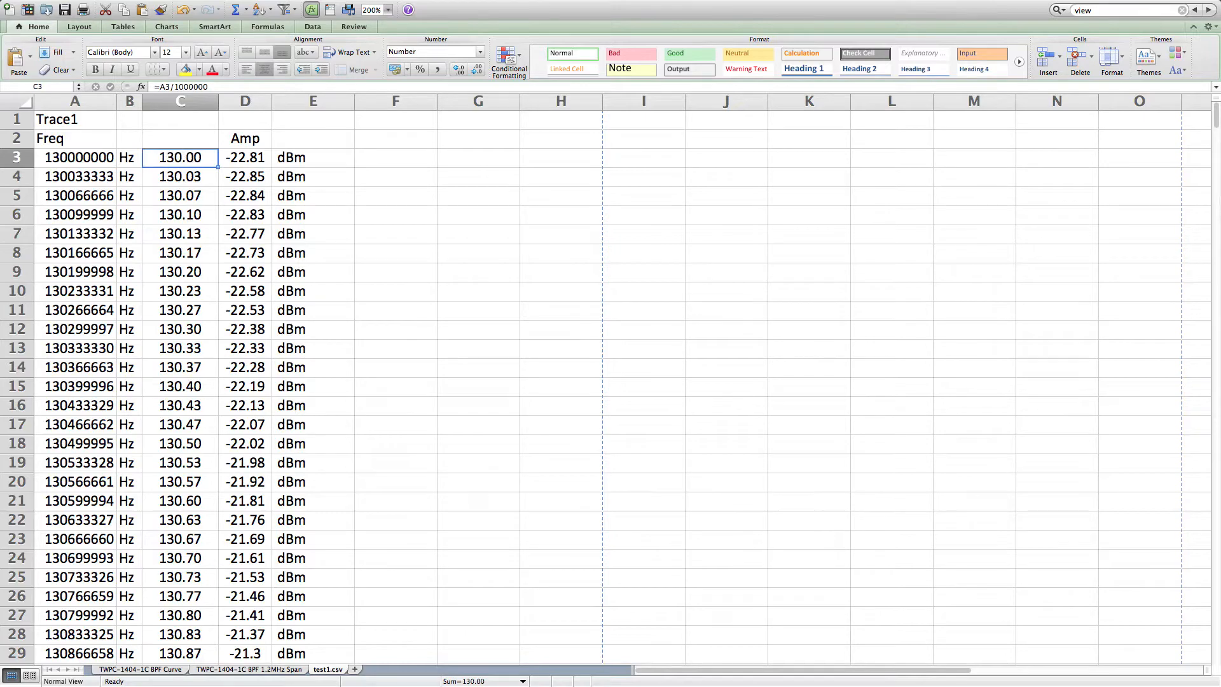
pyautogui.moveTo(1217, 117); pyautogui.dragTo(1215, 643)
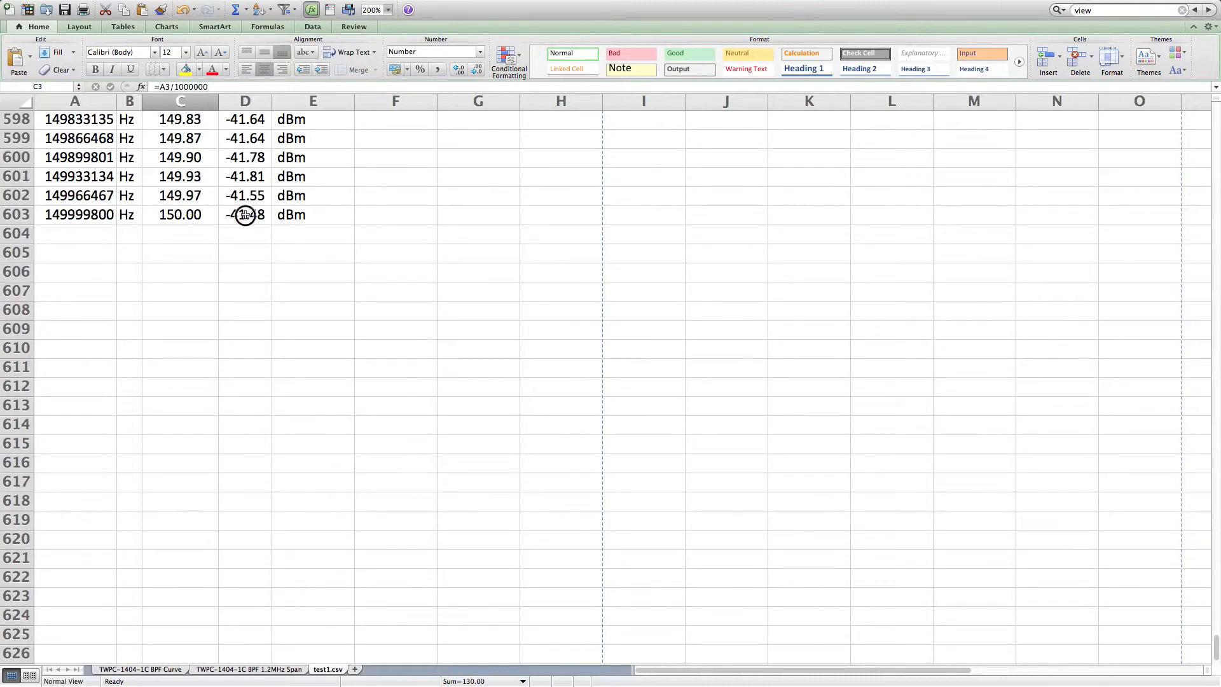
pyautogui.keyDown('shift'); pyautogui.click(245, 215); pyautogui.keyUp('shift')
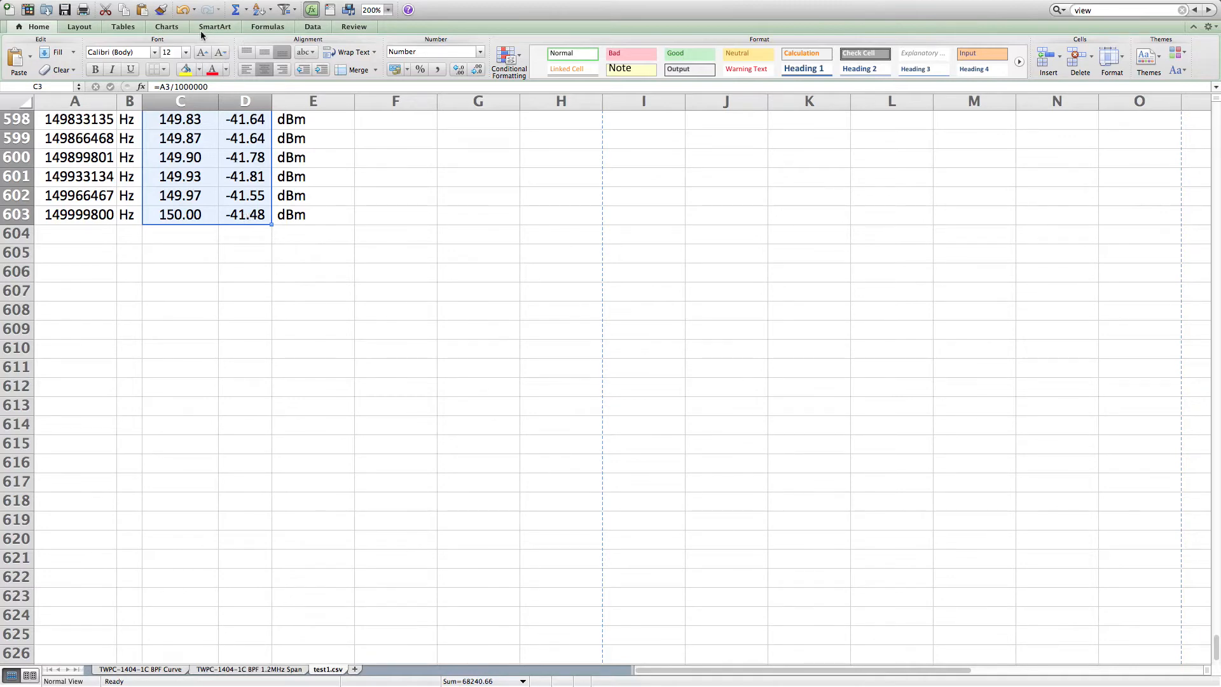
pyautogui.click(167, 27)
pyautogui.click(181, 57)
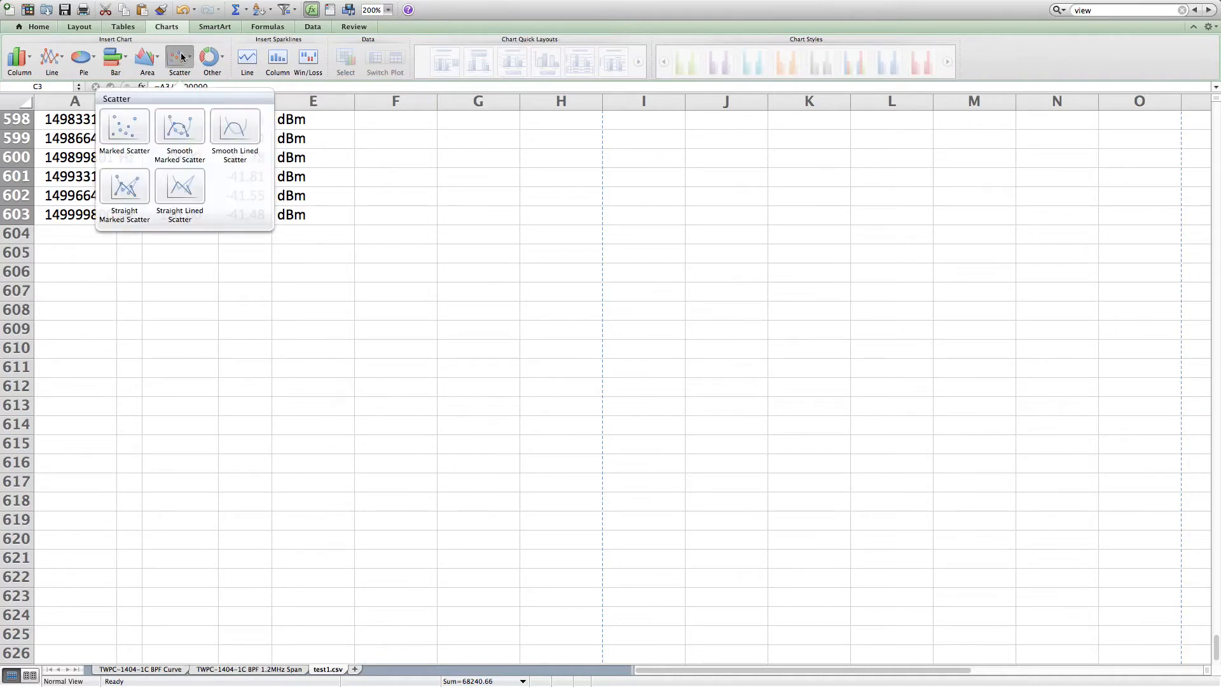
pyautogui.click(227, 132)
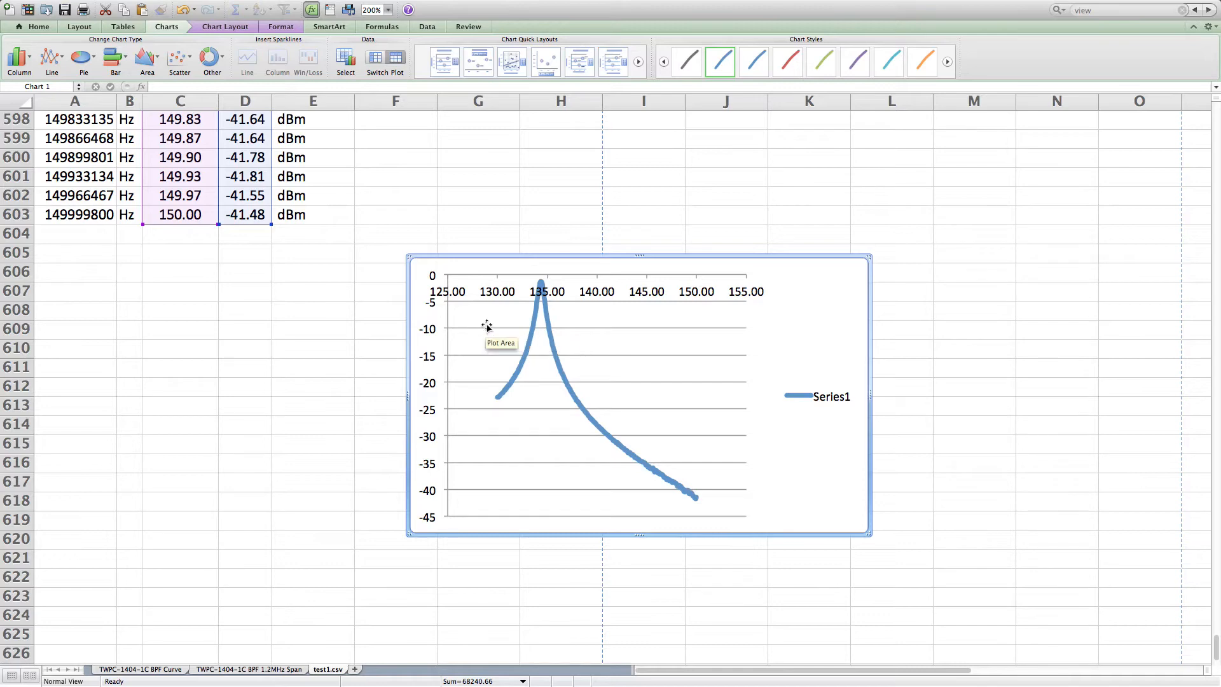
pyautogui.click(822, 398)
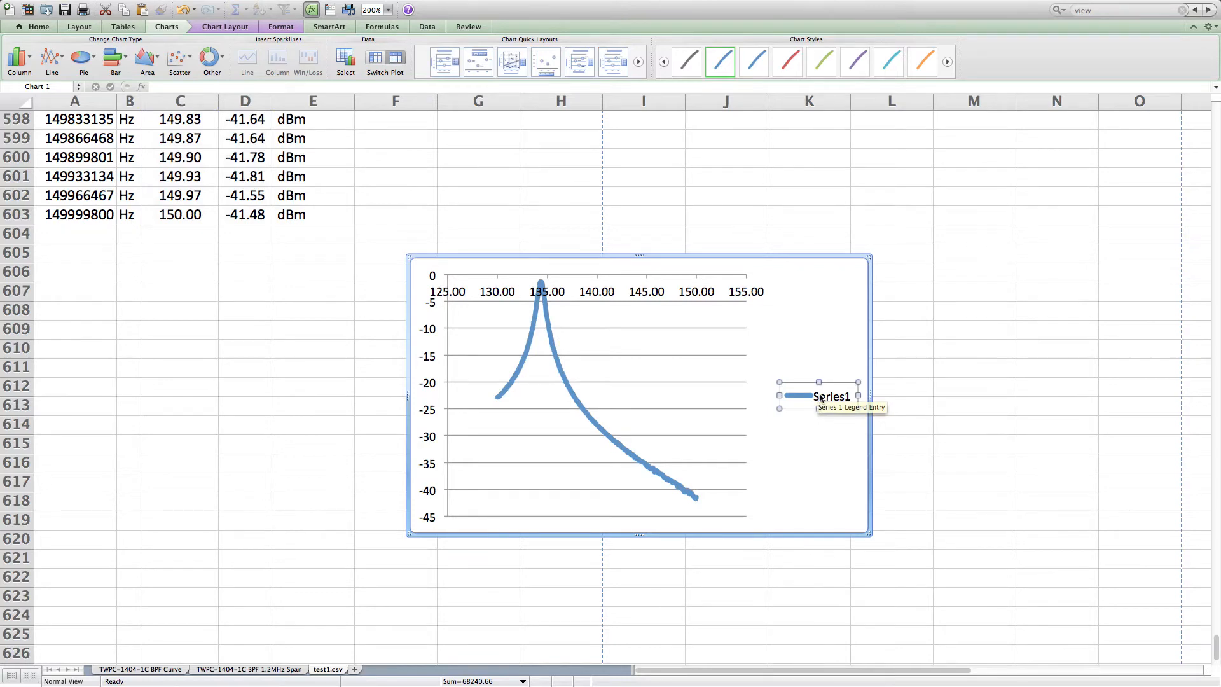
pyautogui.press('Delete')
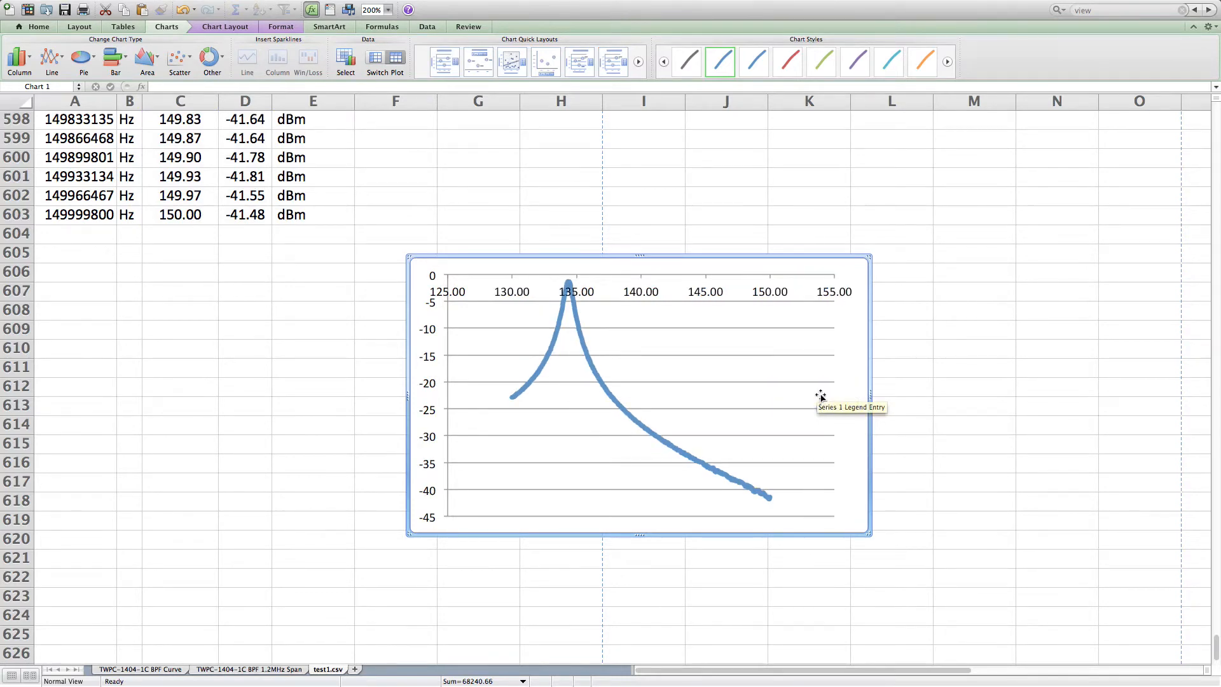
# Scale the chart's horizontal axis with minimum 130, maximum 150, major unit 5 and minor unit .5
pyautogui.click(514, 287)
pyautogui.doubleClick(514, 287)
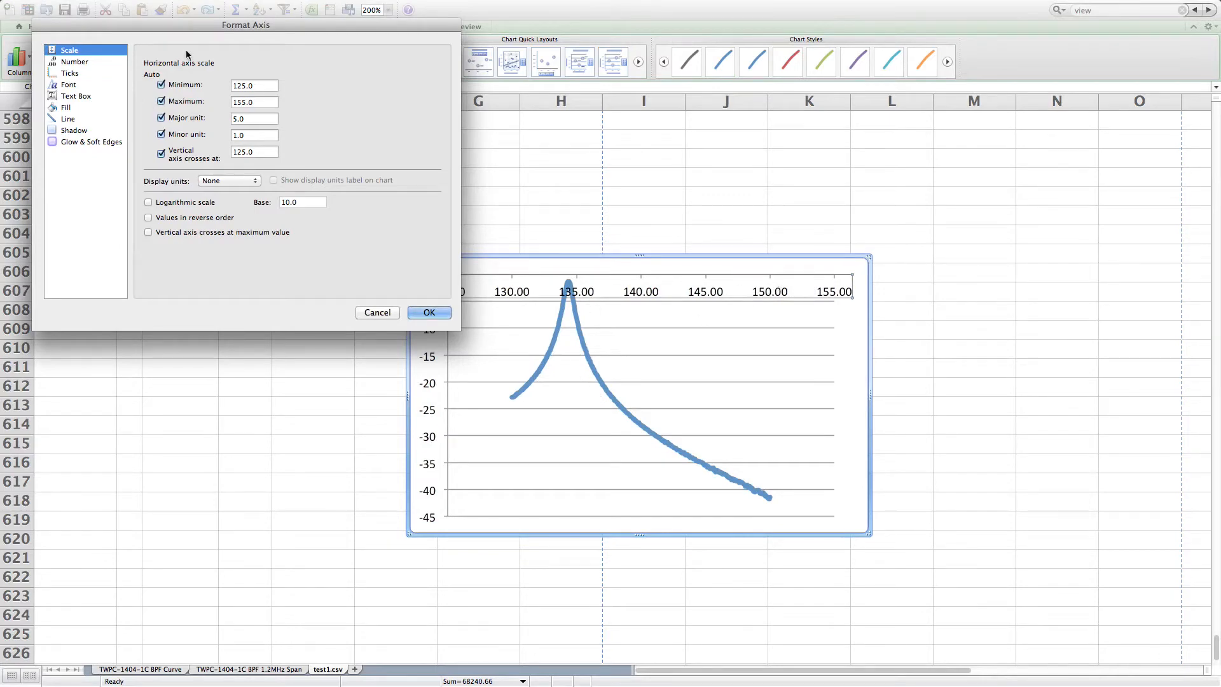
pyautogui.click(233, 85)
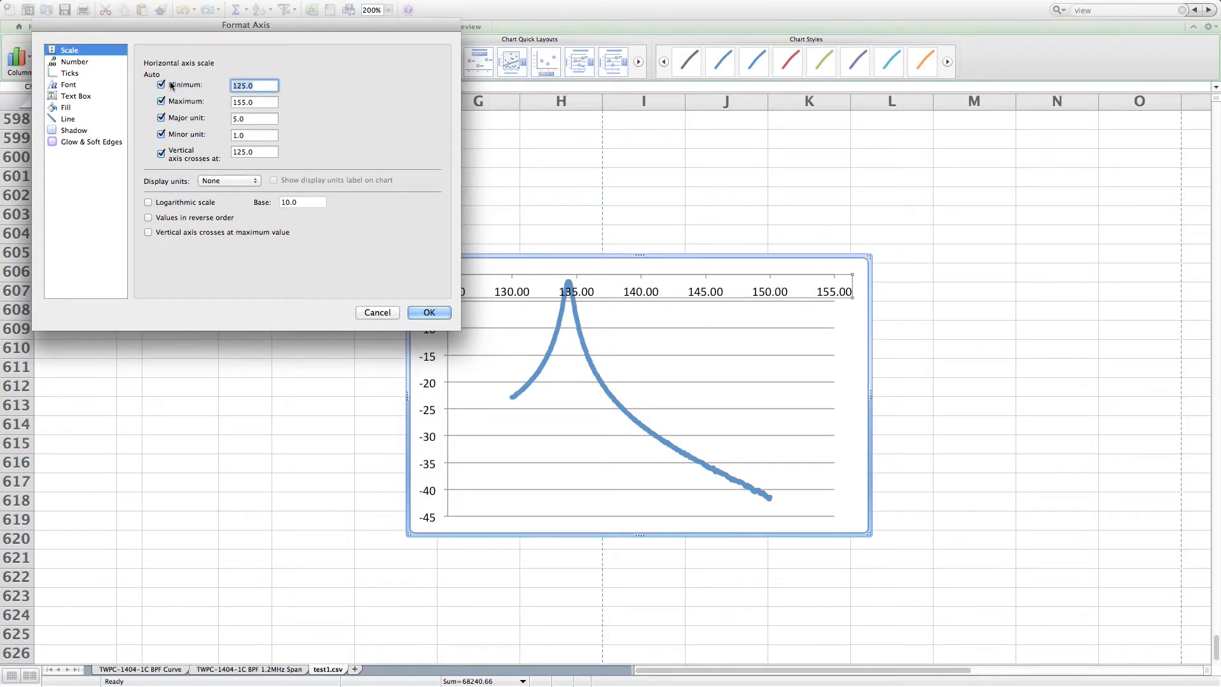
pyautogui.write('130')
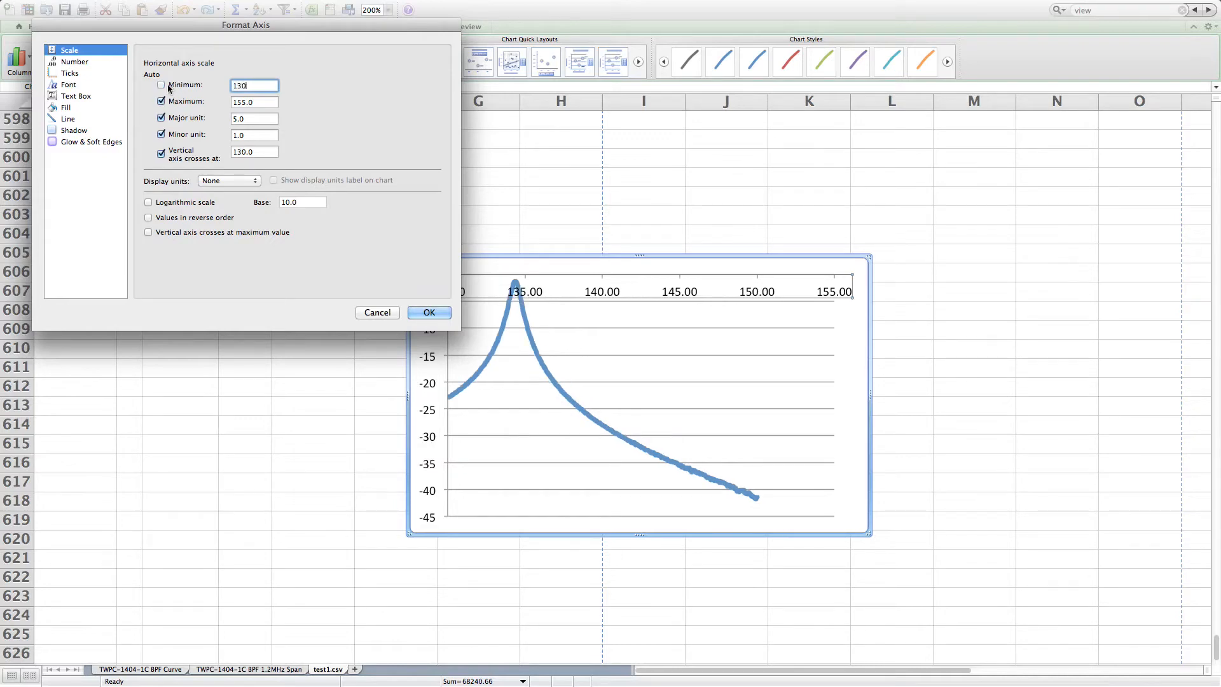
pyautogui.click(254, 103)
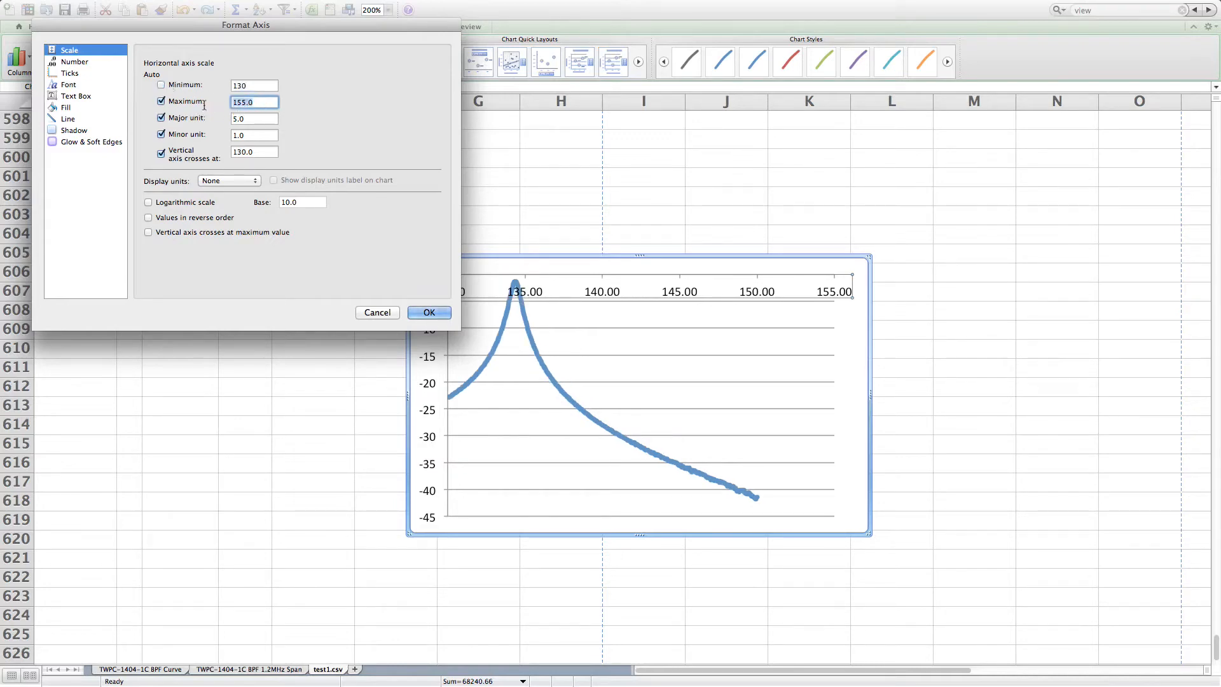
pyautogui.write('15')
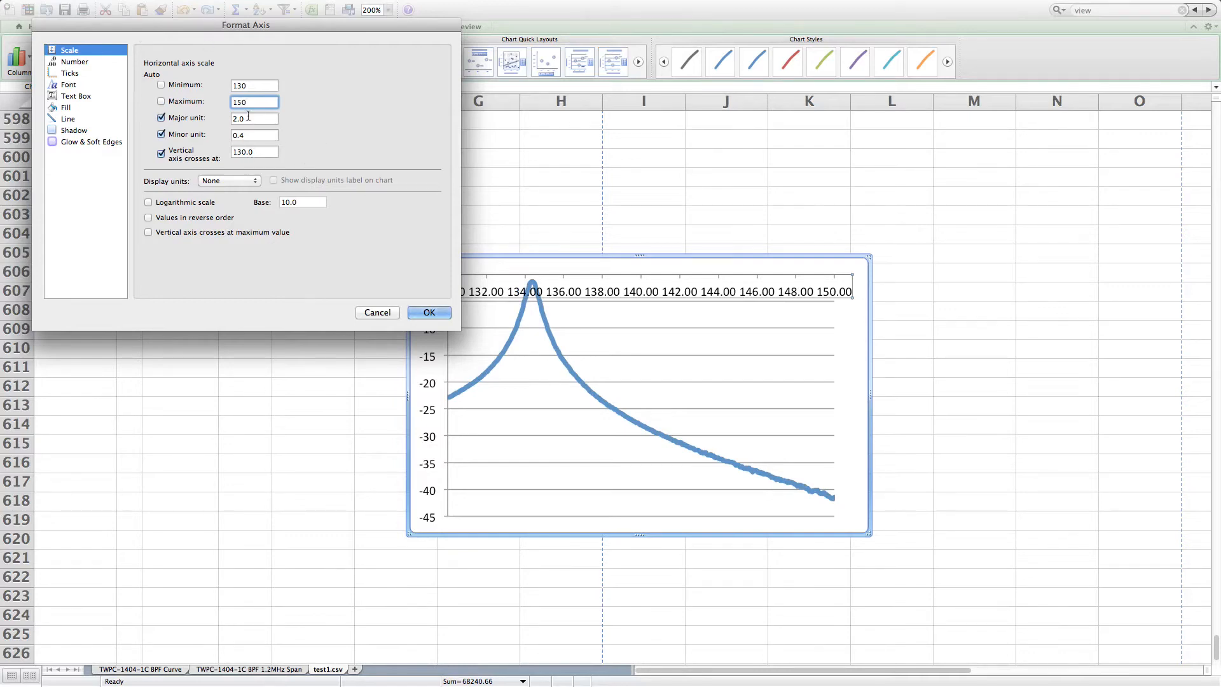
pyautogui.press('Tab')
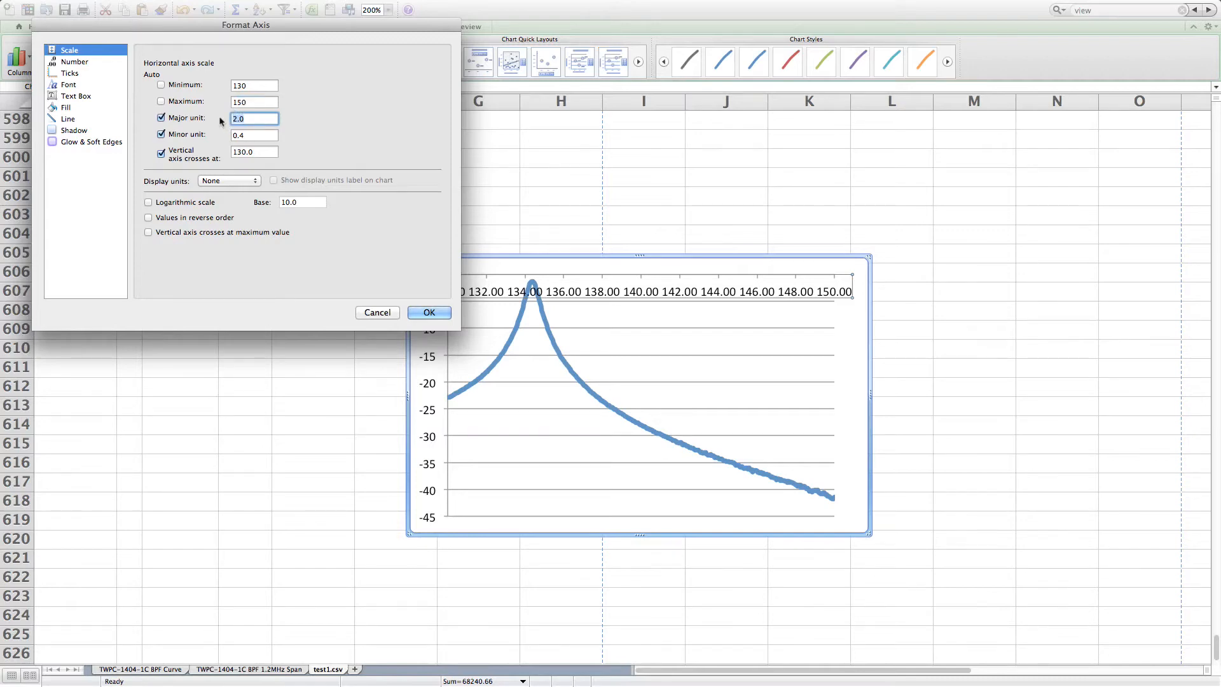
pyautogui.write('5')
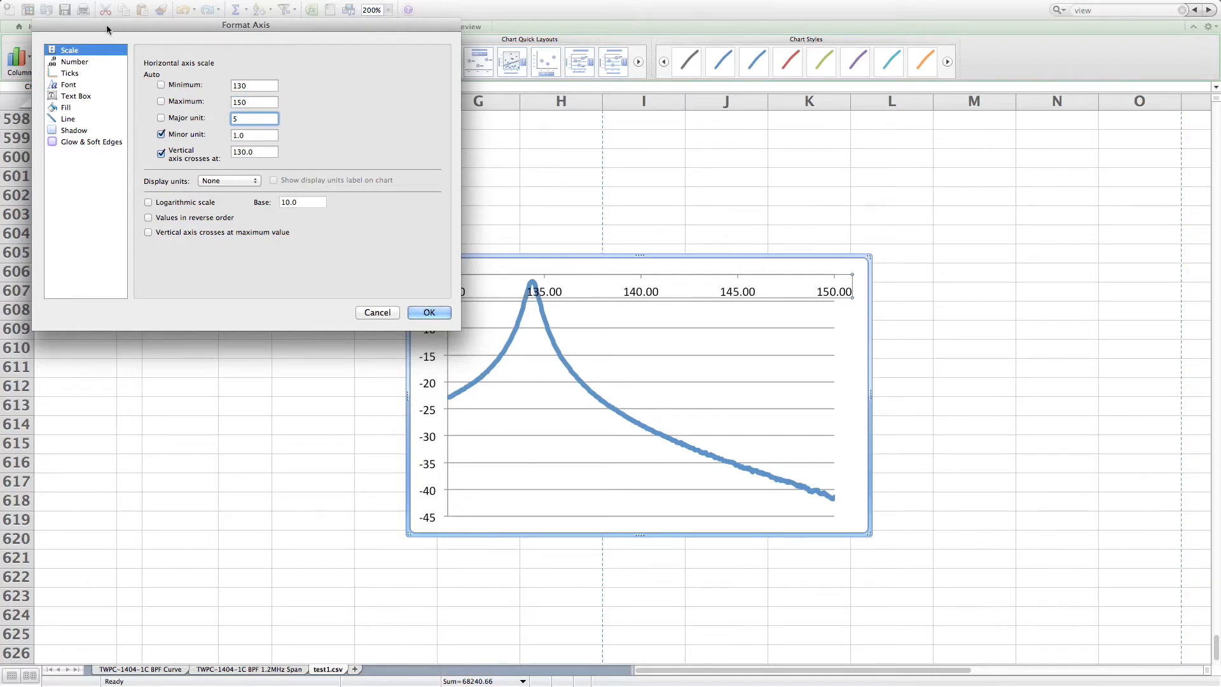
pyautogui.moveTo(310, 28); pyautogui.dragTo(272, 33)
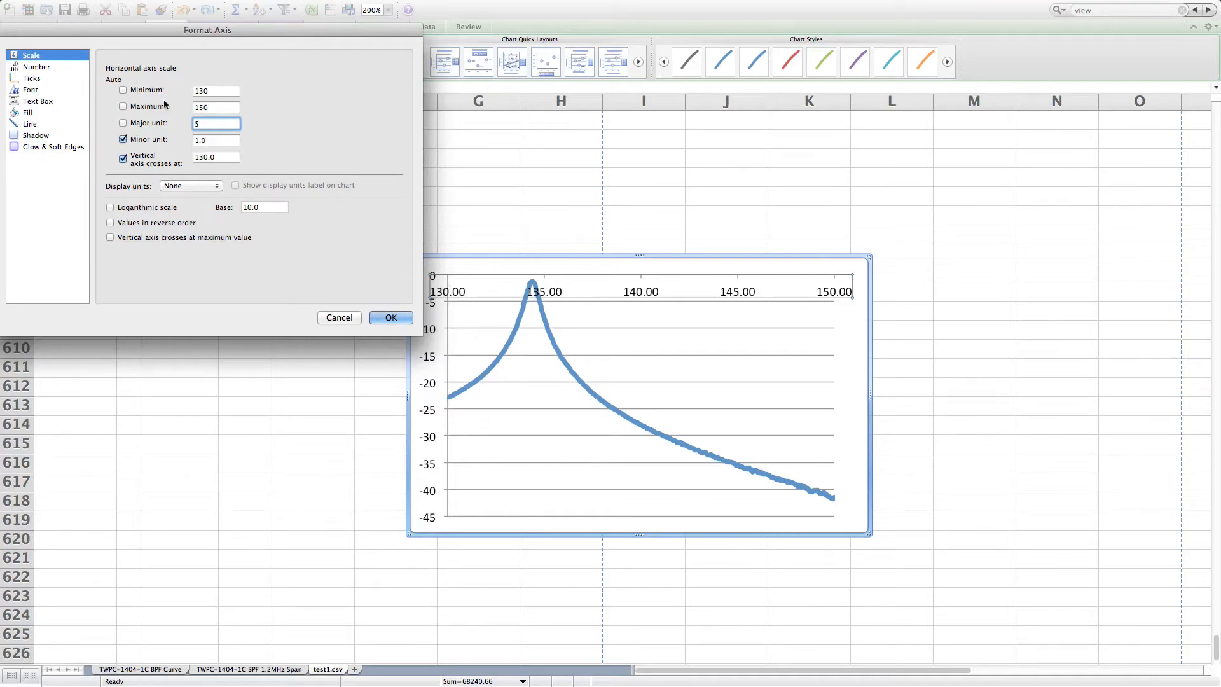
pyautogui.click(208, 141)
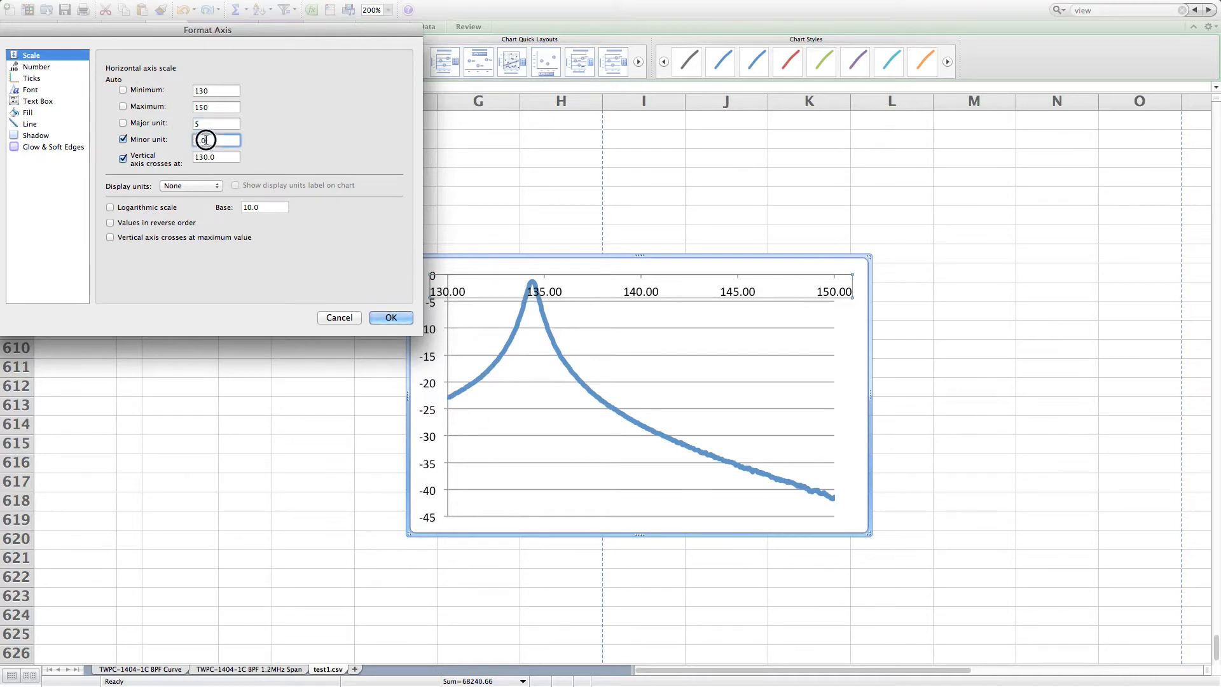
pyautogui.write('.5')
# Unlink the horizontal axis number format from the source and set it to 0 decimal places
pyautogui.click(25, 68)
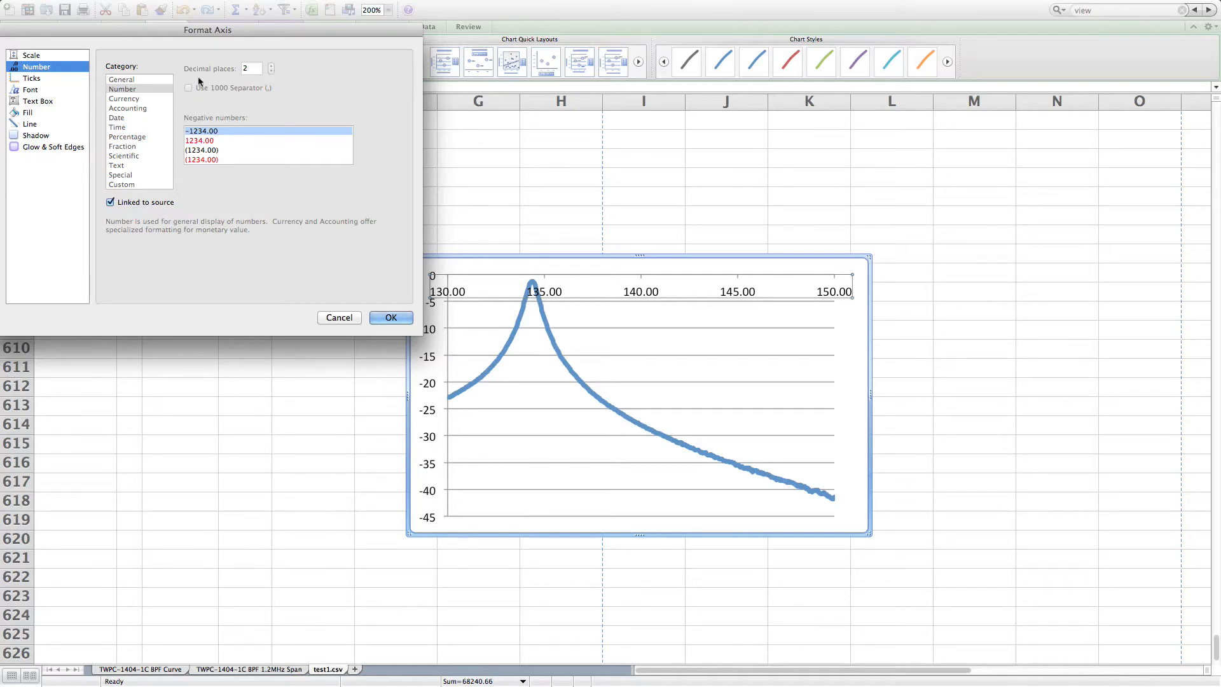
pyautogui.click(109, 202)
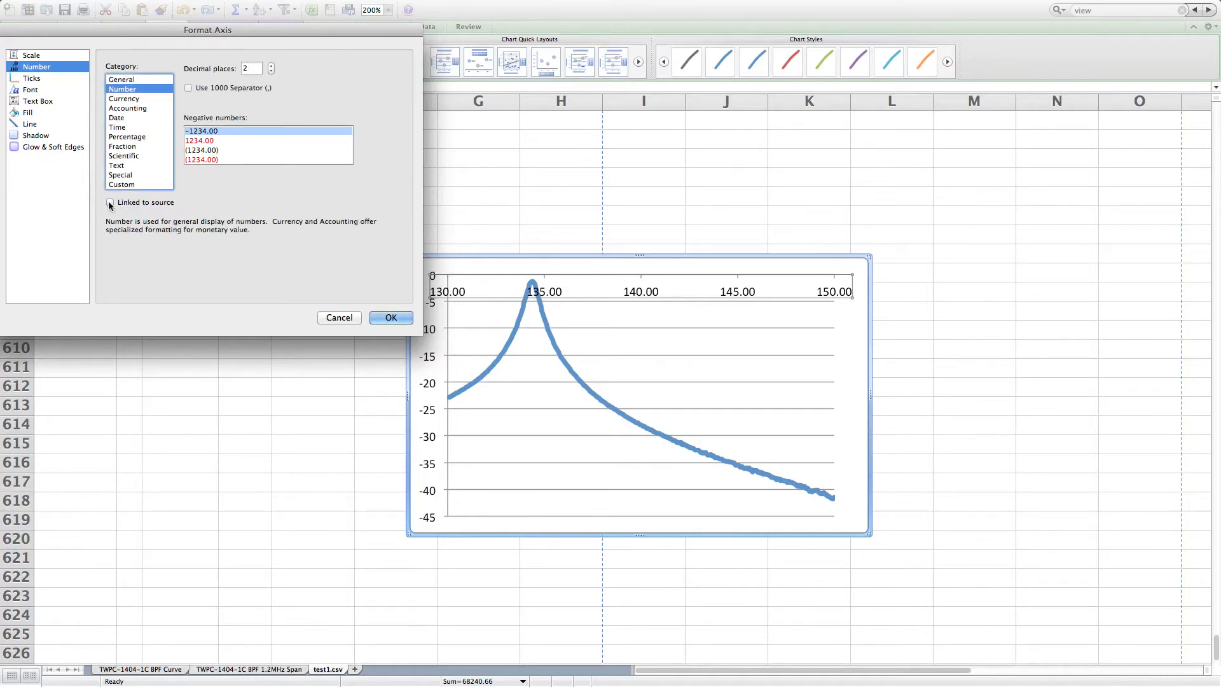
pyautogui.click(271, 71)
pyautogui.click(271, 71)
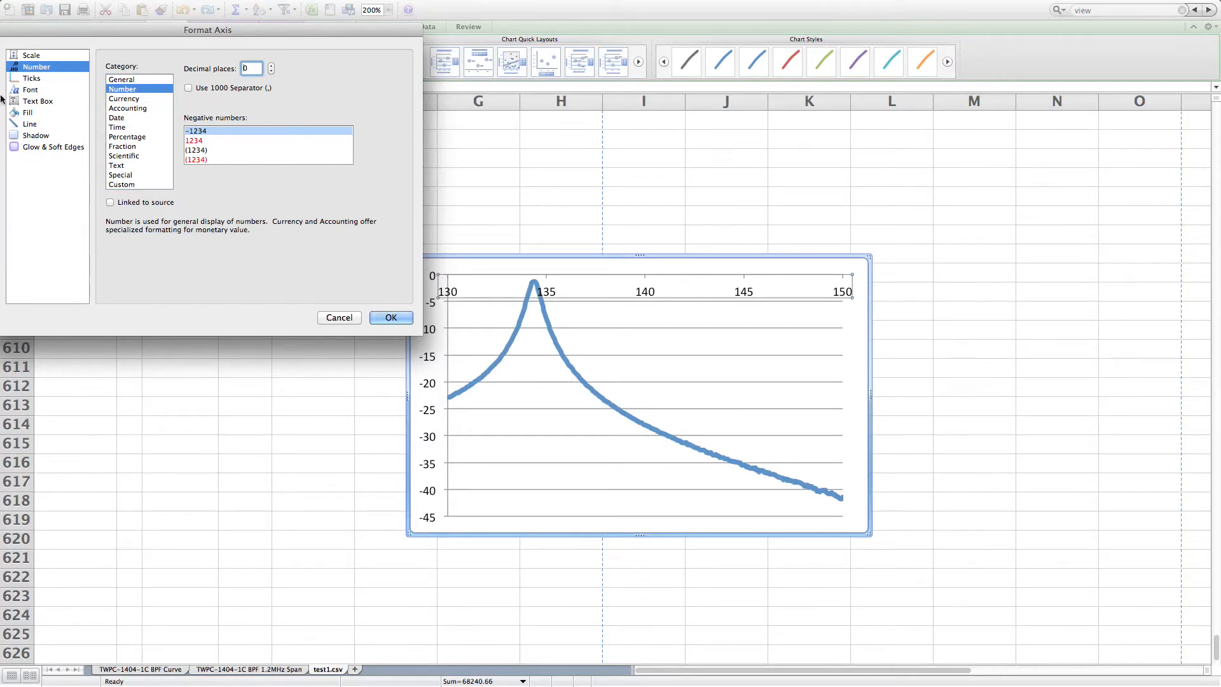
# Set the horizontal axis's major and minor tick marks to Cross and its labels to High, and apply the axis formatting
pyautogui.click(27, 79)
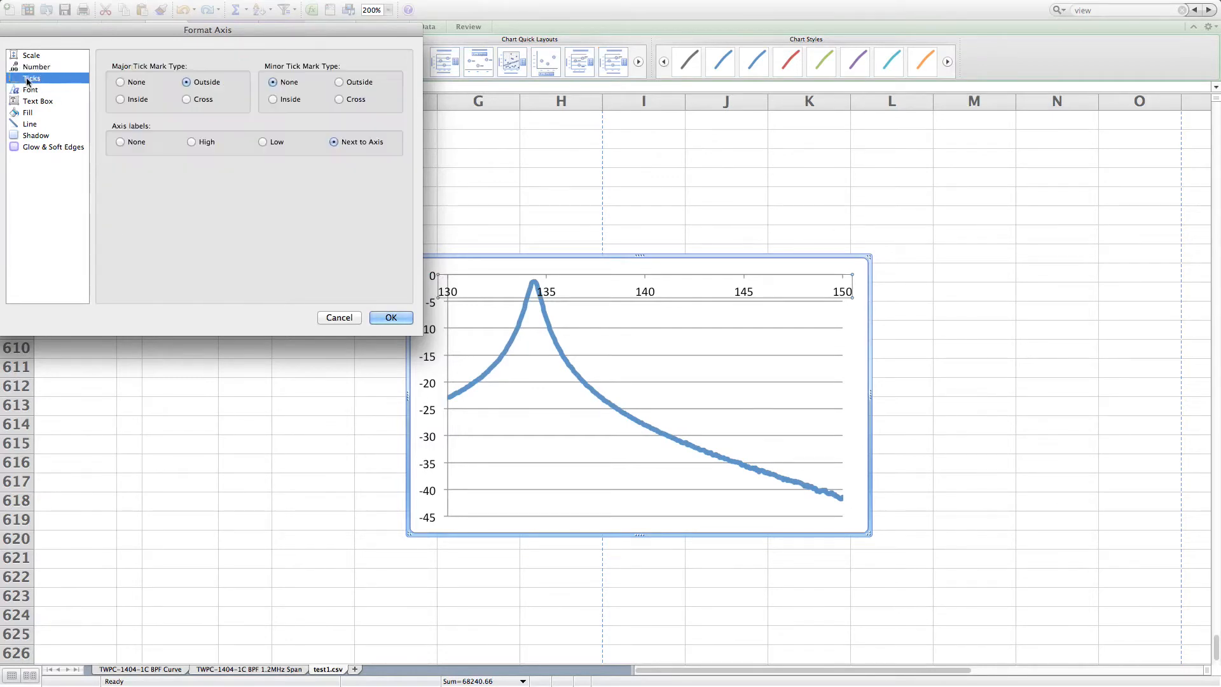
pyautogui.click(187, 100)
pyautogui.click(340, 100)
pyautogui.click(191, 142)
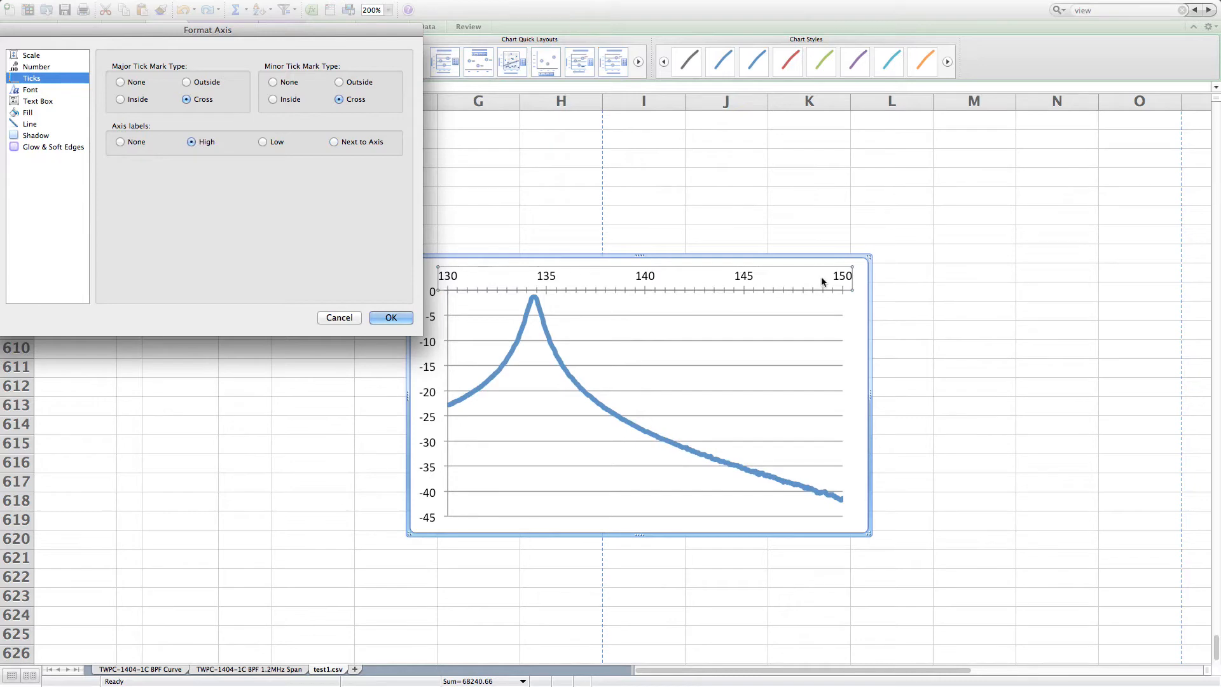
pyautogui.click(389, 317)
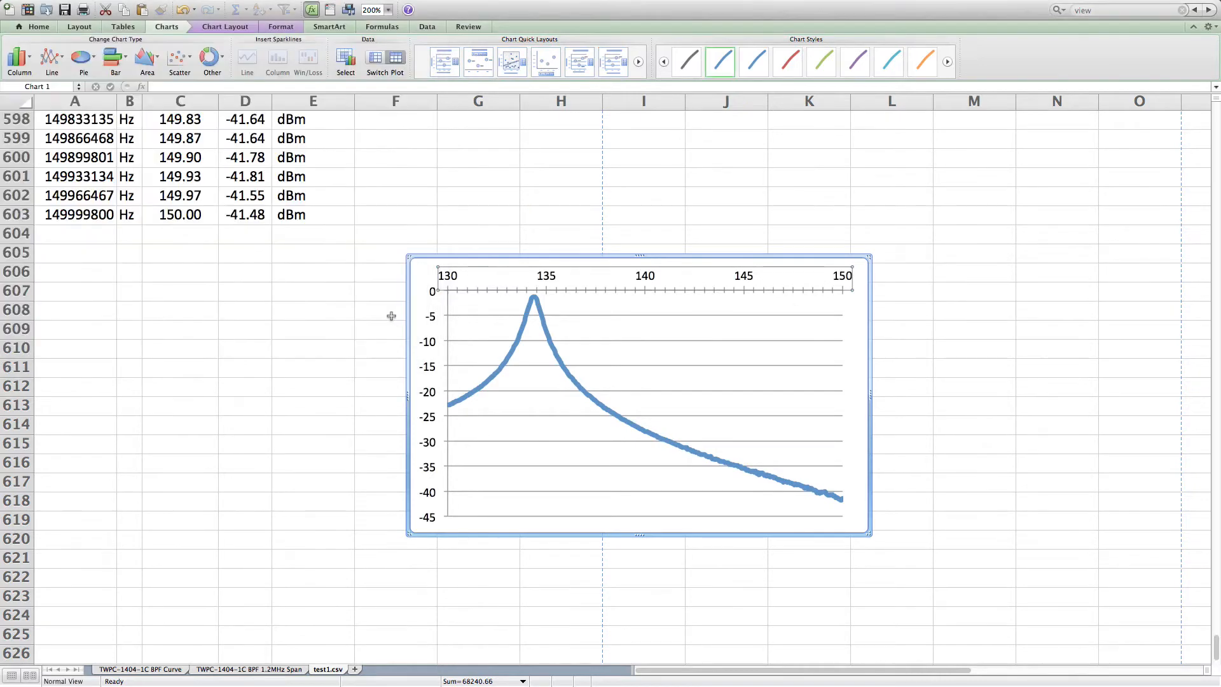
# Set the chart's vertical axis tick marks to Cross and apply the axis formatting
pyautogui.click(435, 364)
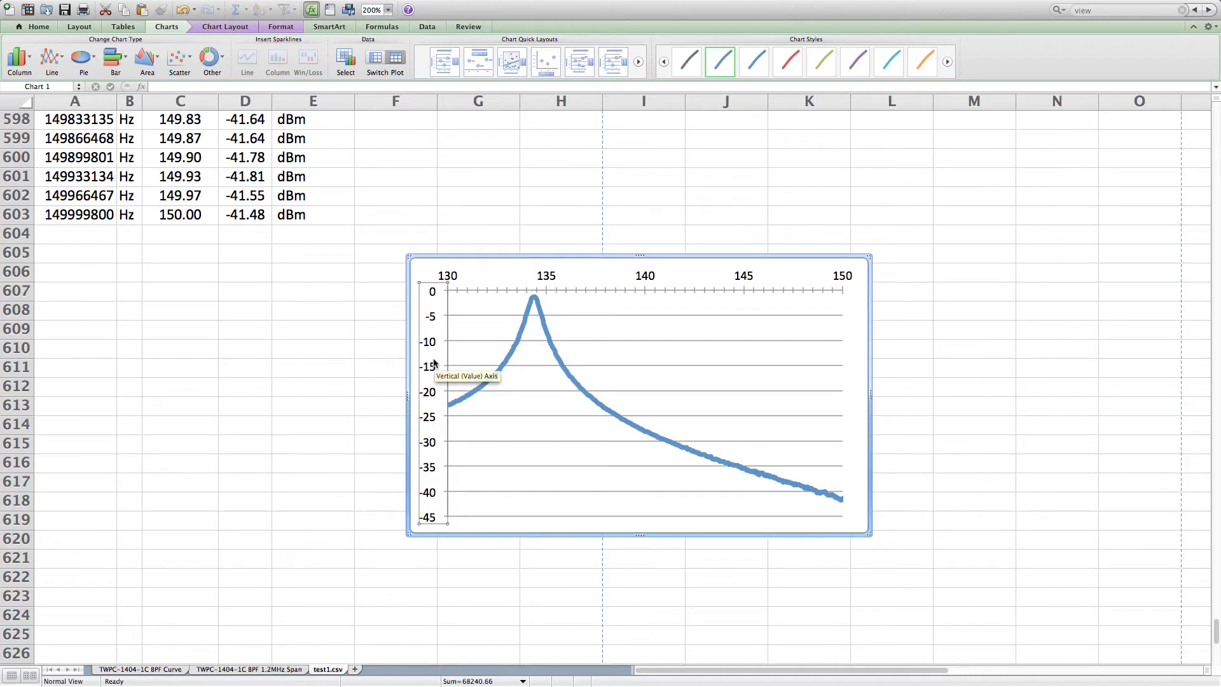
pyautogui.moveTo(841, 502)
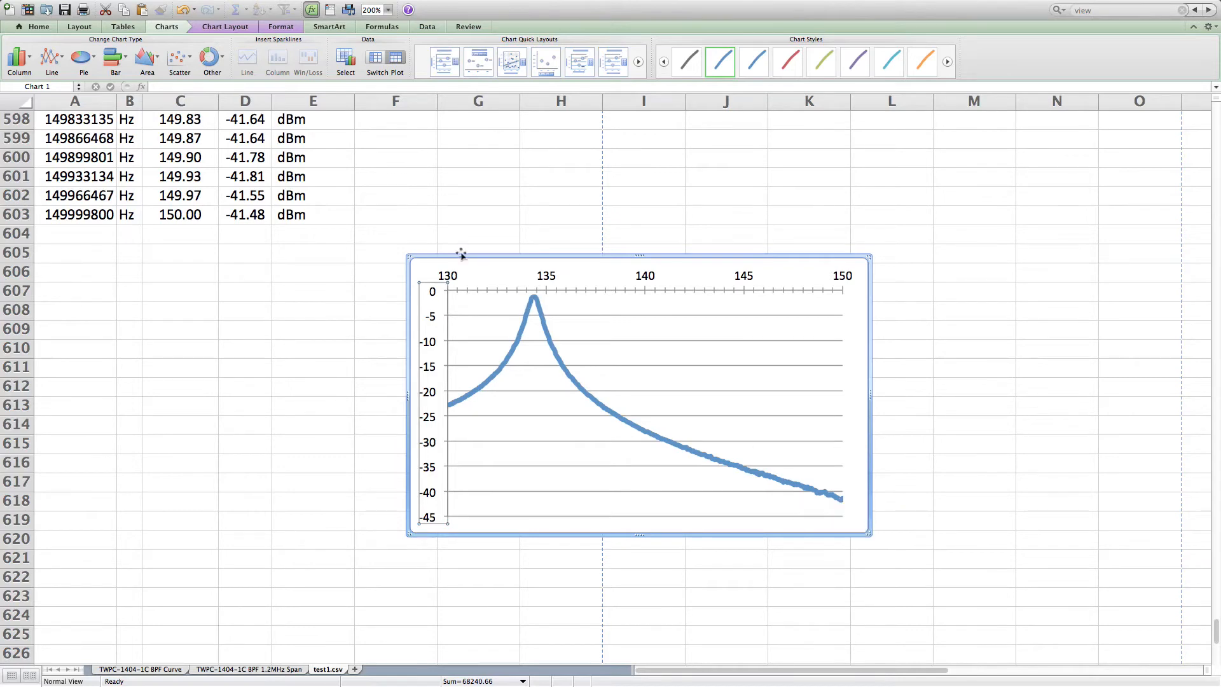
pyautogui.click(435, 330)
pyautogui.doubleClick(435, 320)
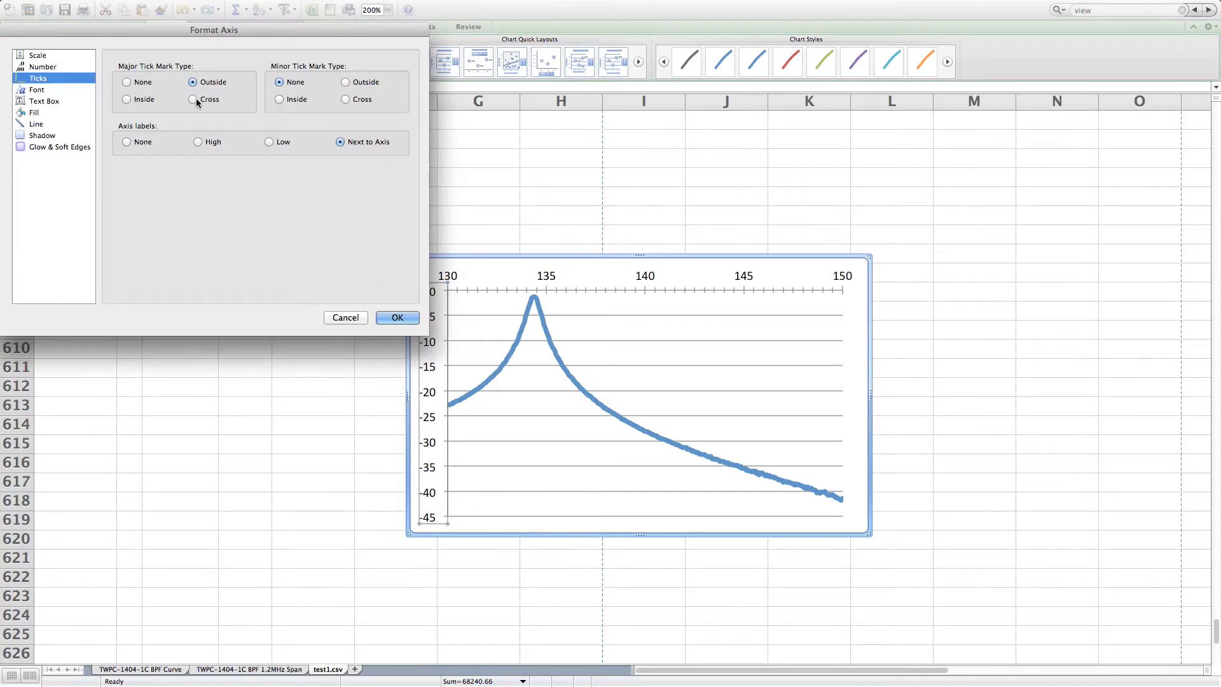
pyautogui.click(345, 99)
pyautogui.click(32, 57)
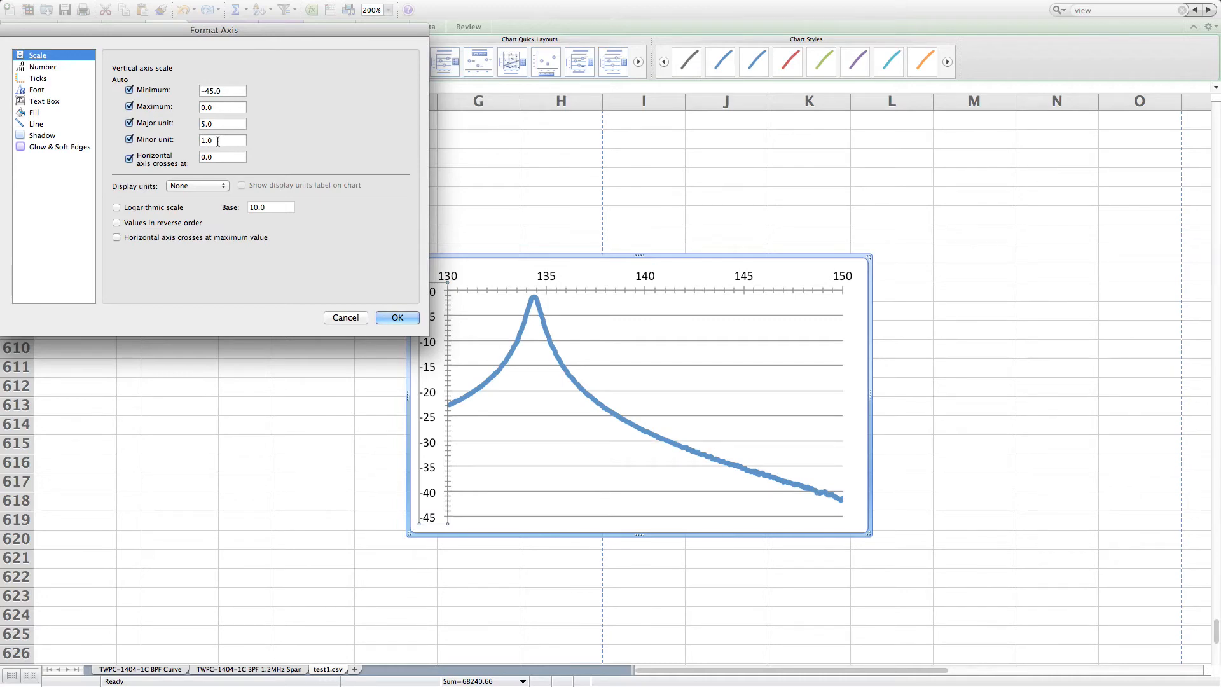
pyautogui.click(397, 316)
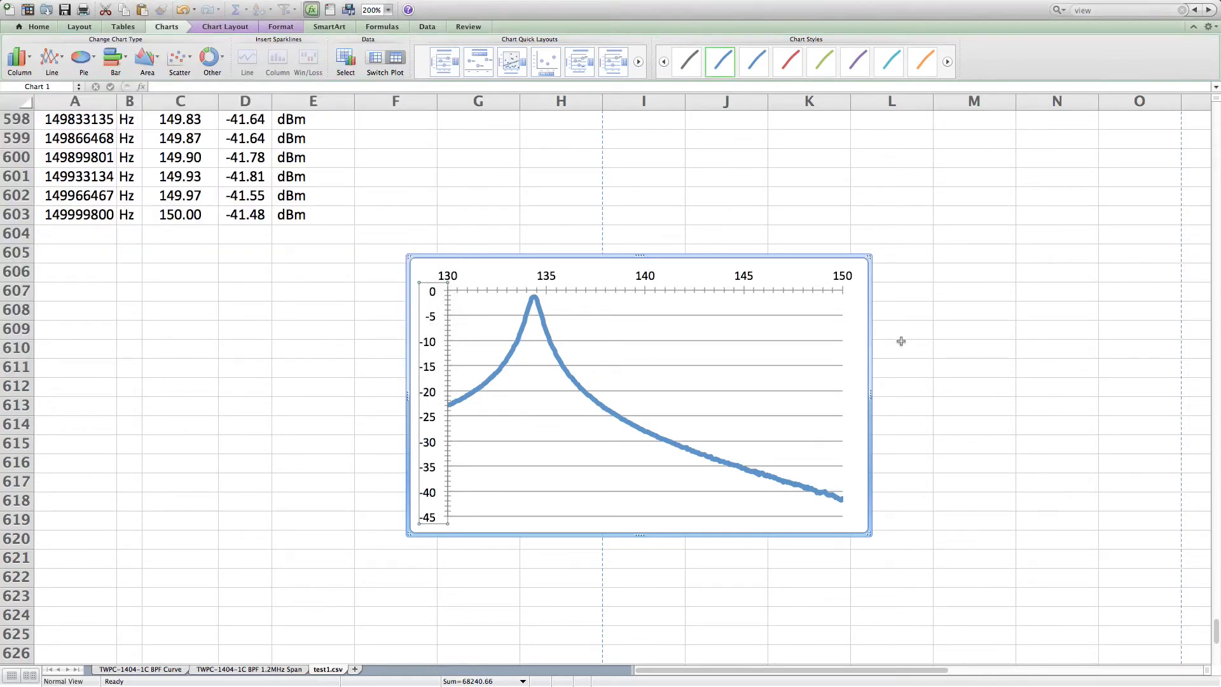
# Try to move the chart to a new sheet named "TWPC-1404-1C BPF Curve", declining to embed it in the existing sheet
pyautogui.rightClick(858, 367)
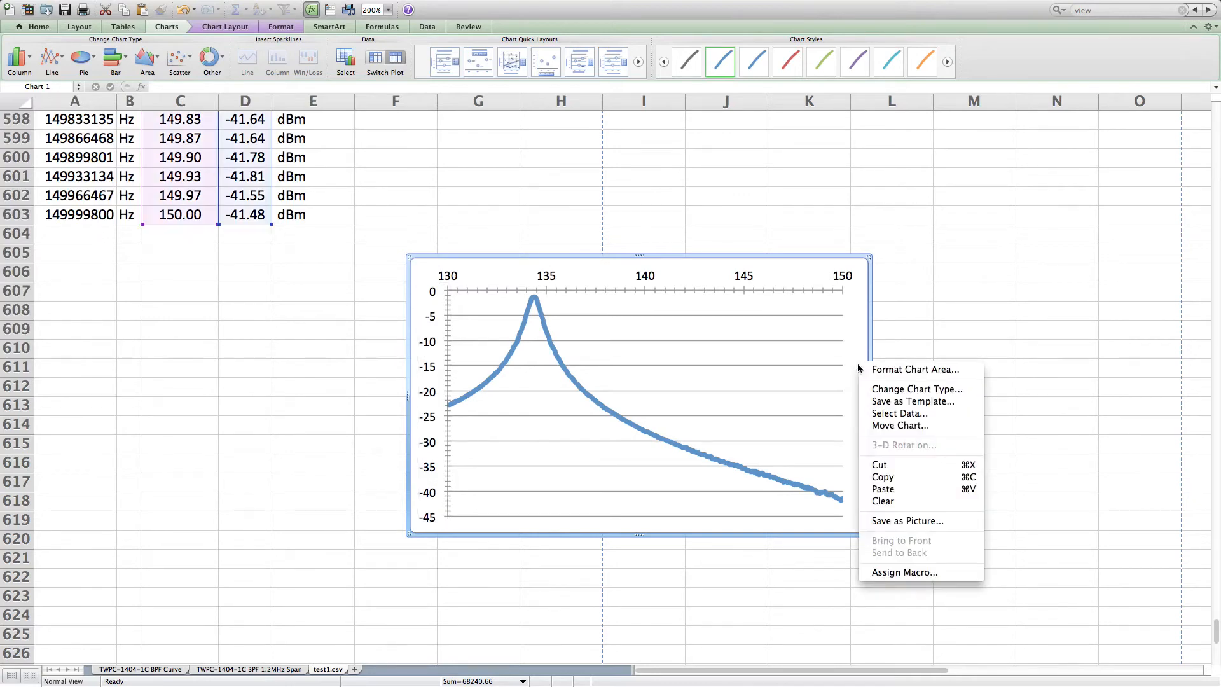
pyautogui.click(881, 426)
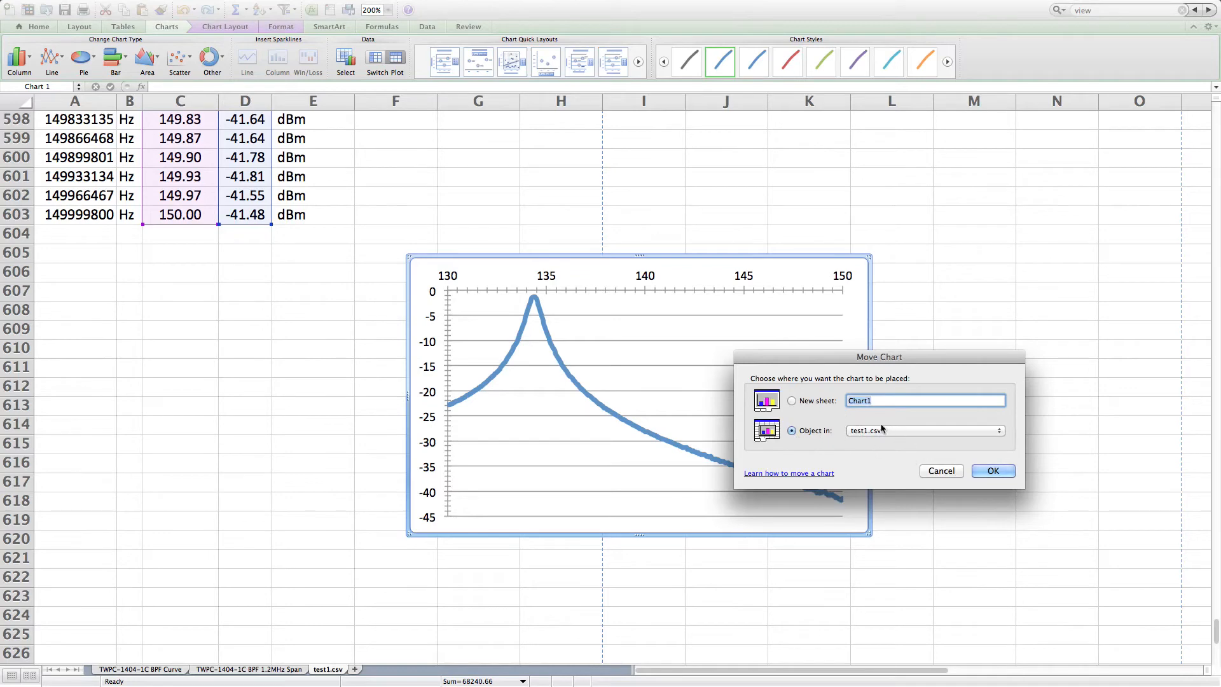
pyautogui.click(792, 401)
pyautogui.write('TWPC-14')
pyautogui.write('04-1C BPF Curve')
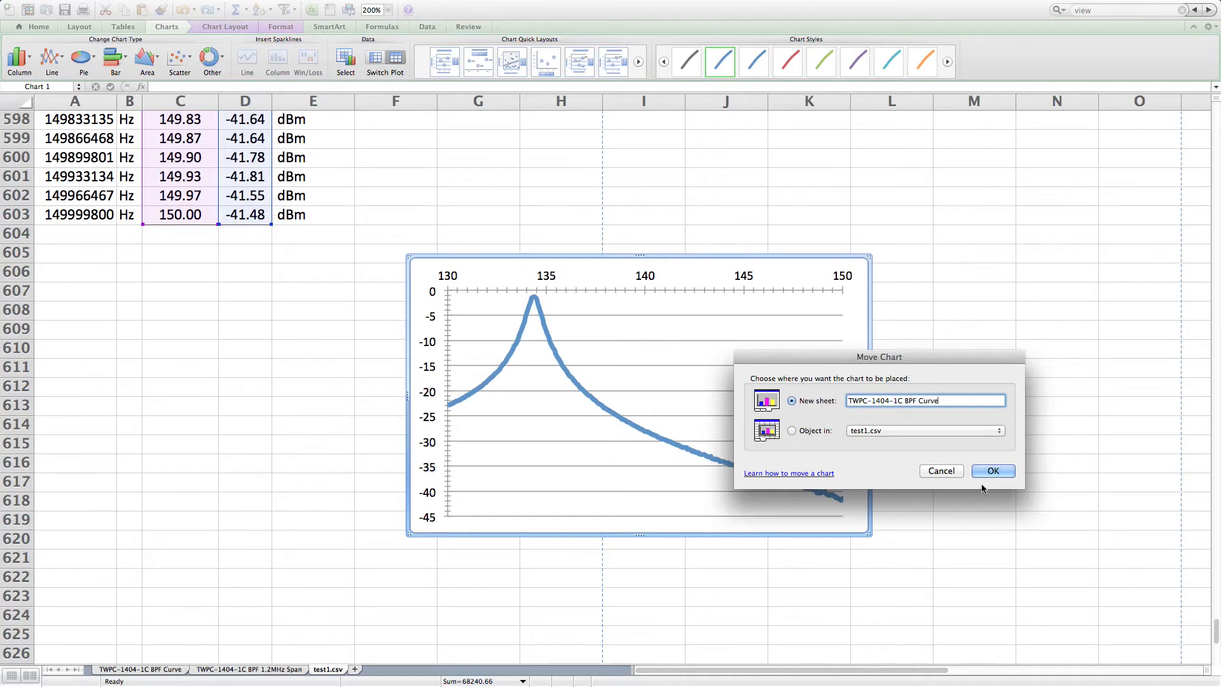
pyautogui.click(1000, 472)
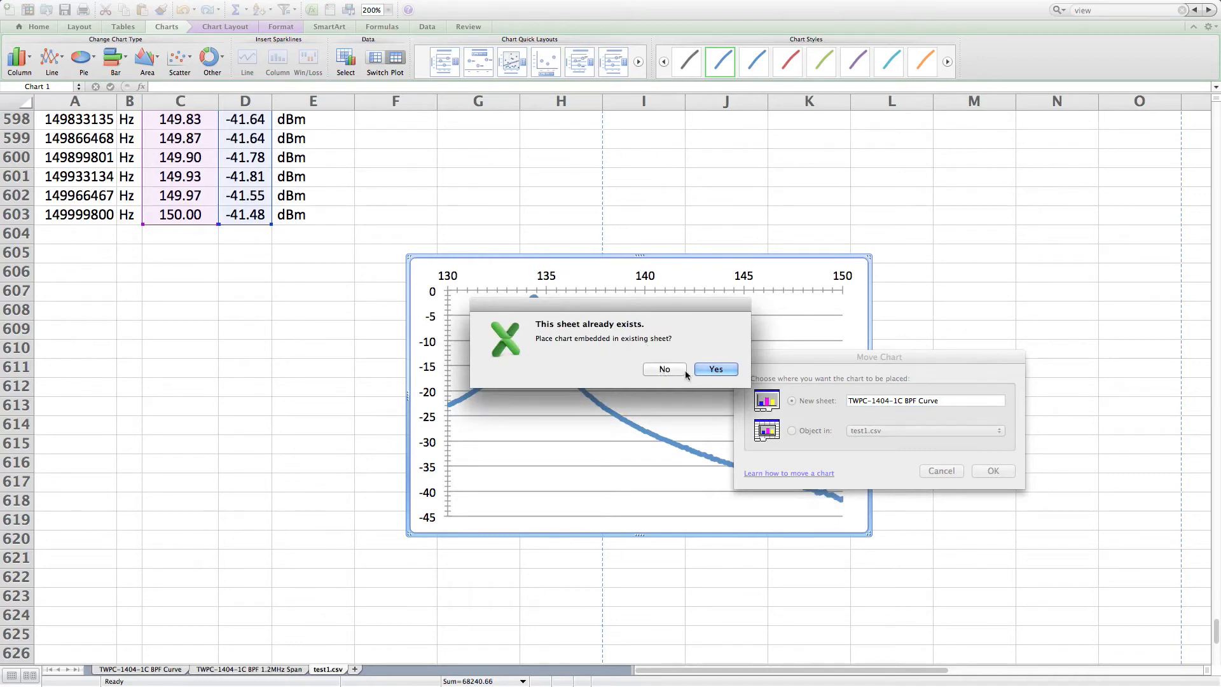
pyautogui.click(665, 370)
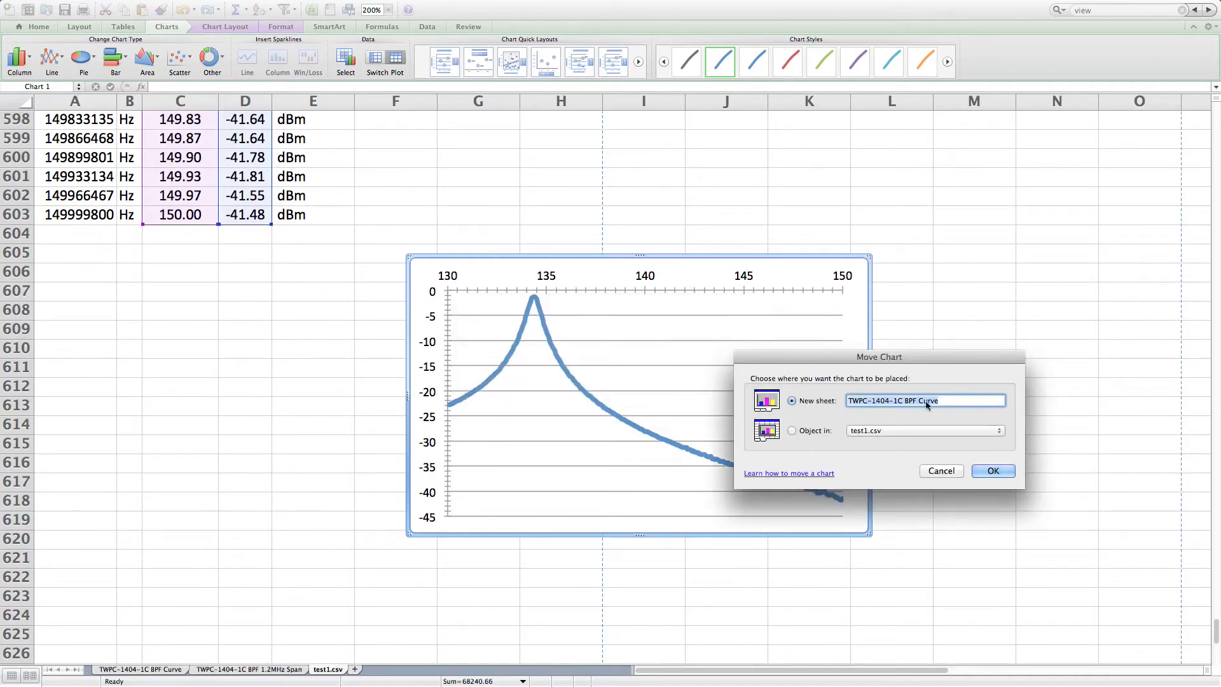
# Change the new sheet name to "TWPC-1404-1C BPF Curve 2" and move the chart onto it
pyautogui.press('Right')
pyautogui.write('2')
pyautogui.click(991, 472)
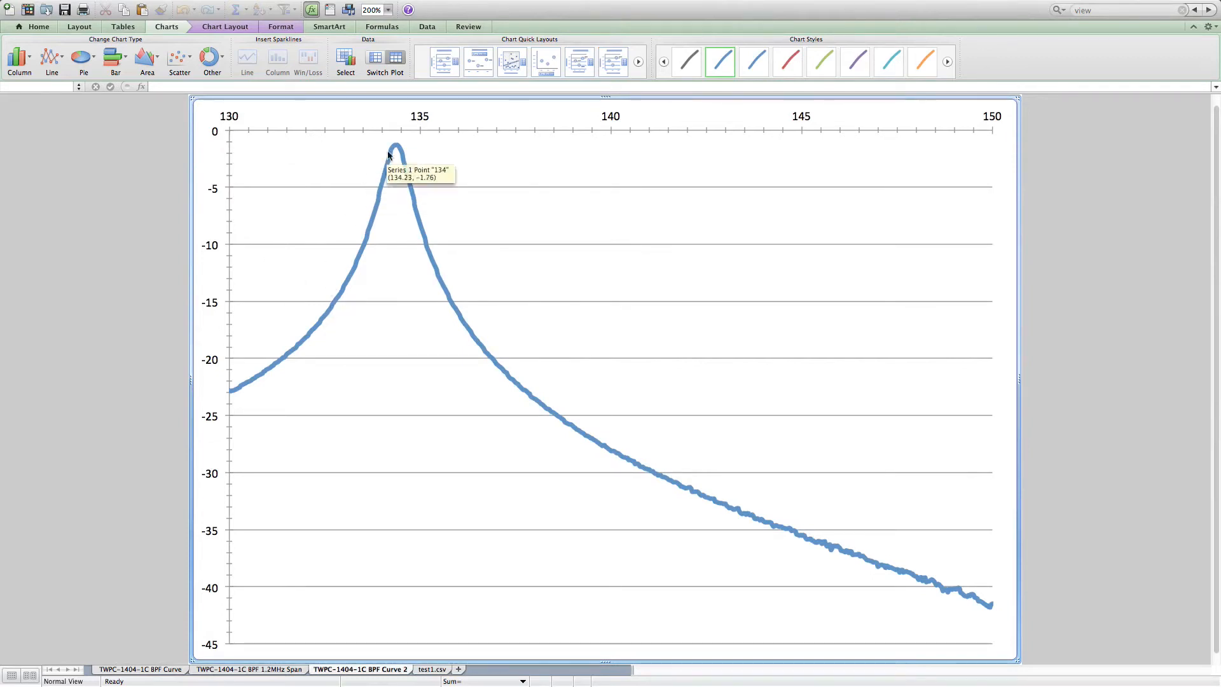
# Set the line weight of the plotted data series to 1 pt
pyautogui.doubleClick(417, 211)
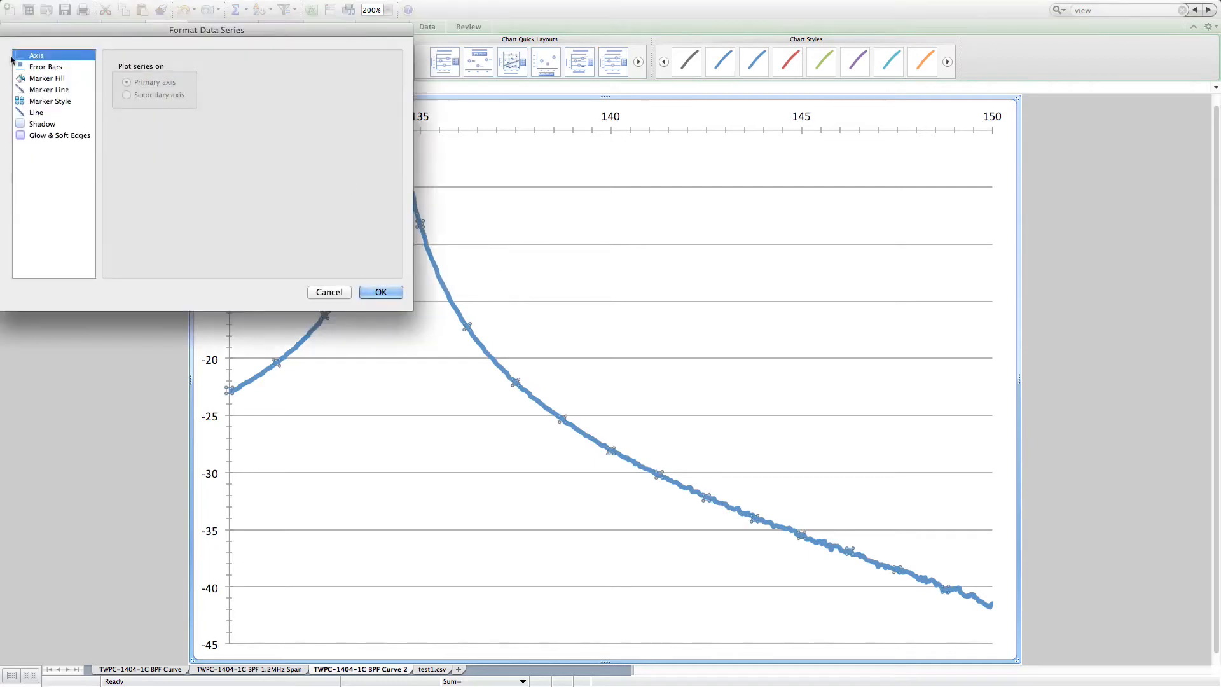
pyautogui.click(36, 113)
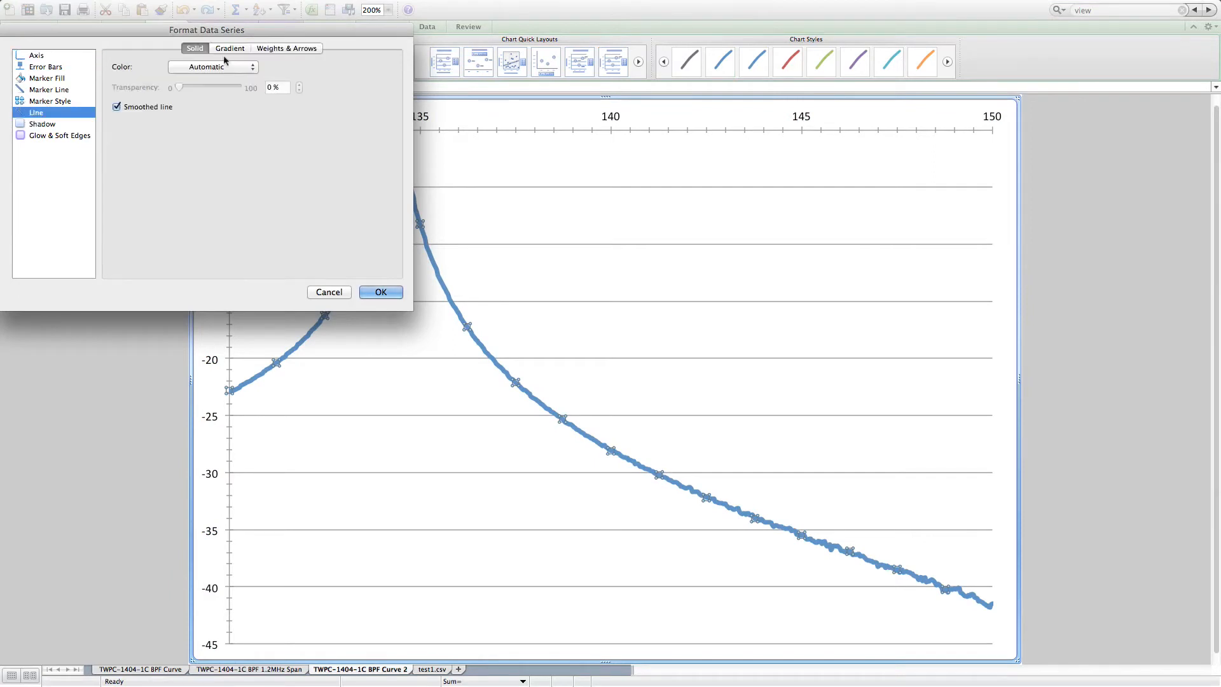
pyautogui.click(271, 49)
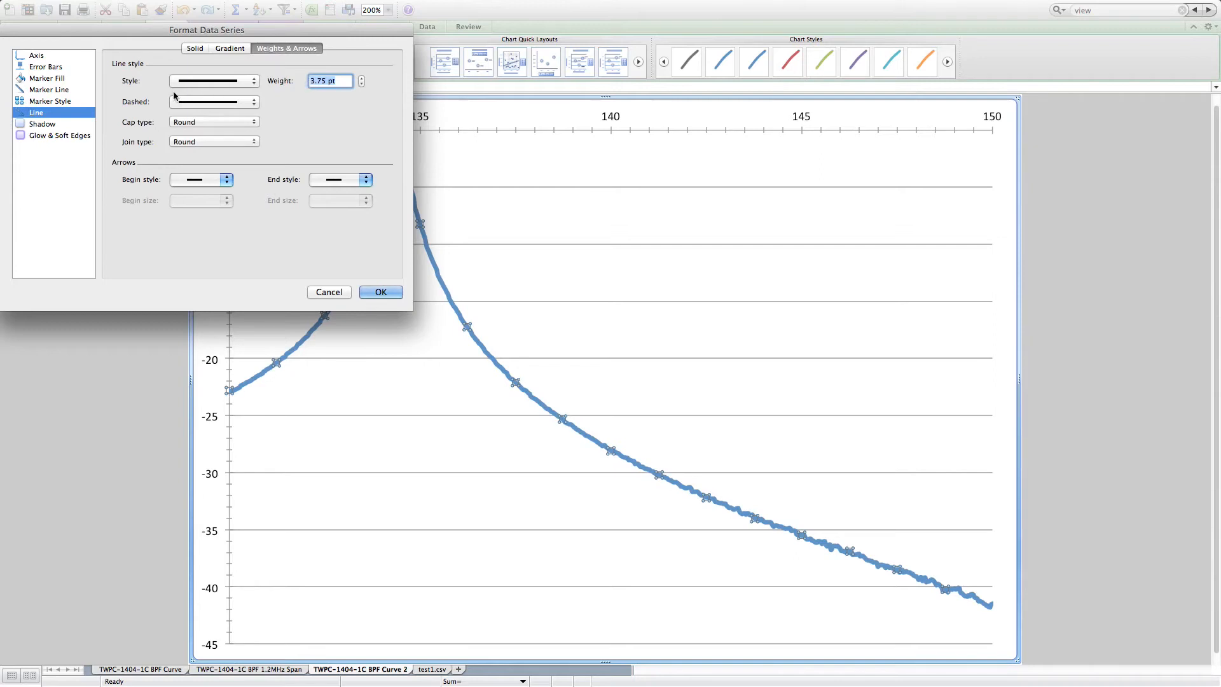
pyautogui.write('1')
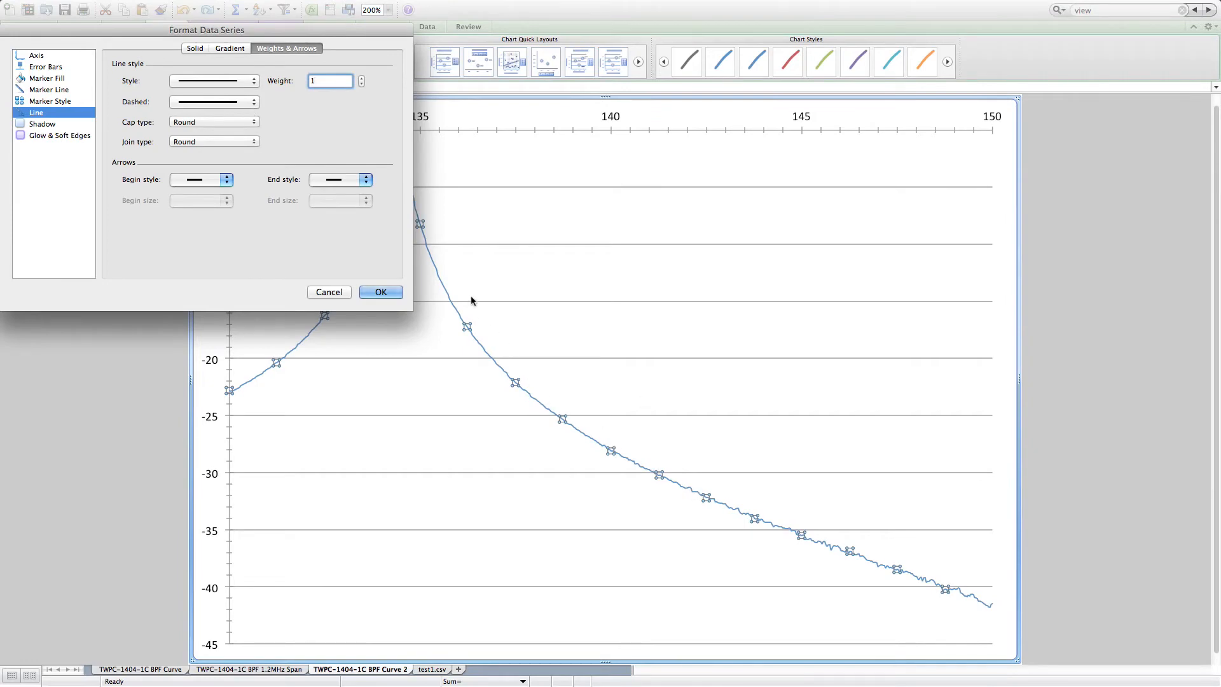
pyautogui.click(393, 296)
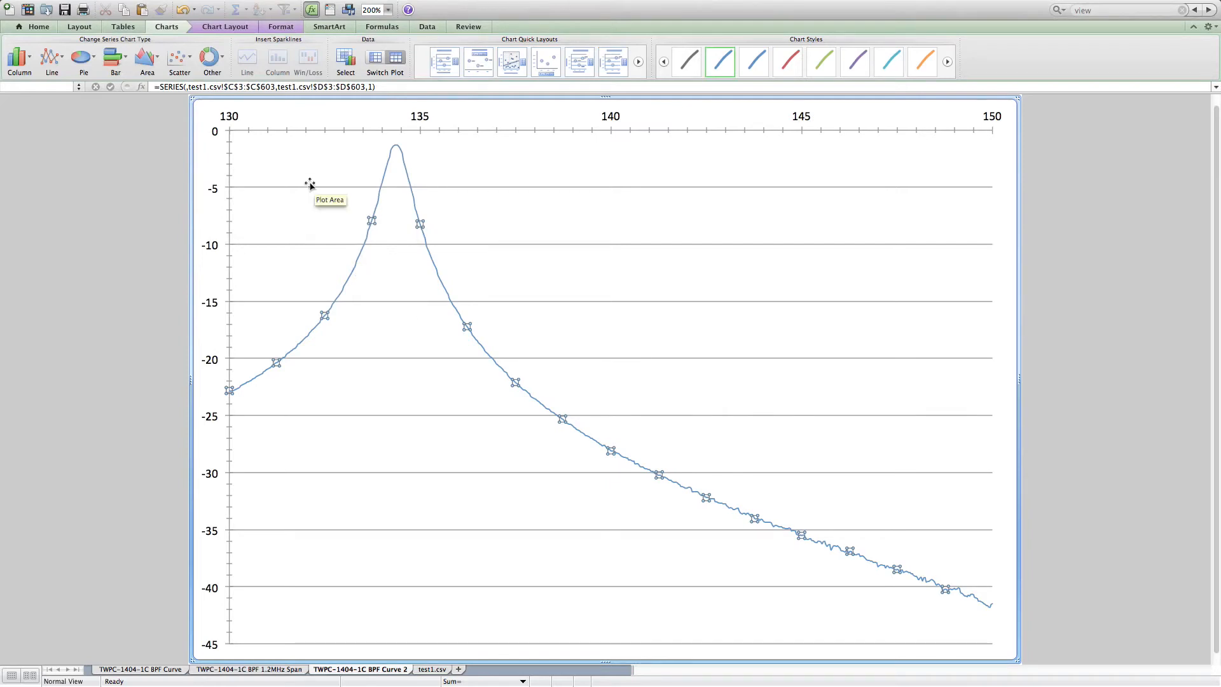
# Show both major and minor gridlines on the chart, horizontally and vertically
pyautogui.click(206, 28)
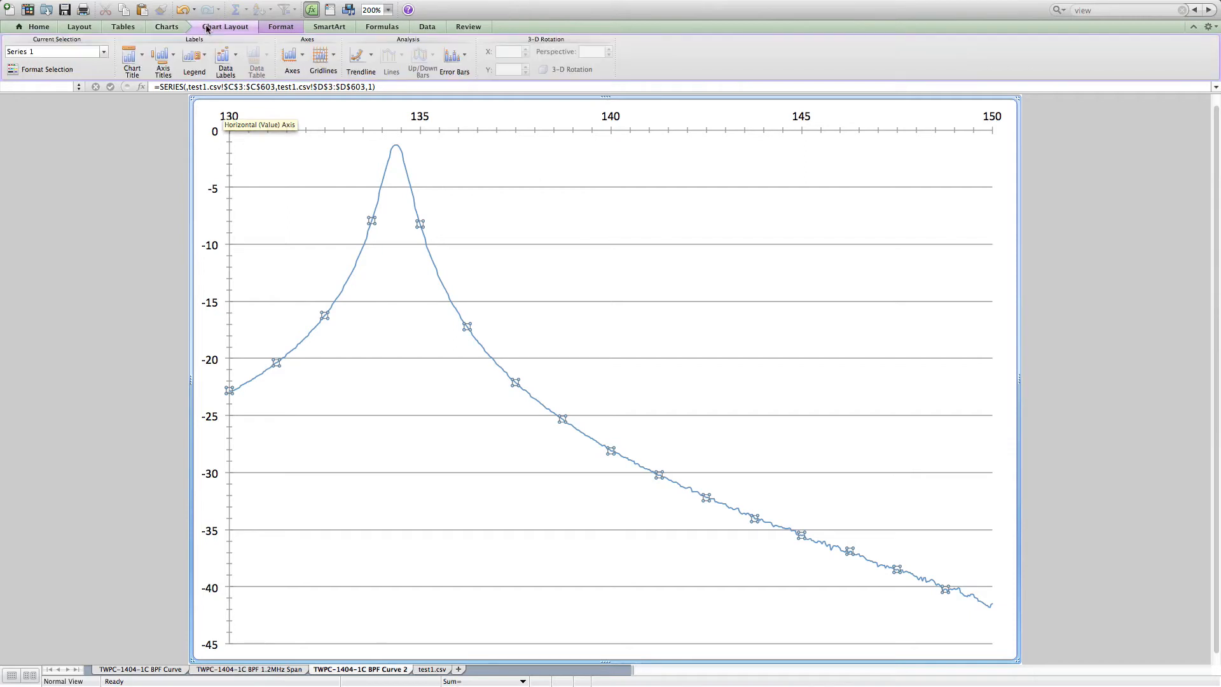
pyautogui.click(319, 62)
pyautogui.moveTo(329, 77)
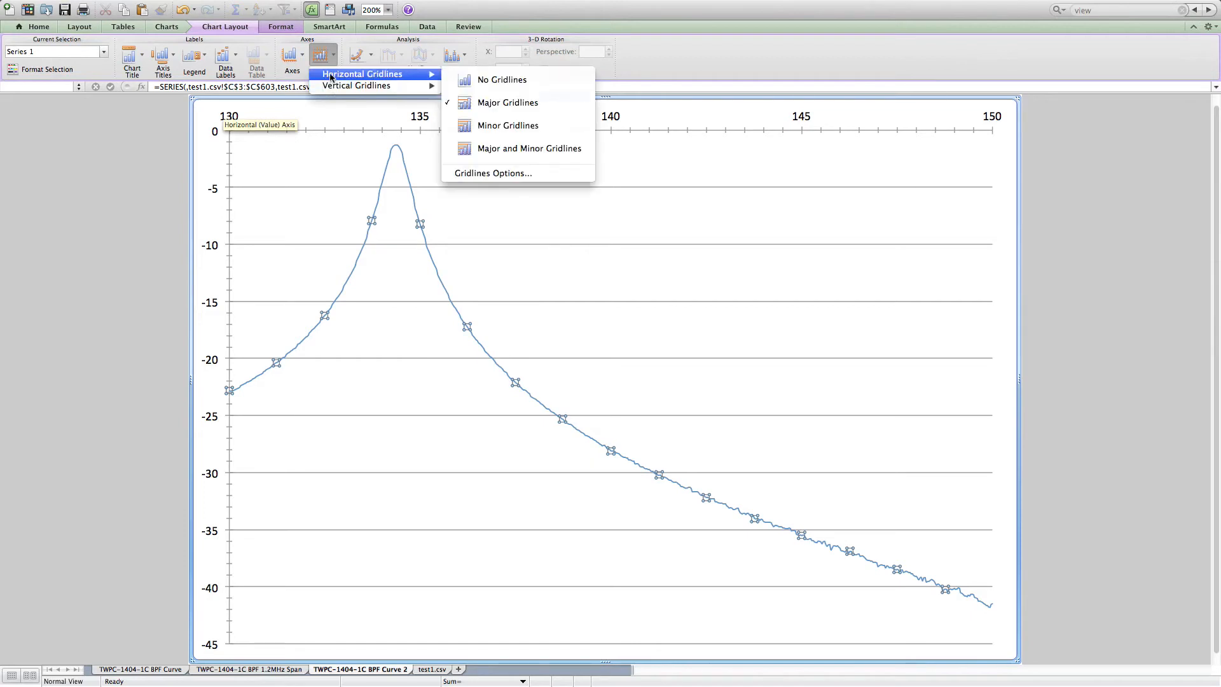
pyautogui.click(497, 149)
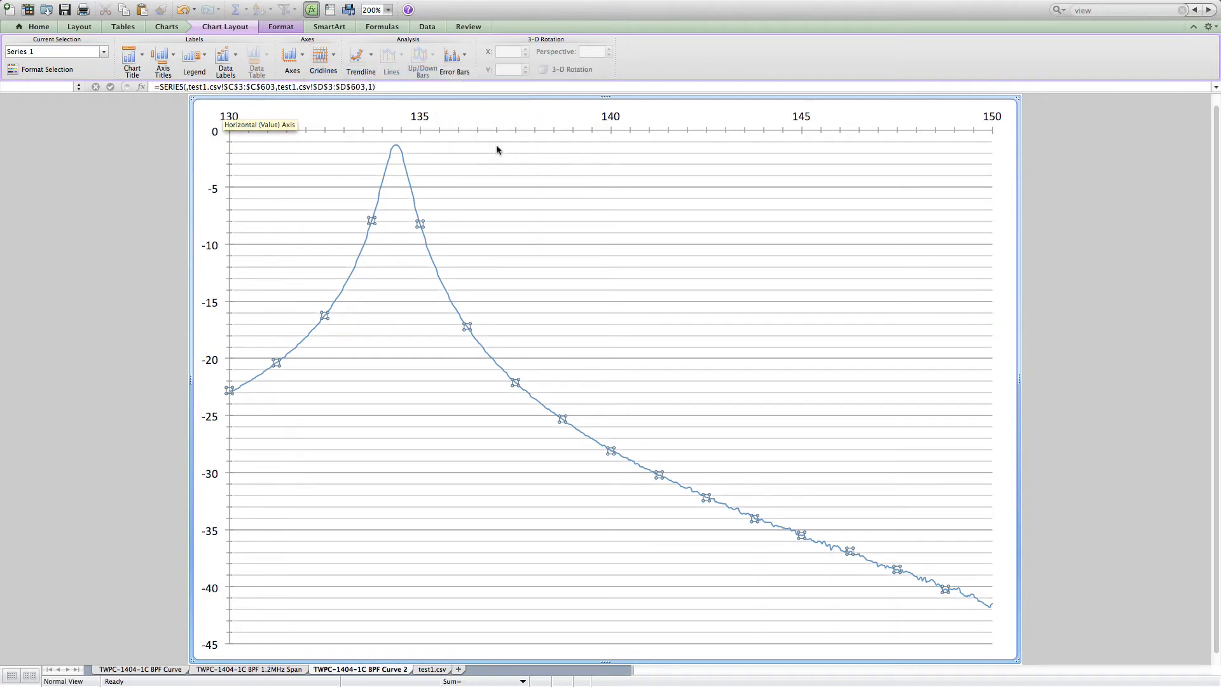
pyautogui.click(322, 57)
pyautogui.moveTo(335, 87)
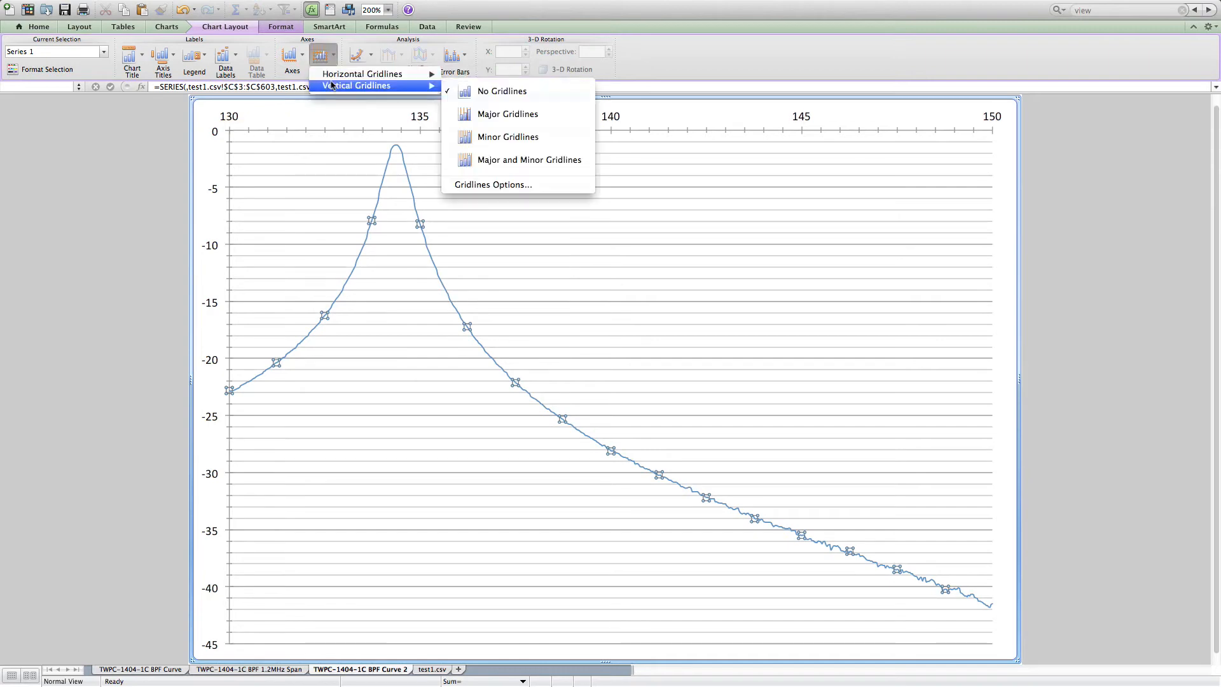
pyautogui.click(491, 161)
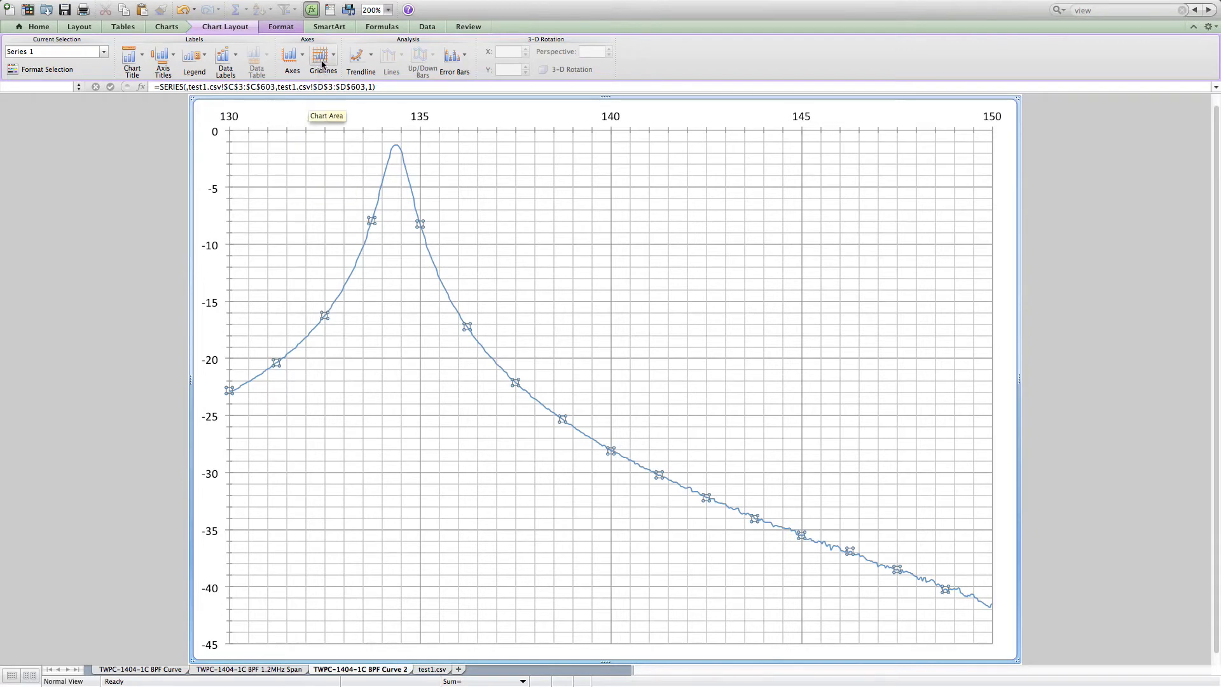
# Set the line weight of the chart's horizontal major gridlines to 1.25 pt
pyautogui.doubleClick(243, 247)
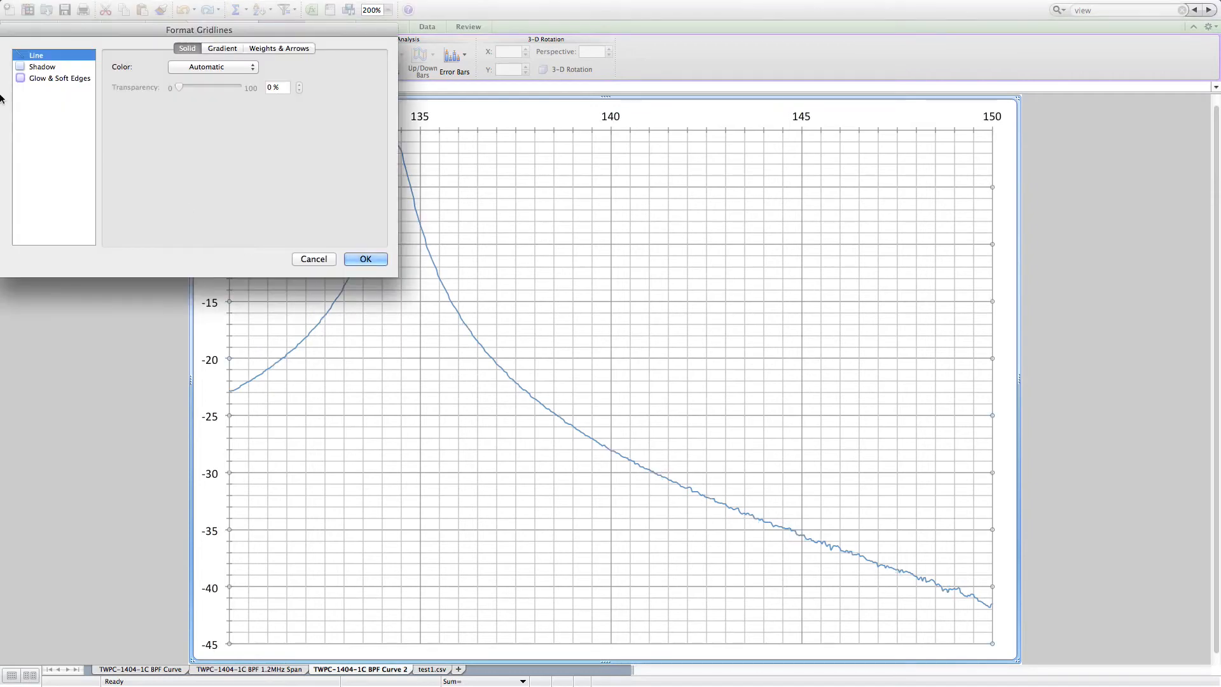
pyautogui.click(280, 49)
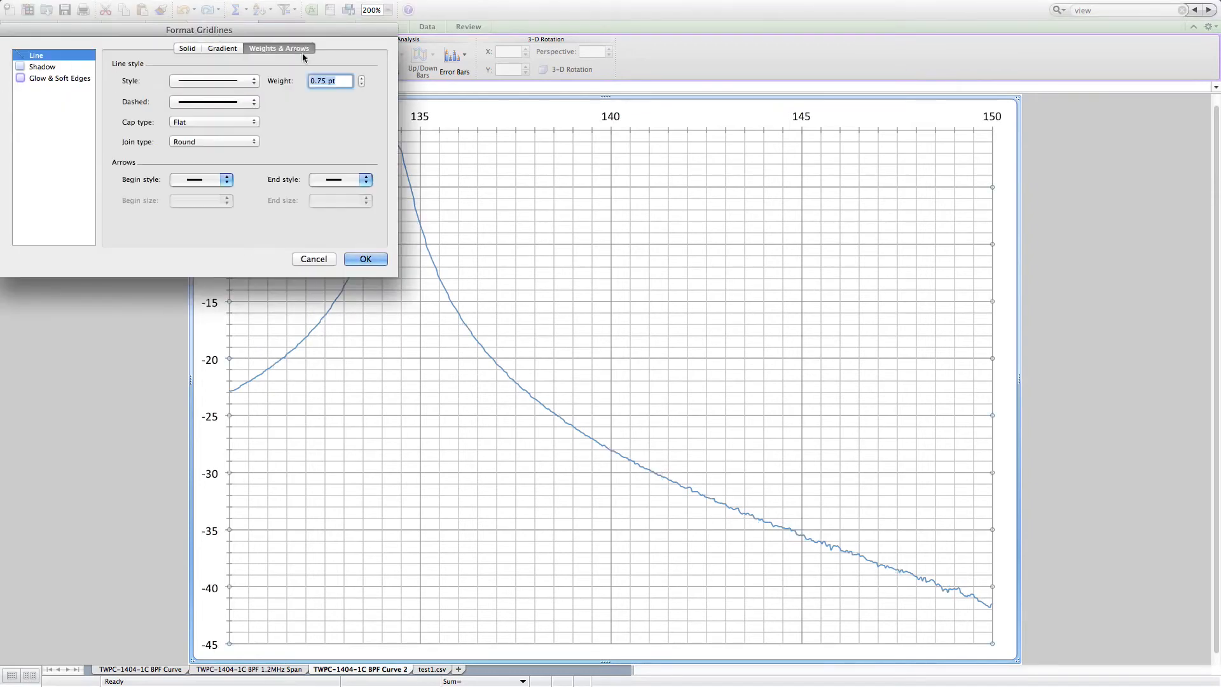
pyautogui.click(362, 79)
pyautogui.click(361, 79)
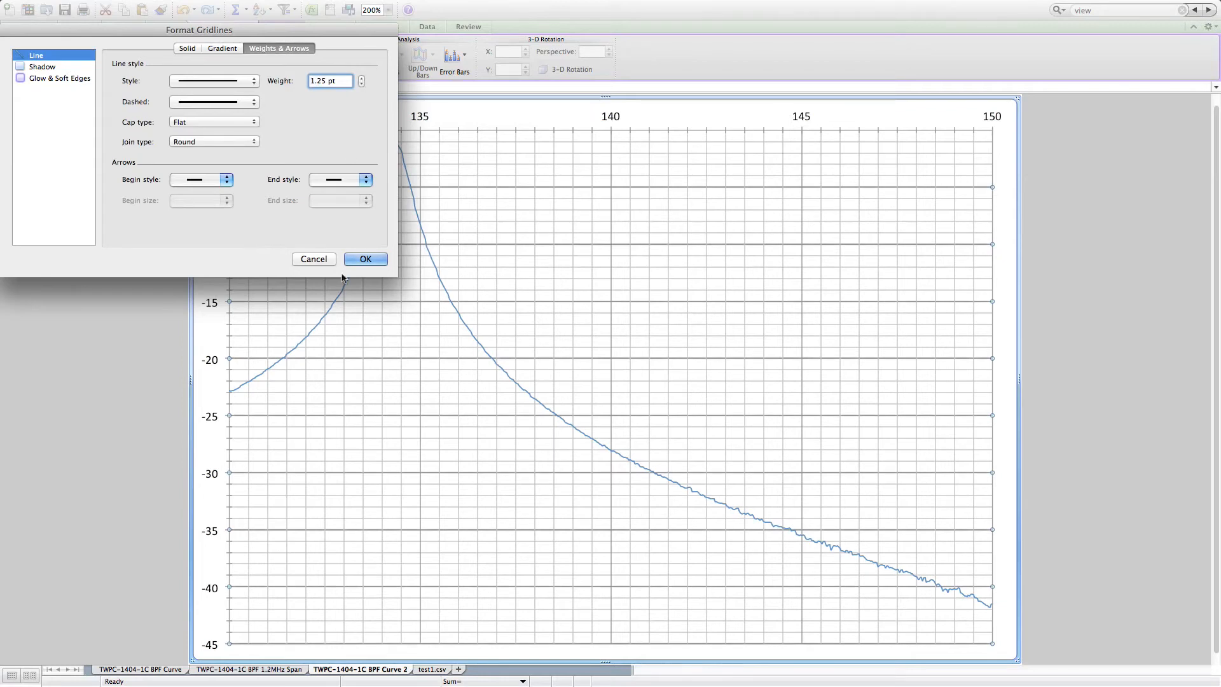
pyautogui.click(361, 259)
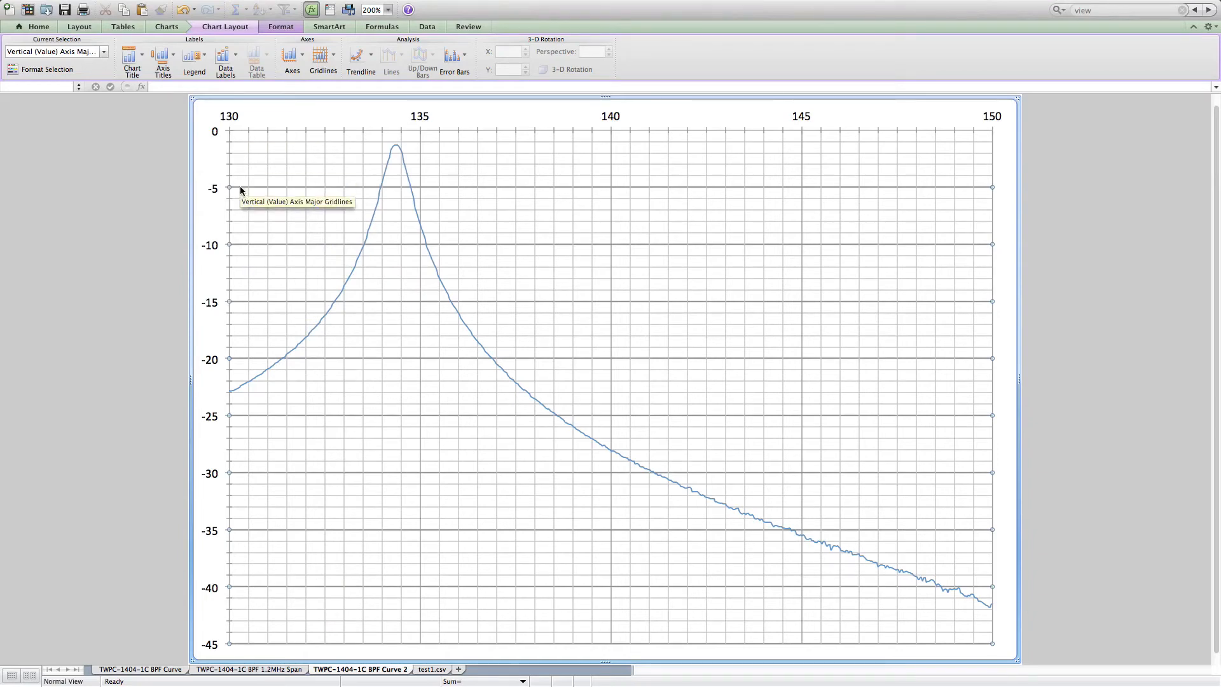
# Thicken the chart's vertical major gridlines to match the horizontal major gridlines
pyautogui.doubleClick(420, 149)
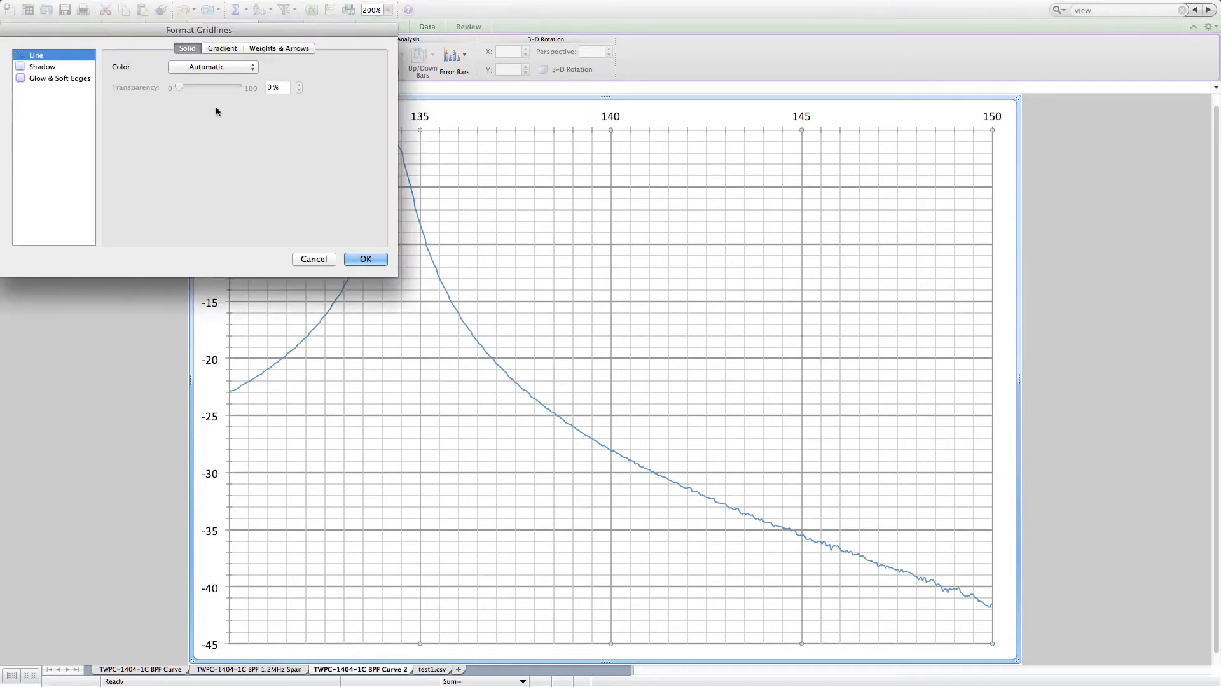
pyautogui.click(278, 50)
pyautogui.click(362, 78)
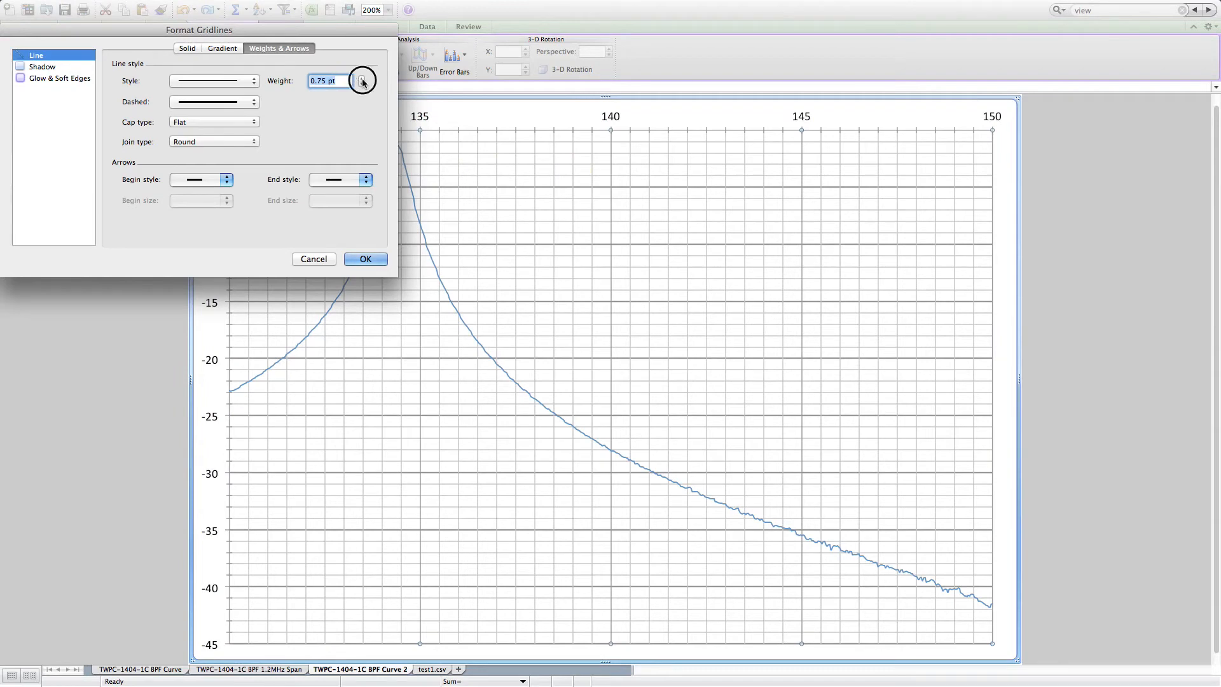
pyautogui.click(362, 79)
pyautogui.click(365, 259)
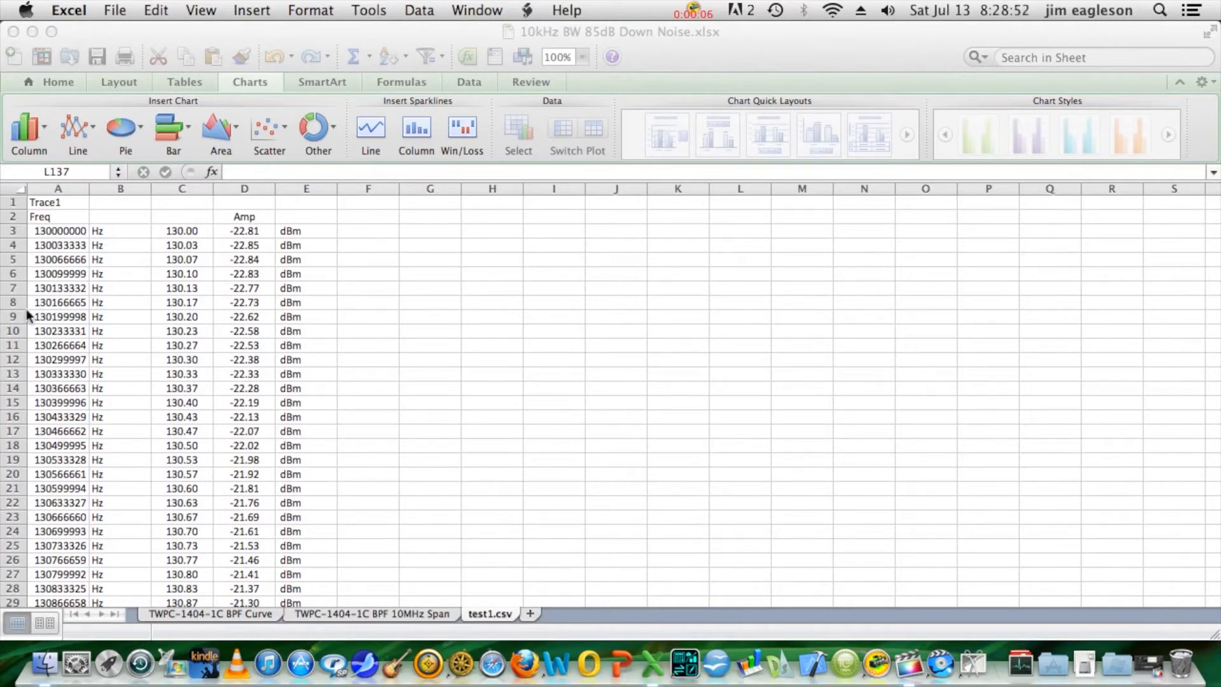
pyautogui.click(237, 239)
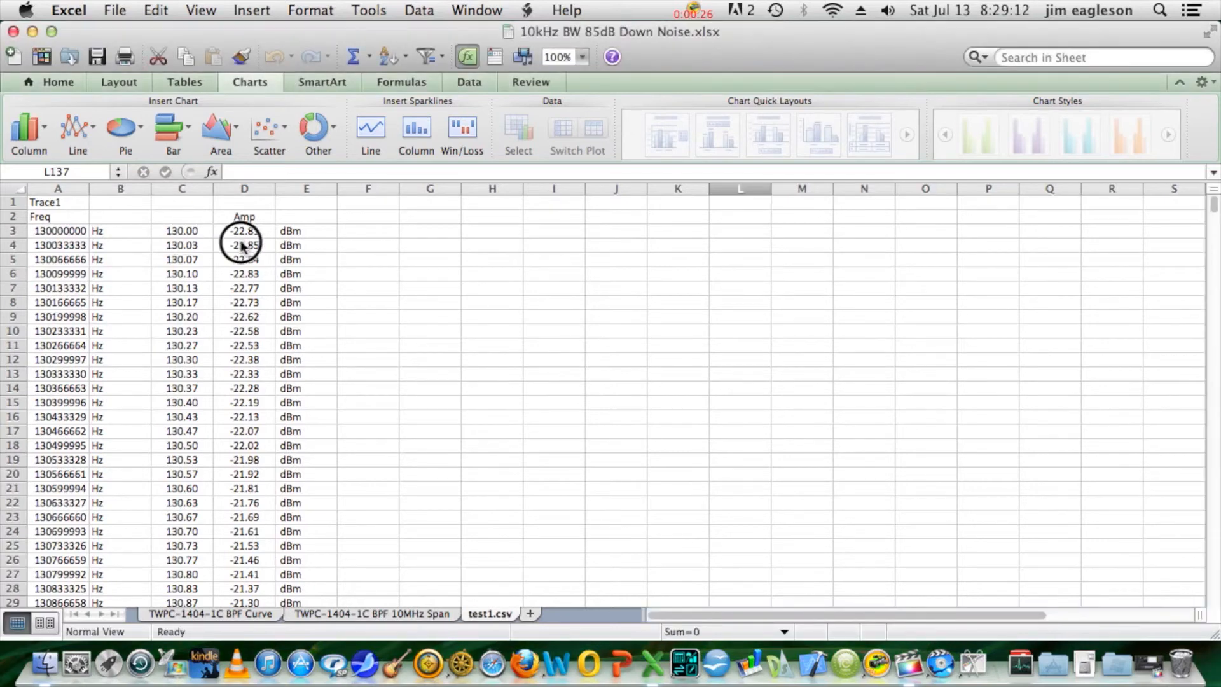
pyautogui.click(195, 231)
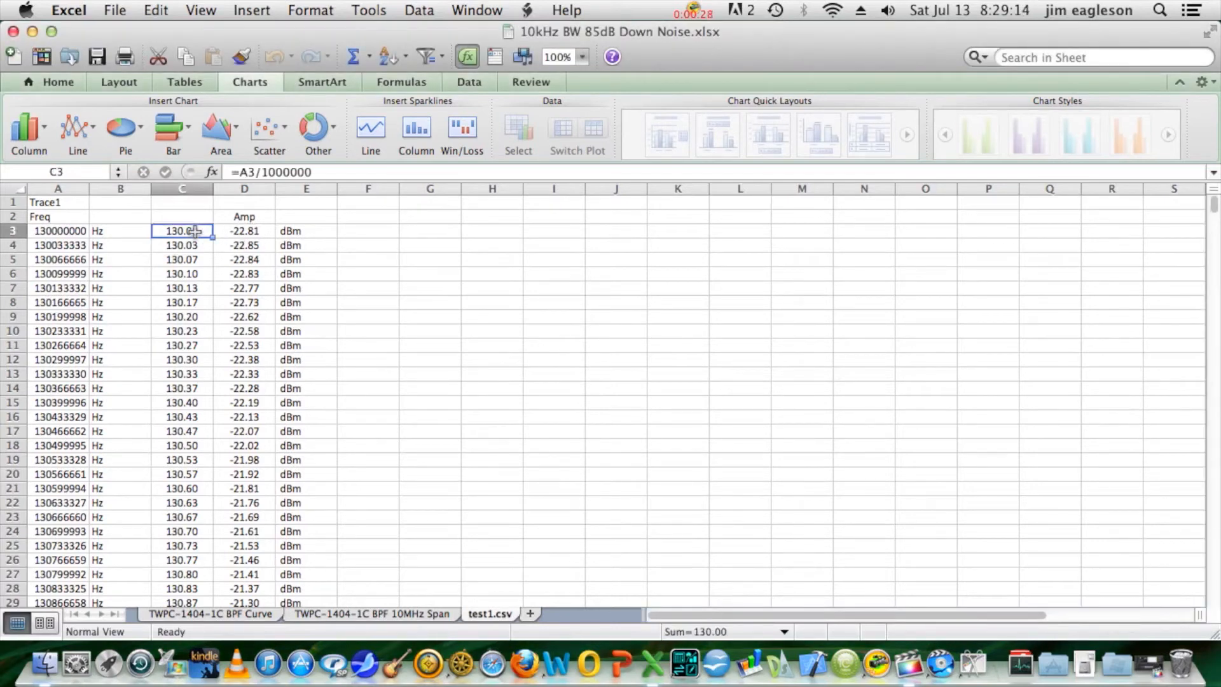
pyautogui.doubleClick(191, 231)
pyautogui.press('BackSpace')
pyautogui.press('BackSpace')
pyautogui.press('BackSpace')
pyautogui.write('+')
pyautogui.click(491, 301)
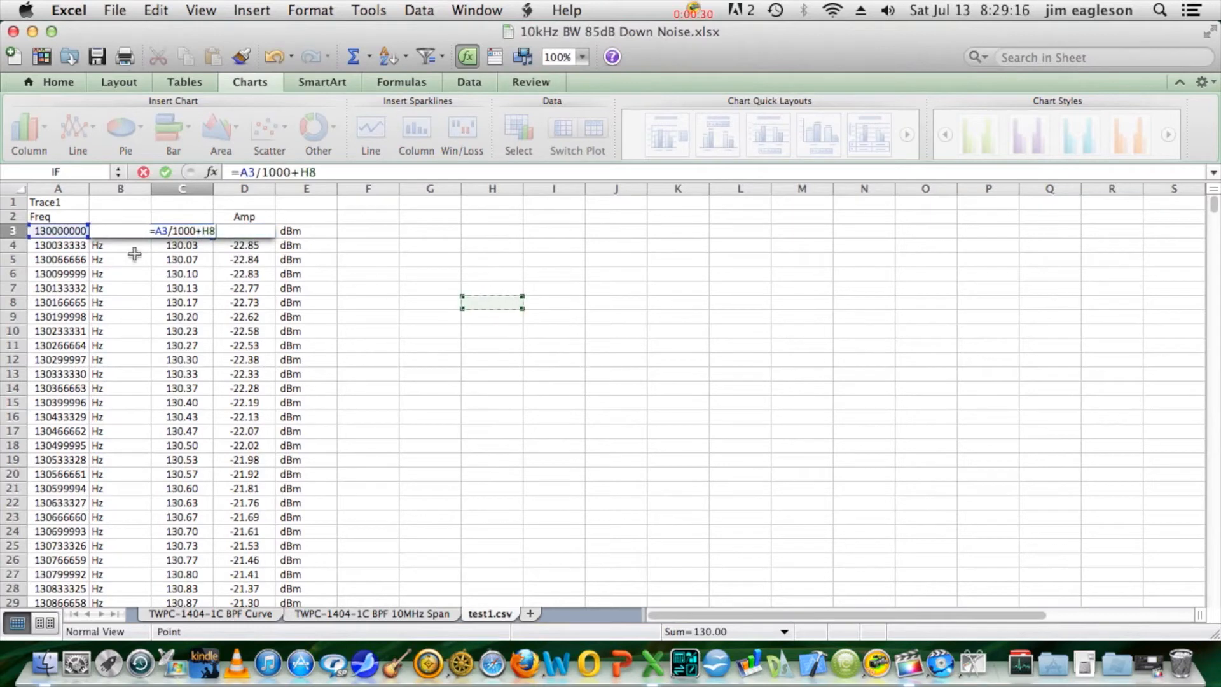
pyautogui.click(428, 260)
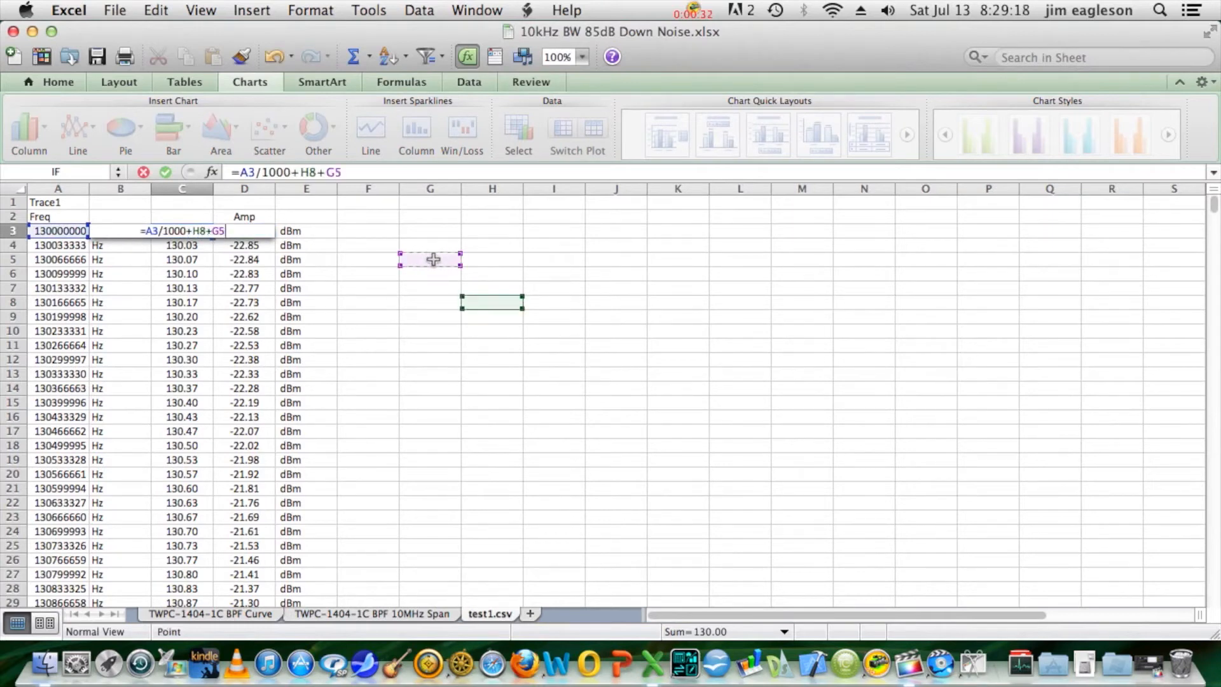
pyautogui.press('Escape')
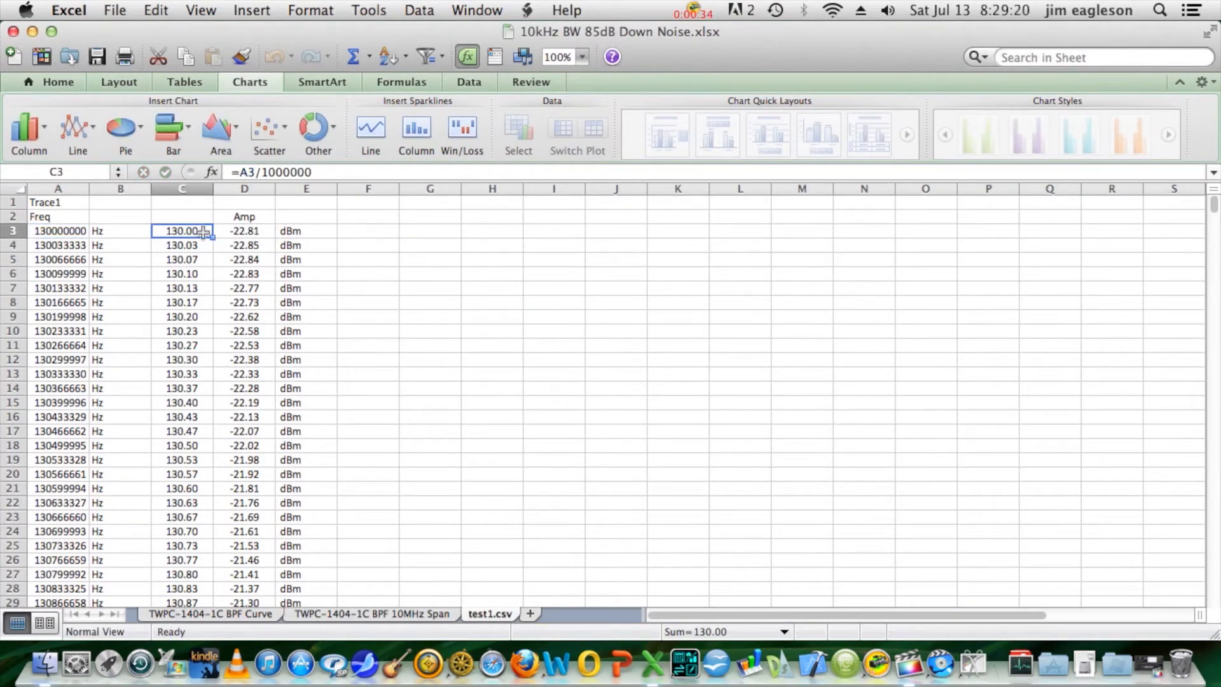
# Insert a Smooth Lined Scatter chart of the frequency and amplitude data in C3:D243
pyautogui.moveTo(169, 231); pyautogui.dragTo(268, 319)
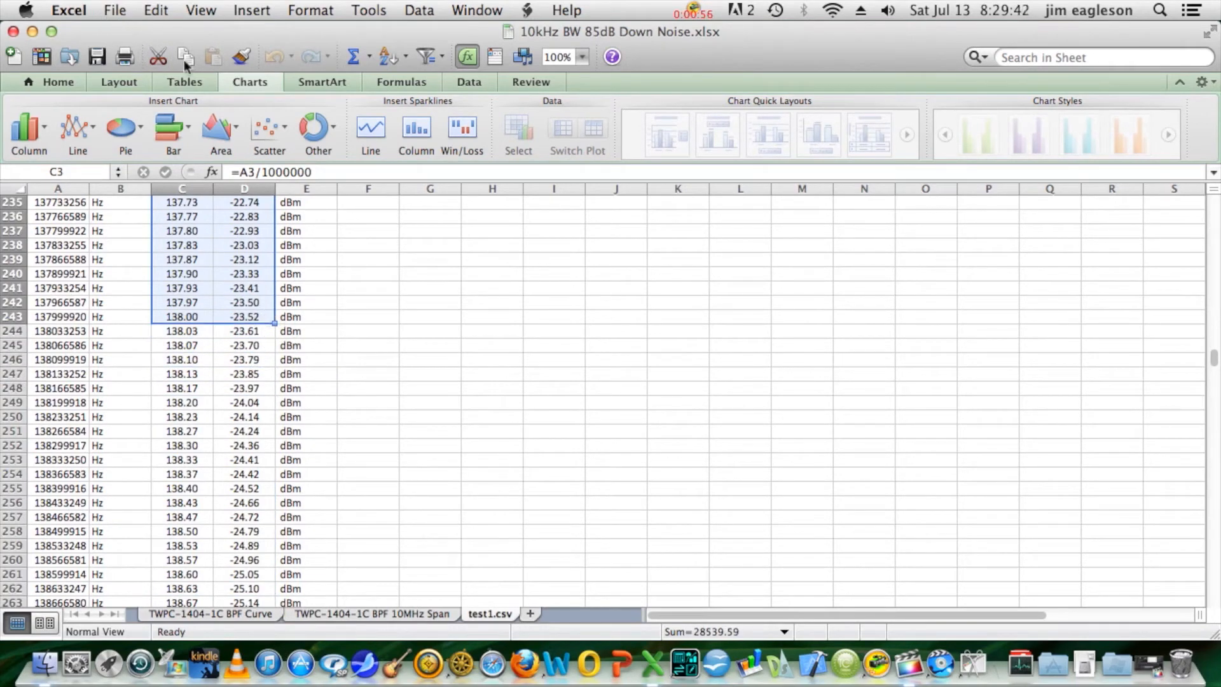
pyautogui.click(270, 130)
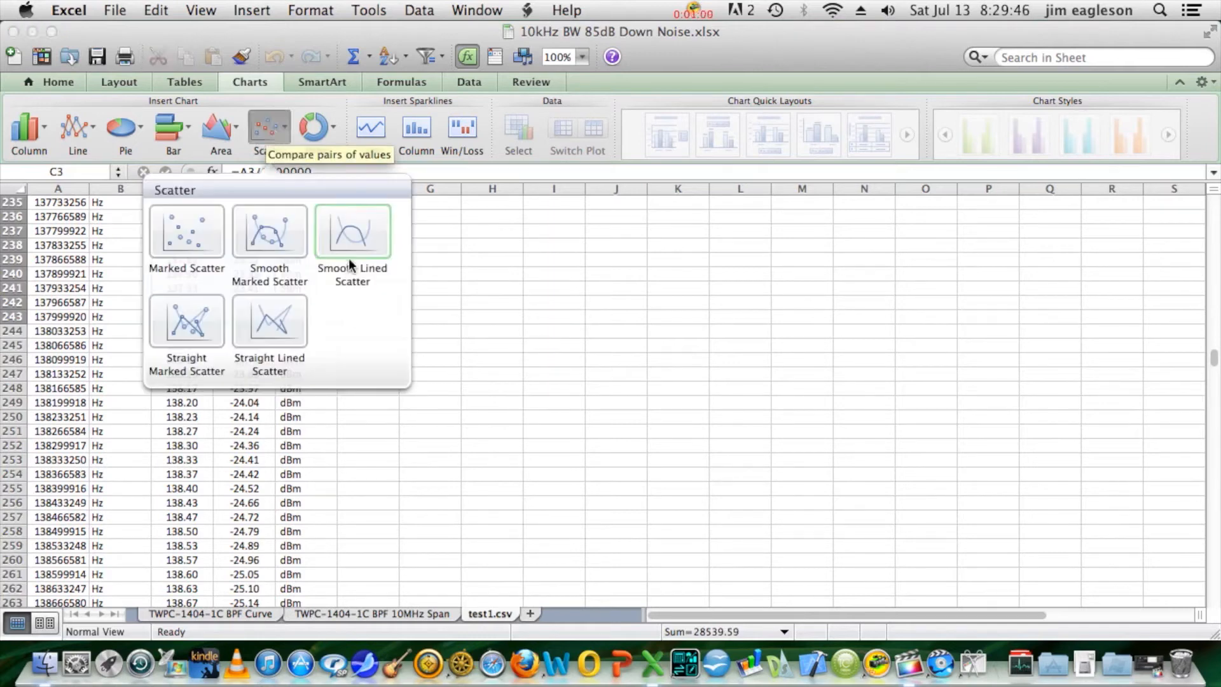
pyautogui.click(351, 238)
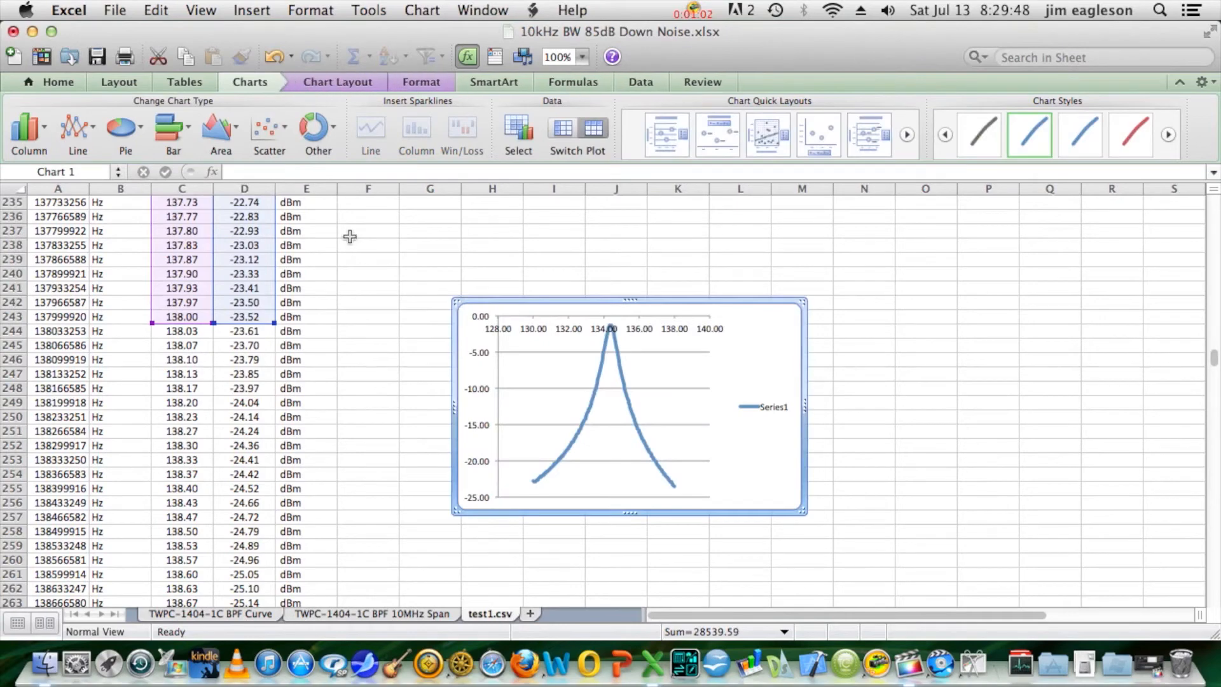
# Scale the chart's horizontal axis from 130 to 138 with a major unit of 0.5 and a fixed minor unit of 0.1
pyautogui.click(570, 325)
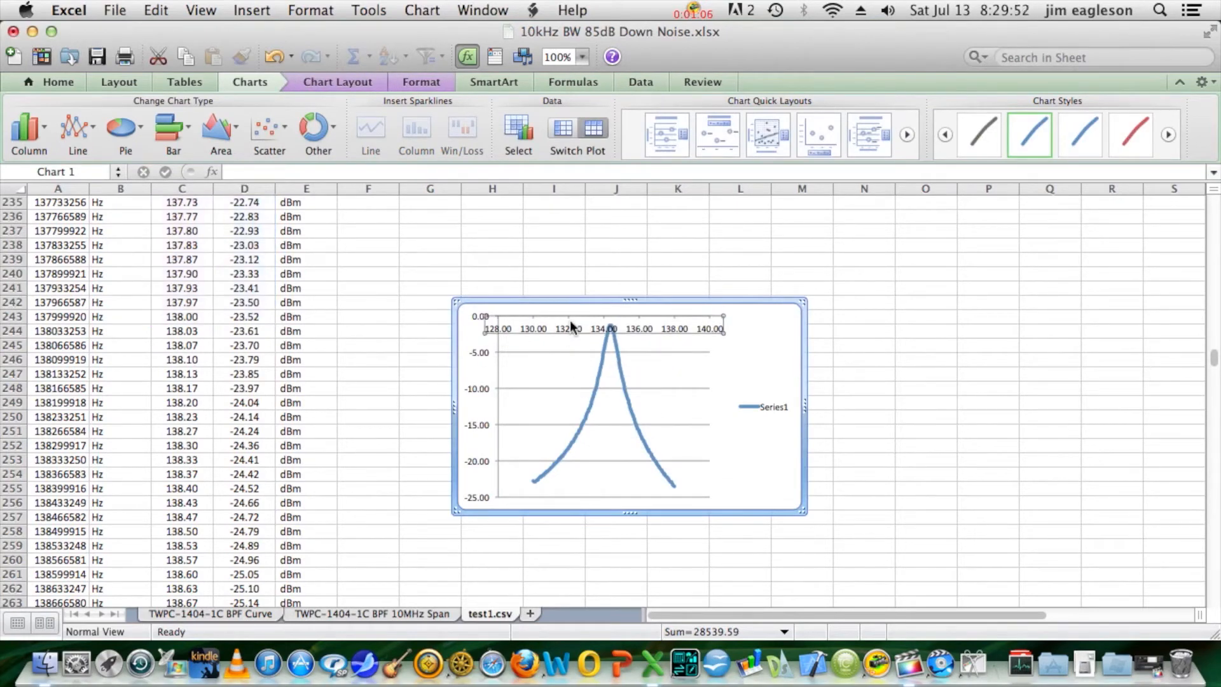
pyautogui.doubleClick(571, 321)
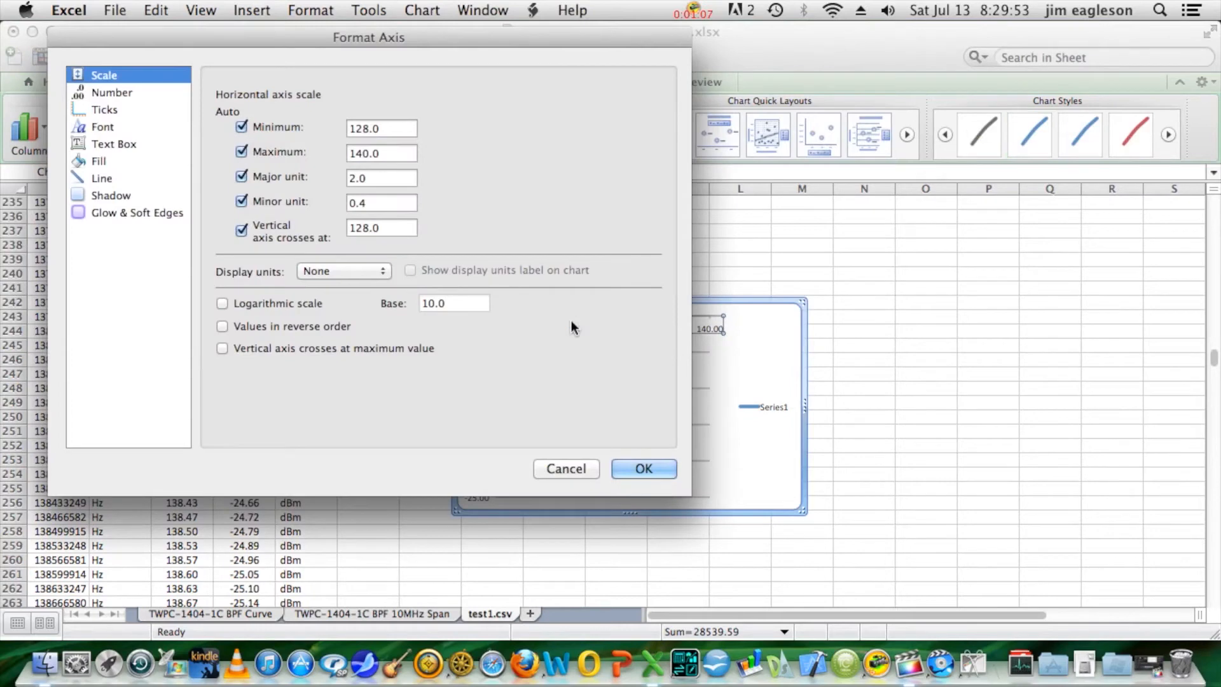
pyautogui.doubleClick(360, 129)
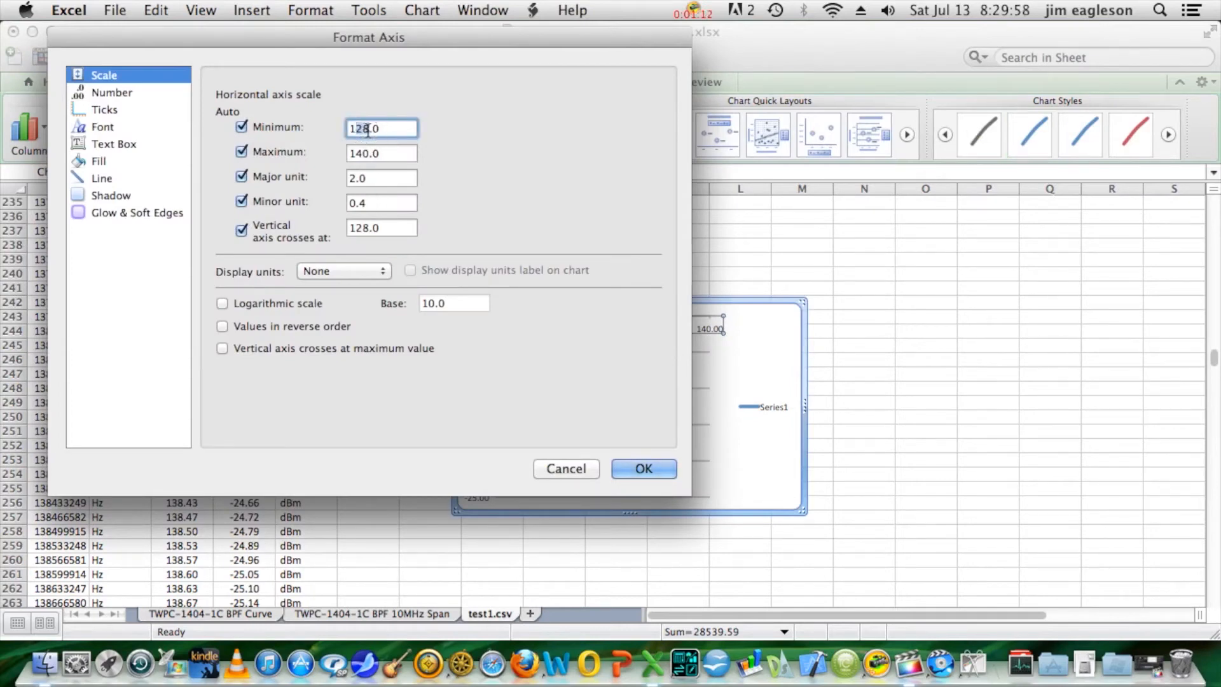
pyautogui.write('130')
pyautogui.moveTo(357, 153)
pyautogui.mouseDown()
pyautogui.moveTo(383, 157)
pyautogui.moveTo(367, 155)
pyautogui.mouseUp()
pyautogui.write('38')
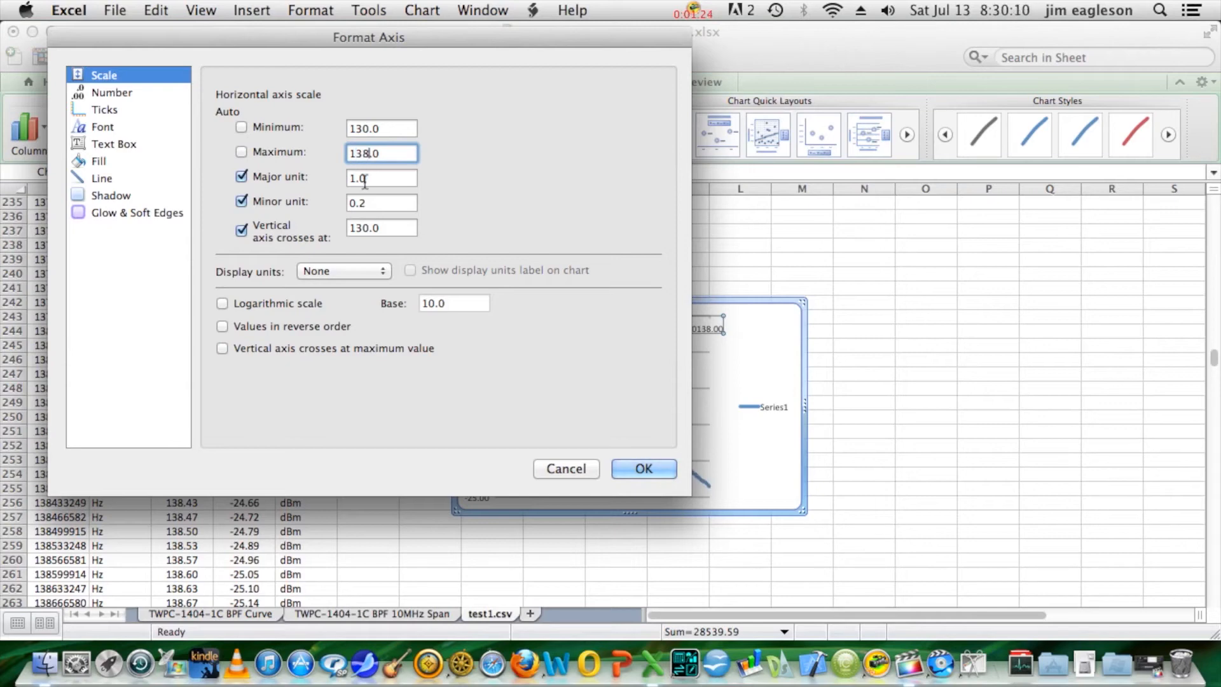
pyautogui.moveTo(364, 180); pyautogui.dragTo(346, 180)
pyautogui.write('.5')
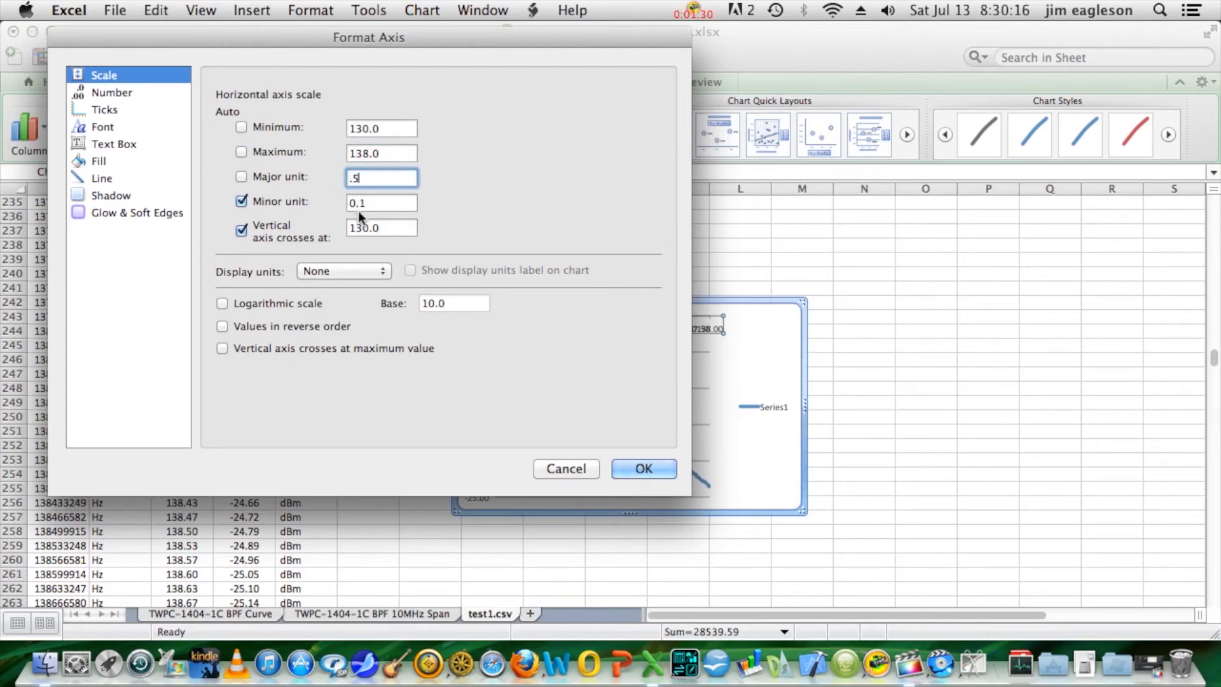
pyautogui.click(242, 202)
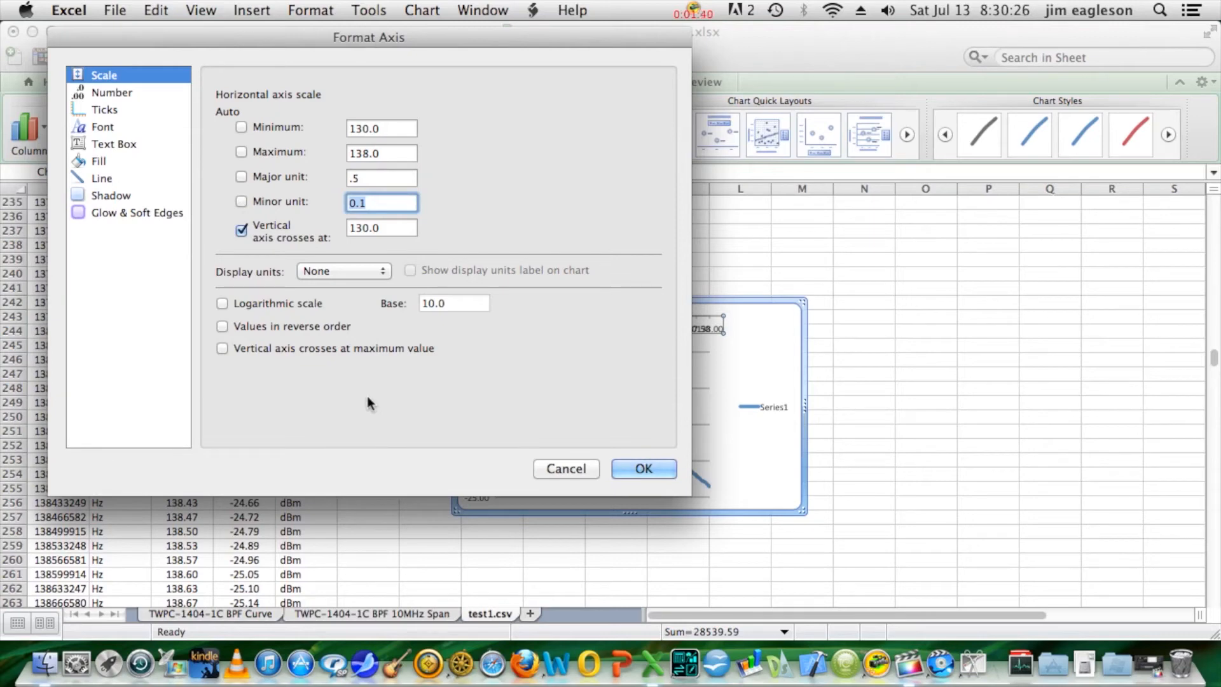
# Set the horizontal axis's major and minor tick marks to Cross and its axis labels to High
pyautogui.click(106, 110)
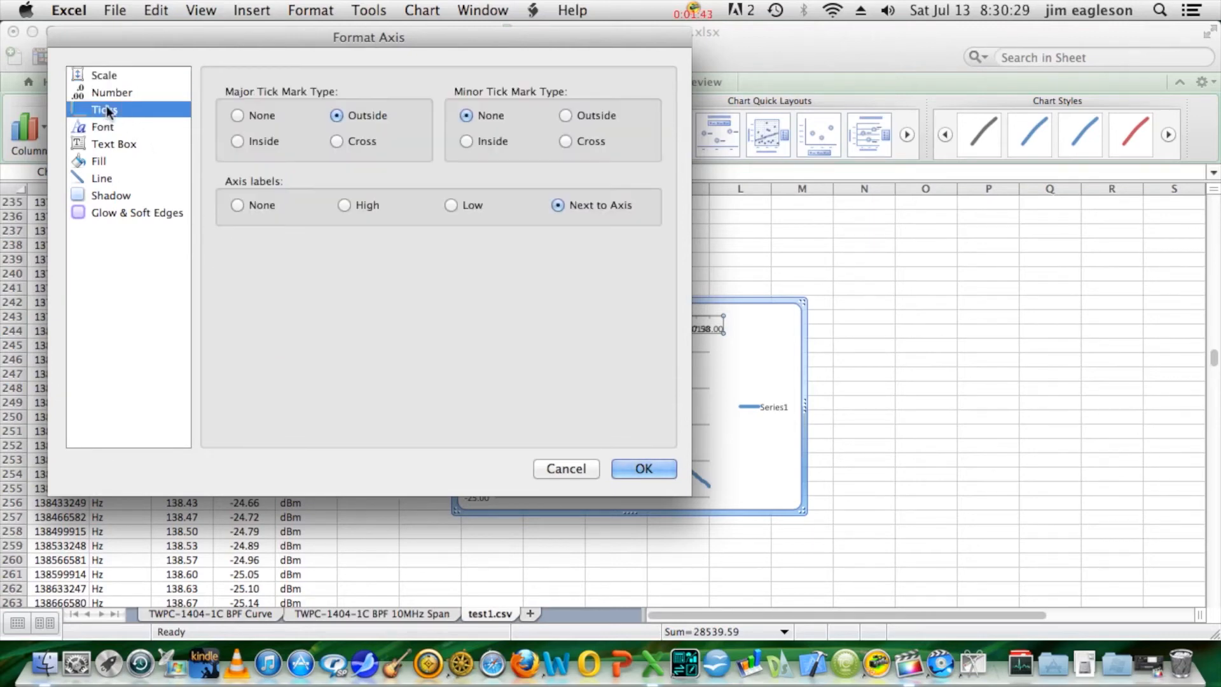
pyautogui.click(338, 141)
pyautogui.click(570, 143)
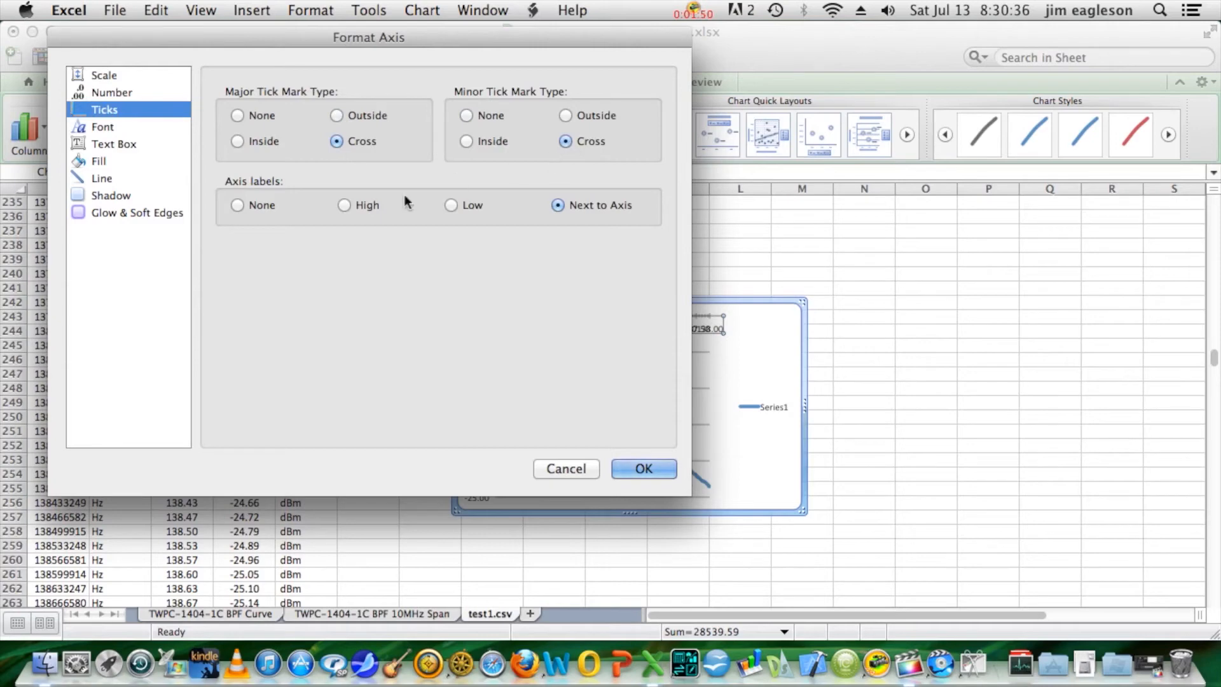
pyautogui.click(344, 204)
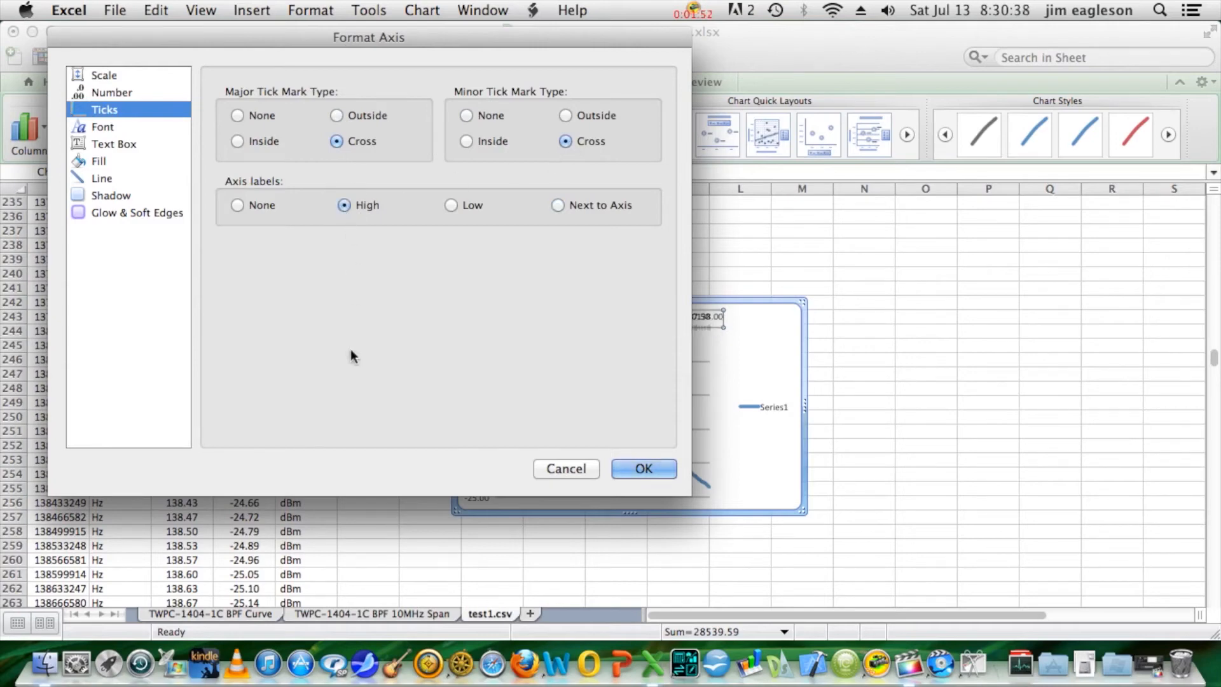
pyautogui.click(643, 469)
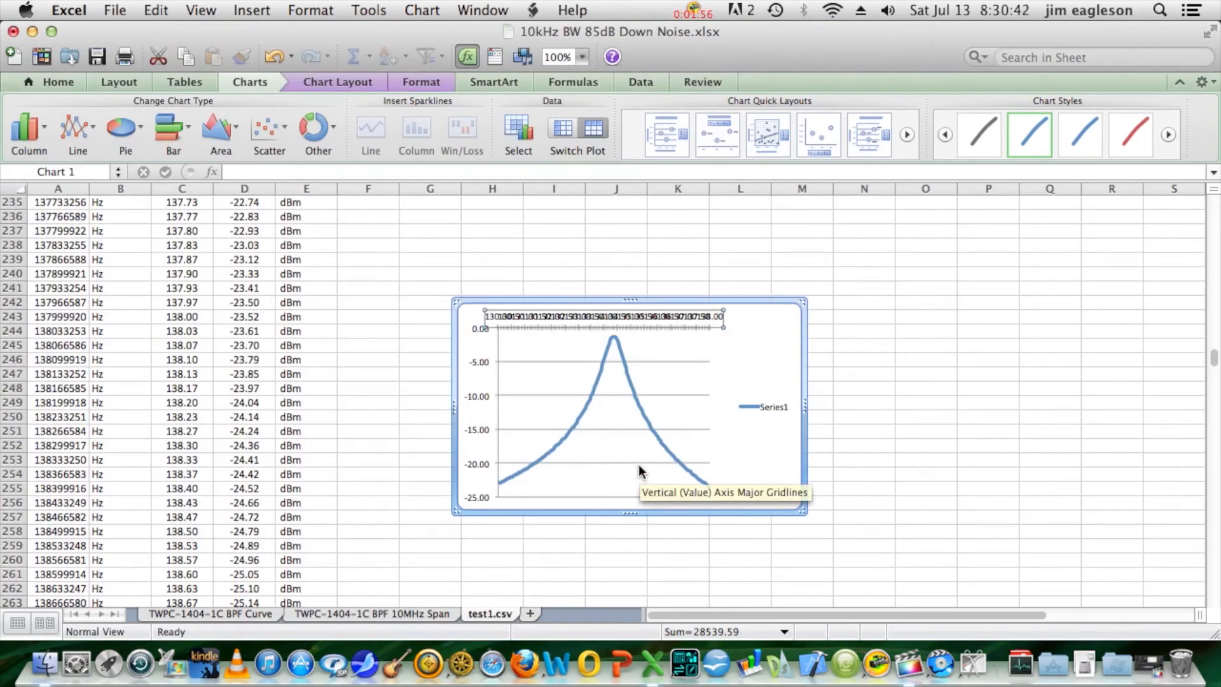
# Set the vertical axis's major and minor tick marks to Cross, and delete the chart's legend
pyautogui.doubleClick(481, 397)
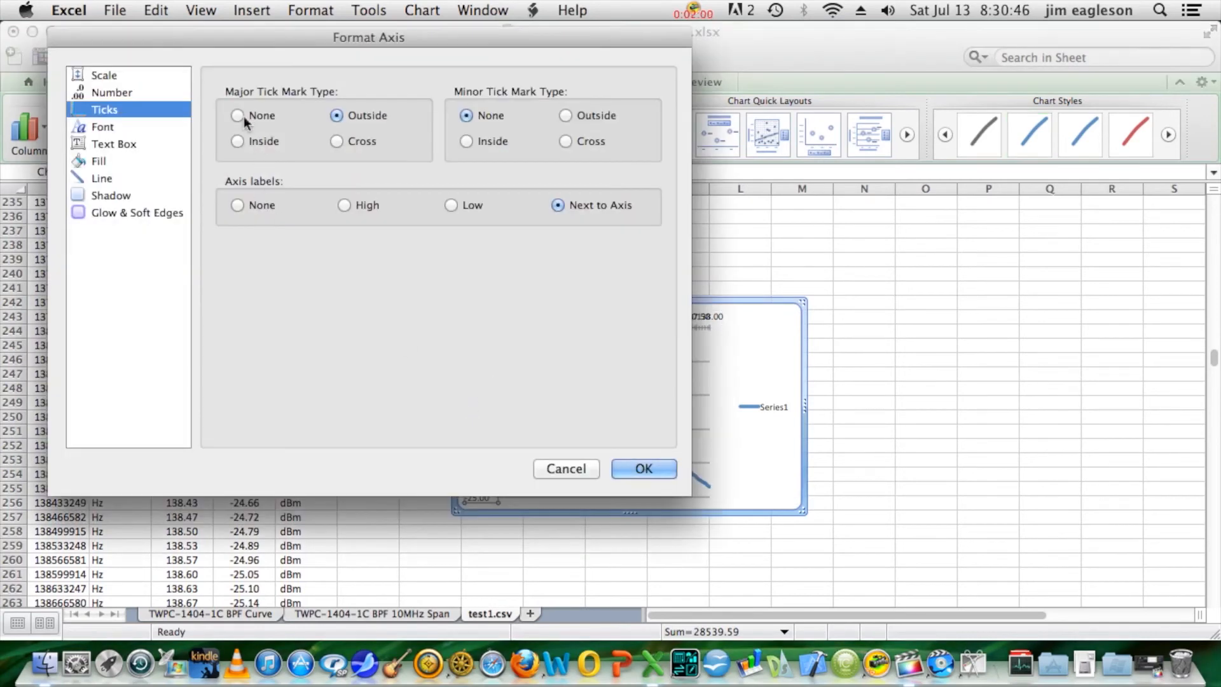
pyautogui.click(337, 141)
pyautogui.click(572, 145)
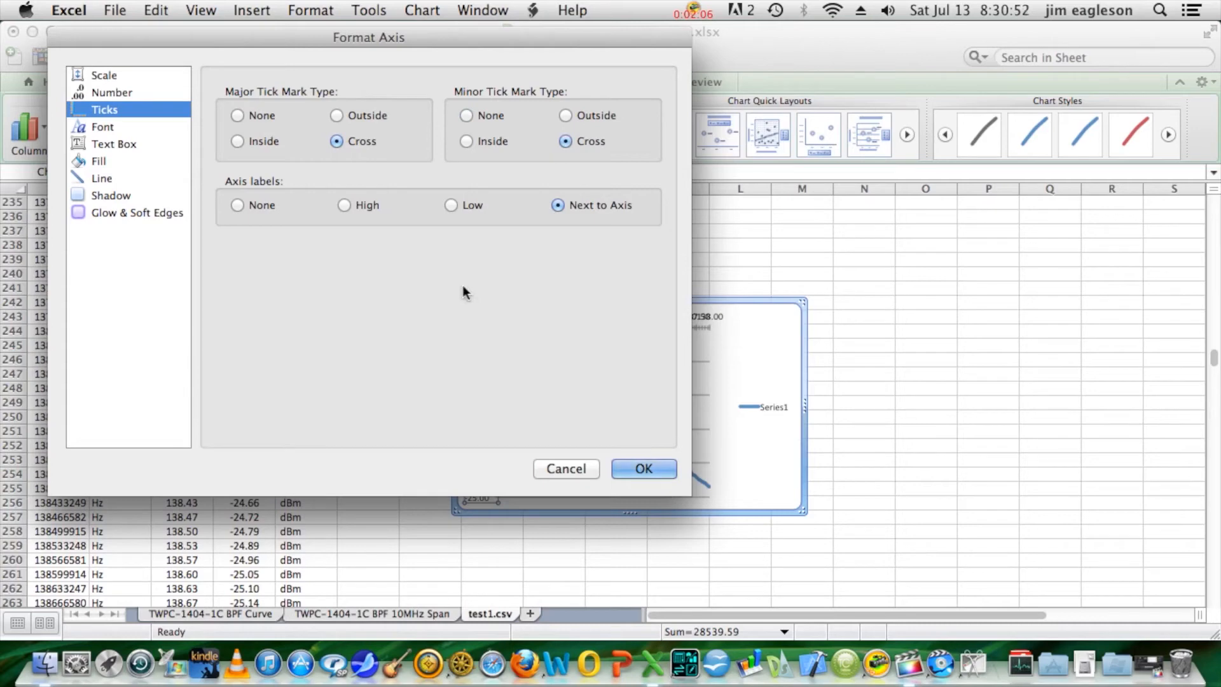
pyautogui.click(643, 469)
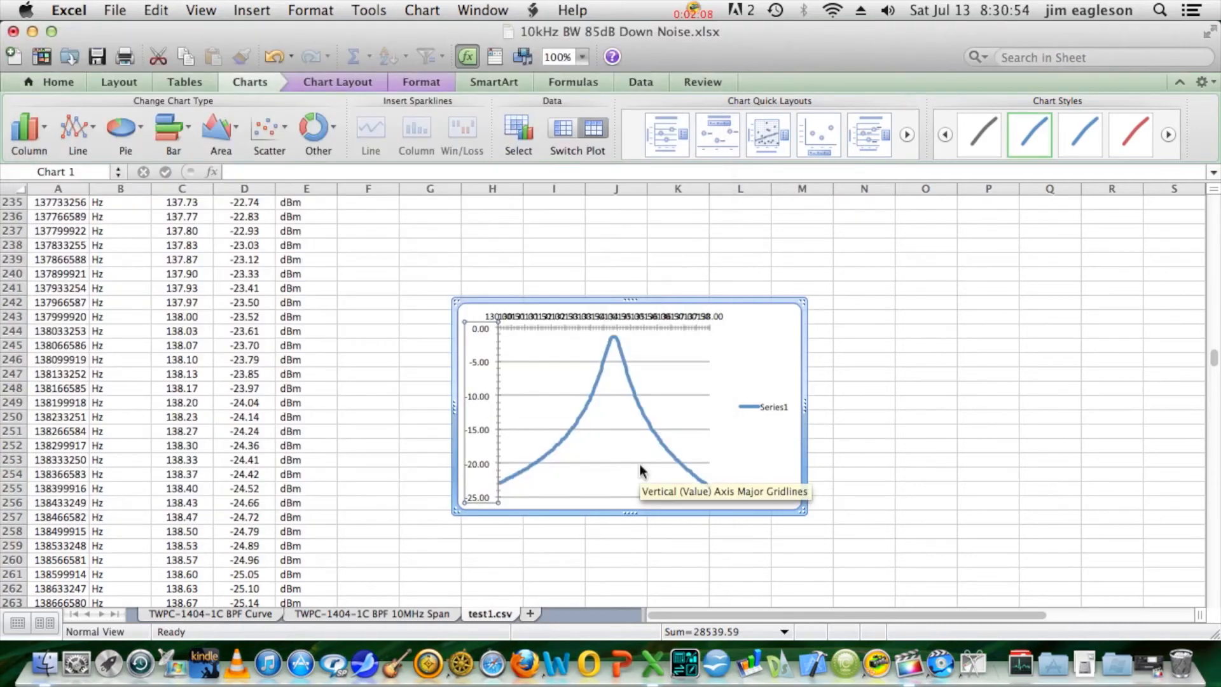
pyautogui.click(765, 410)
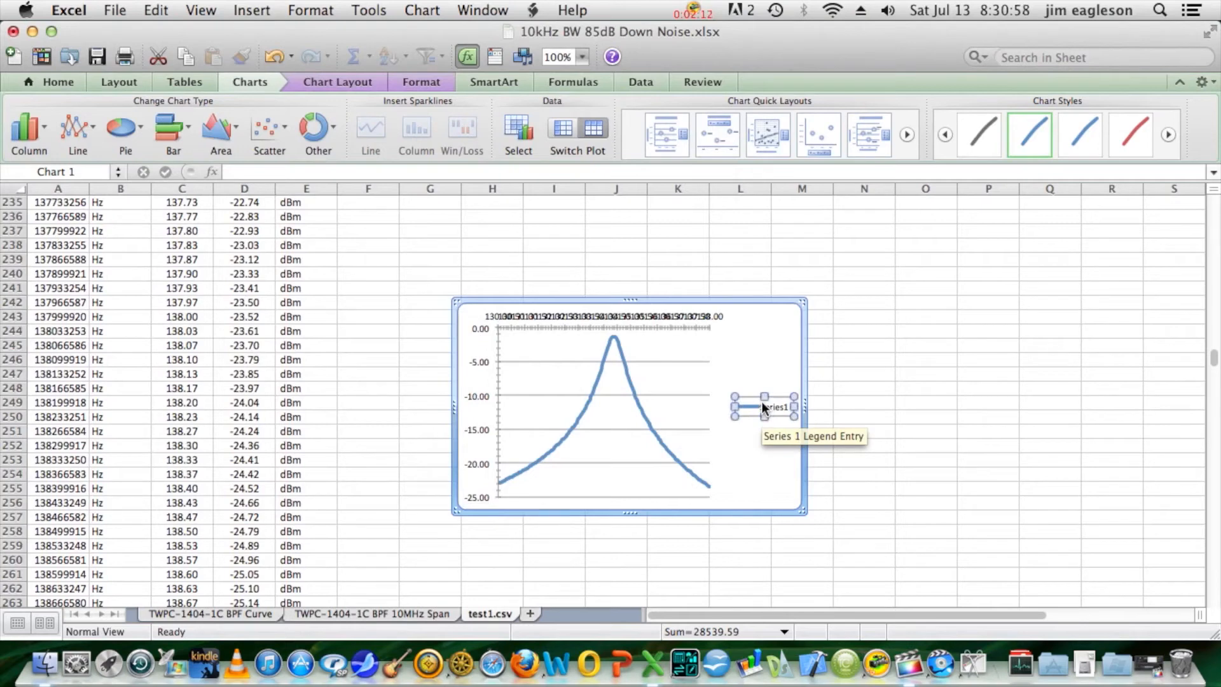
pyautogui.press('Delete')
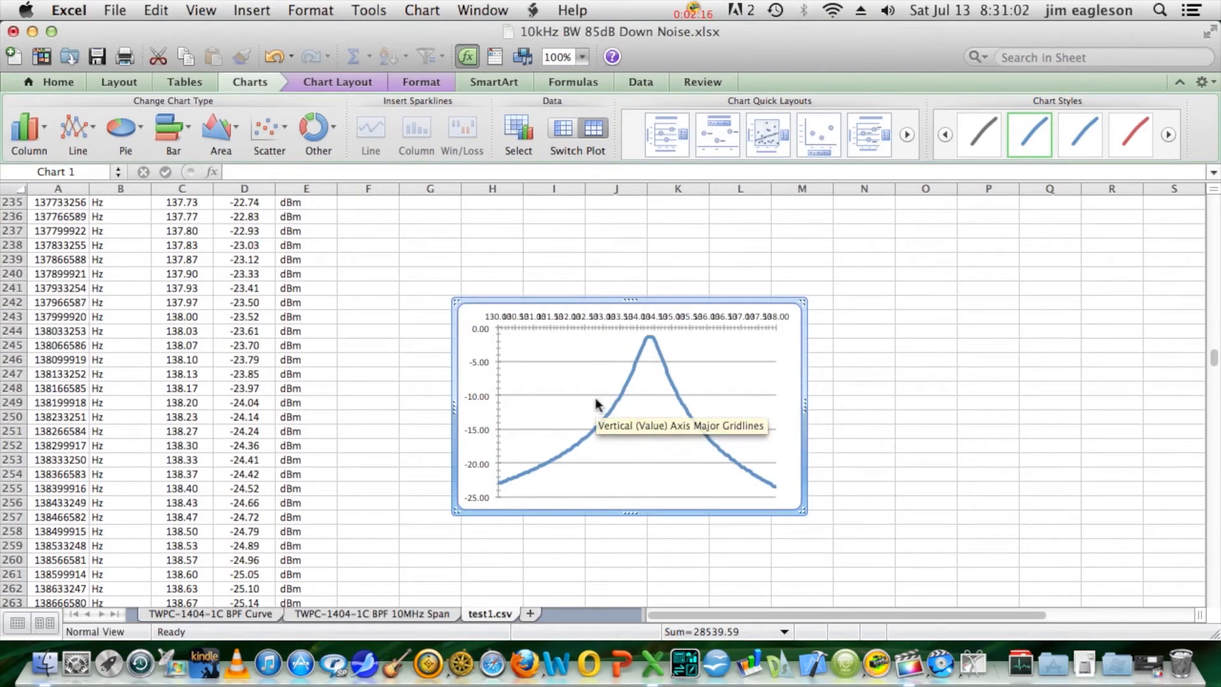
pyautogui.rightClick(586, 414)
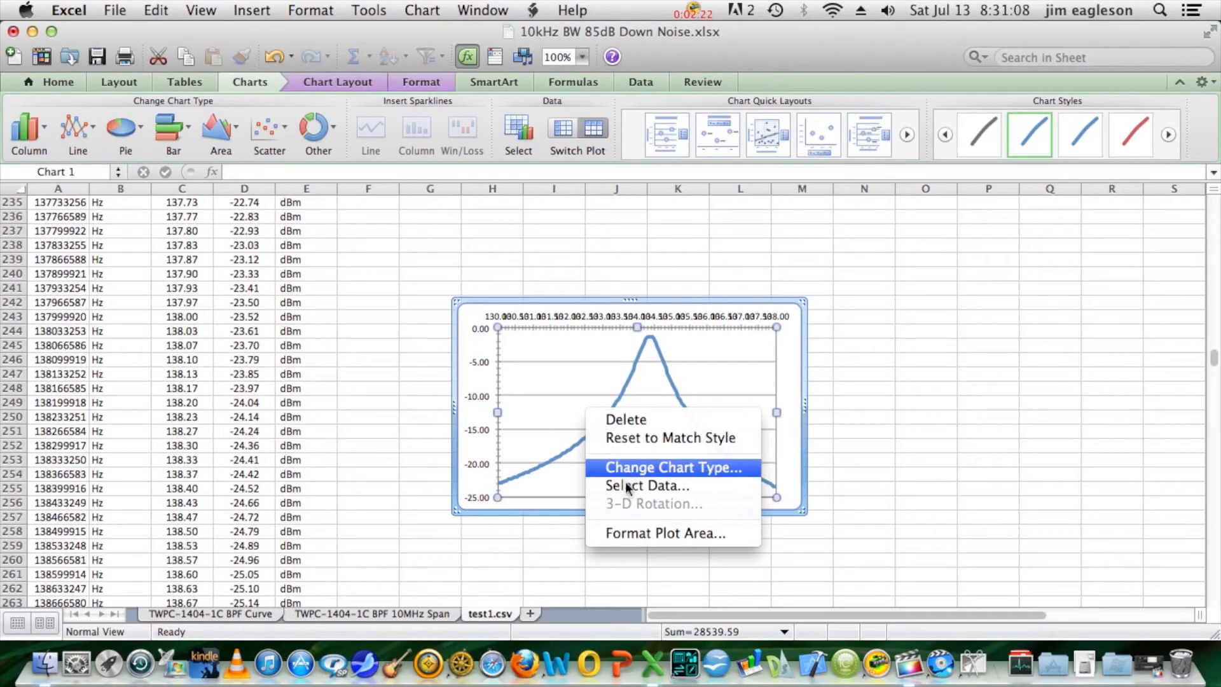
pyautogui.click(633, 529)
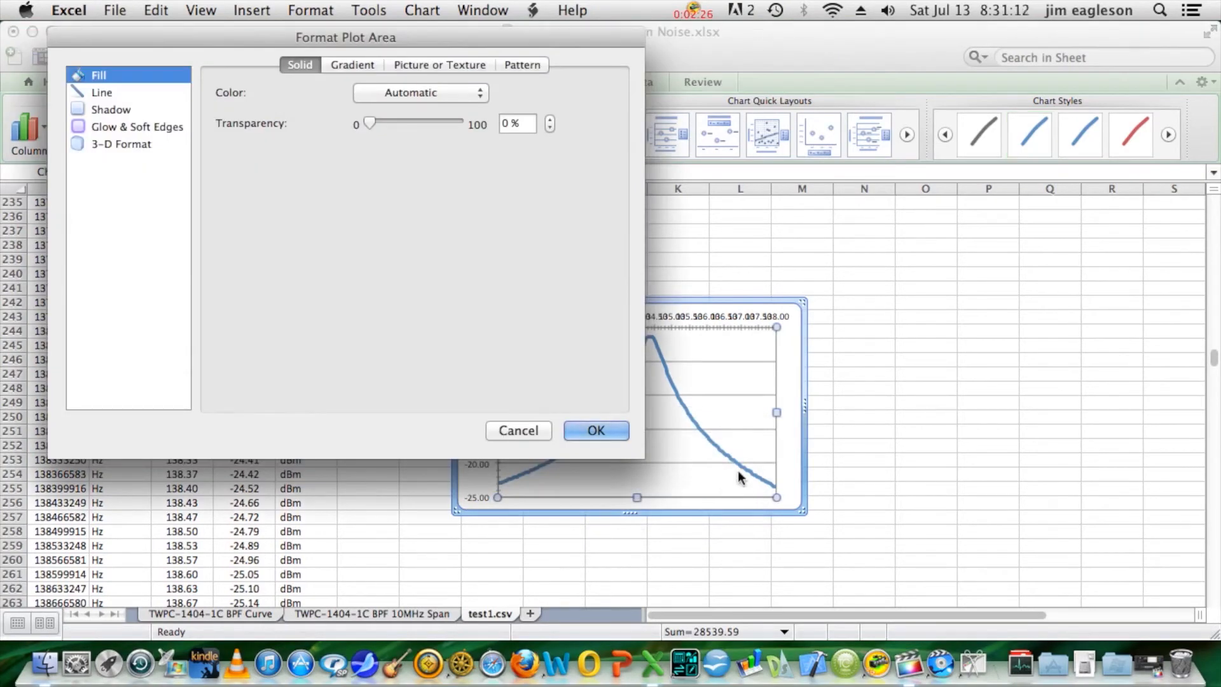
pyautogui.click(528, 428)
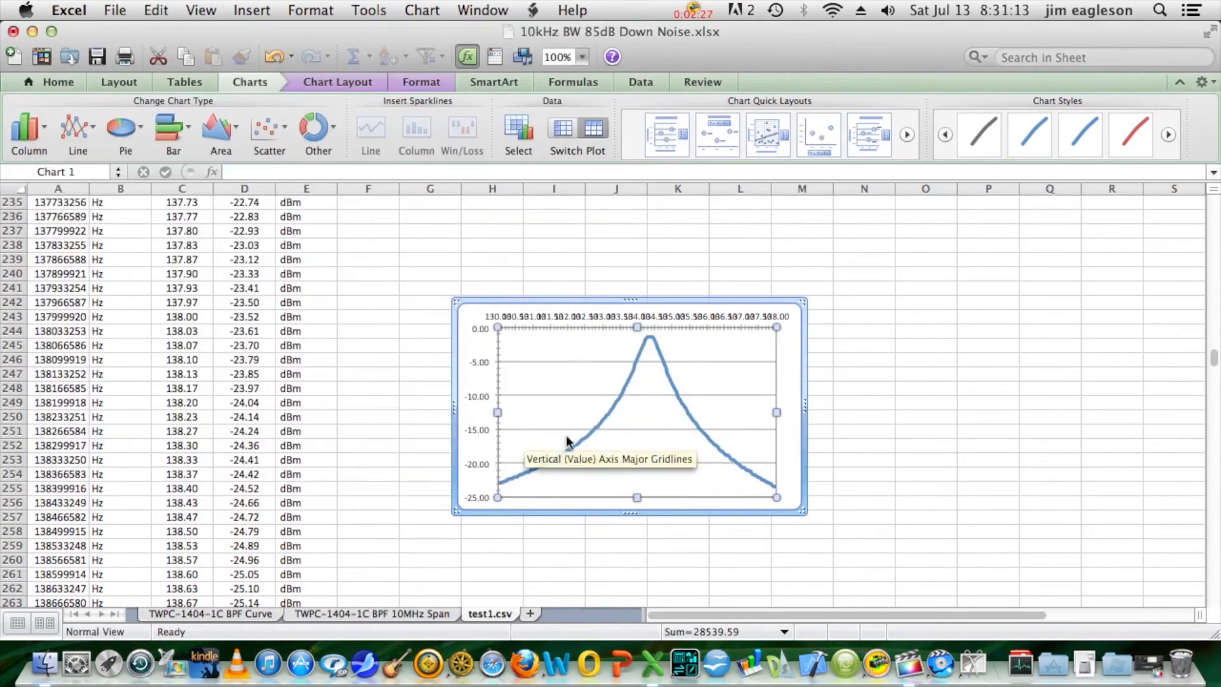
# Move the chart to a new sheet named TWPC-1404-1C 130-138MHz
pyautogui.click(788, 468)
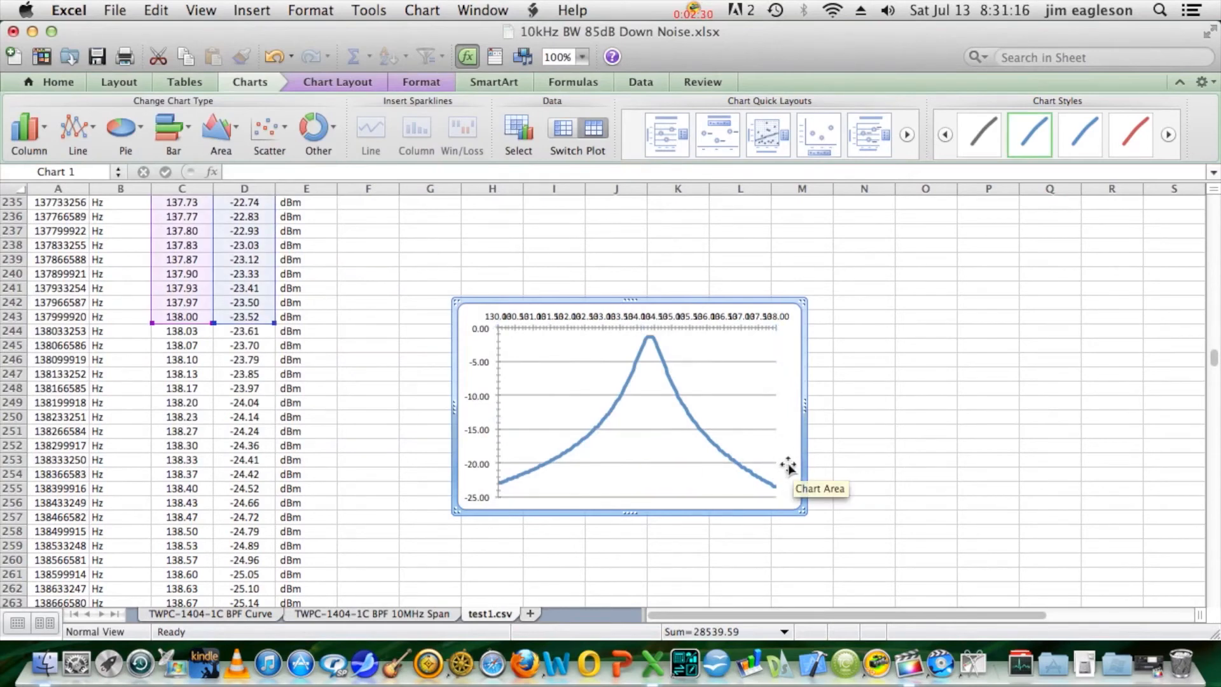
pyautogui.rightClick(789, 472)
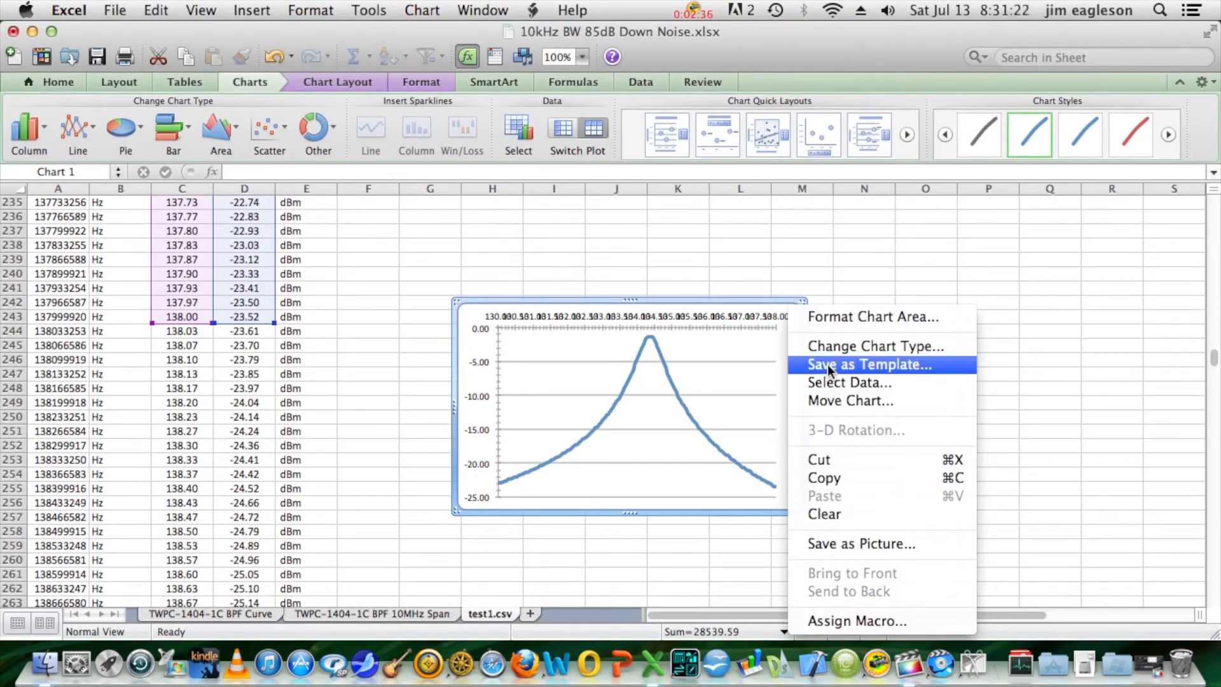
pyautogui.click(846, 400)
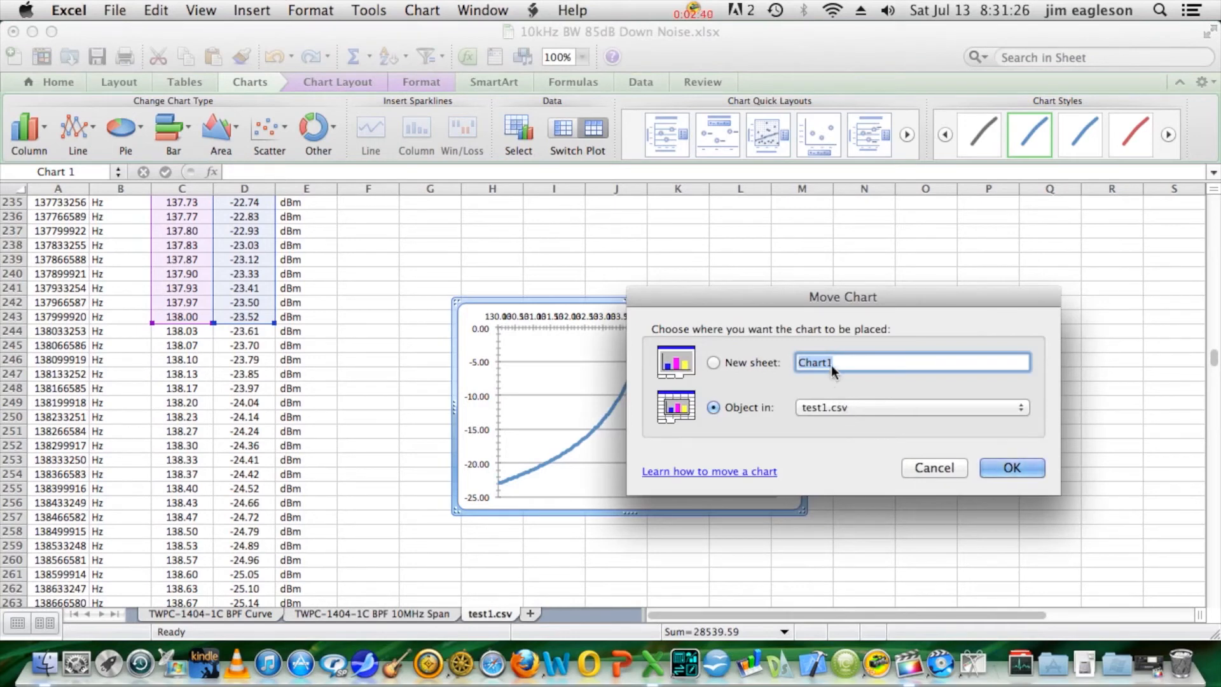
pyautogui.write('TW')
pyautogui.write('404-1')
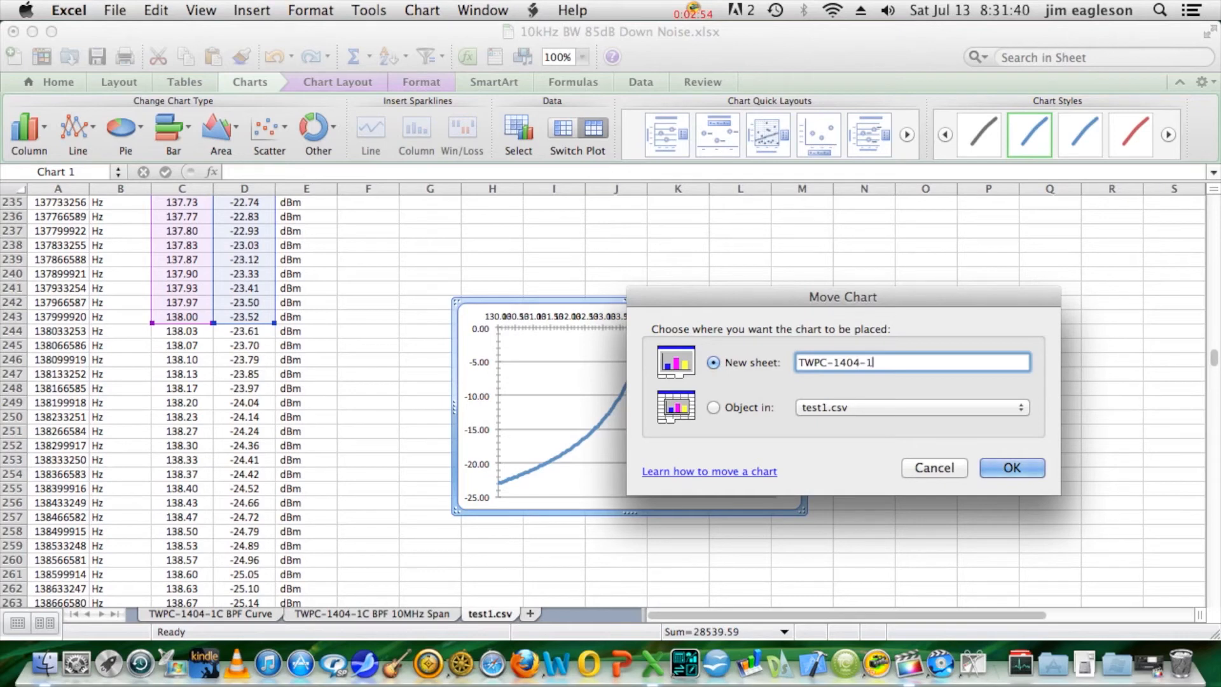
pyautogui.write('C 130-138MHz')
pyautogui.click(1009, 468)
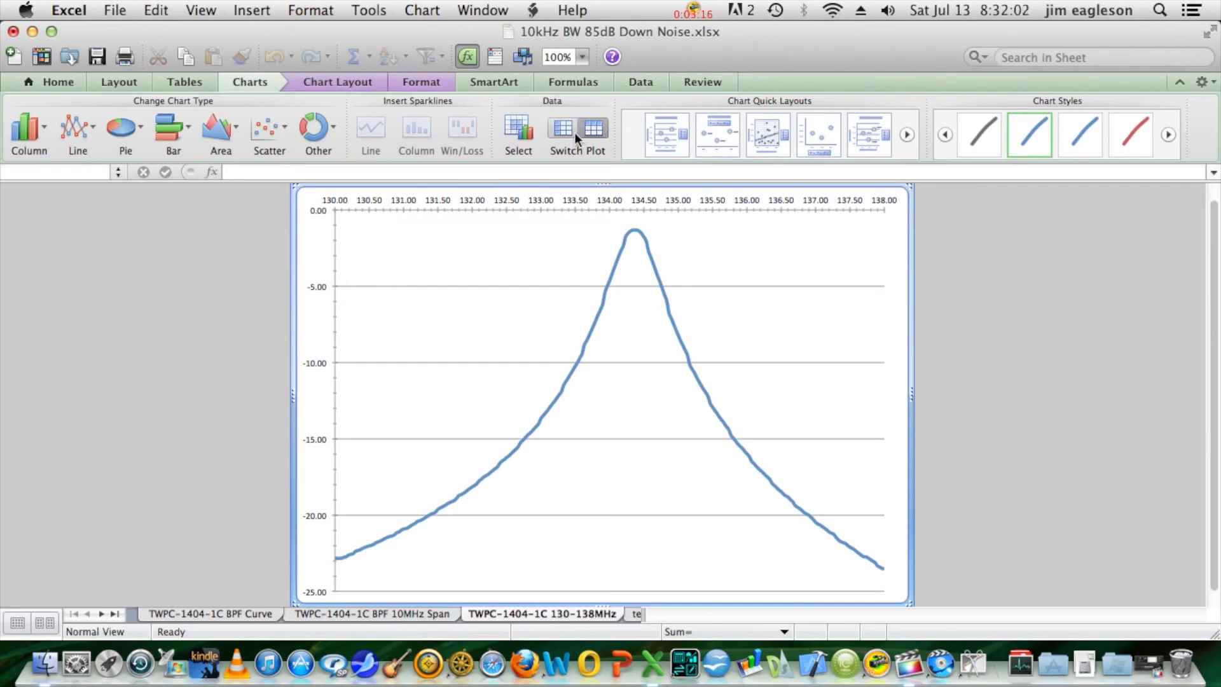
# Add major and minor gridlines to the 130-138MHz chart, both horizontally and vertically
pyautogui.click(327, 81)
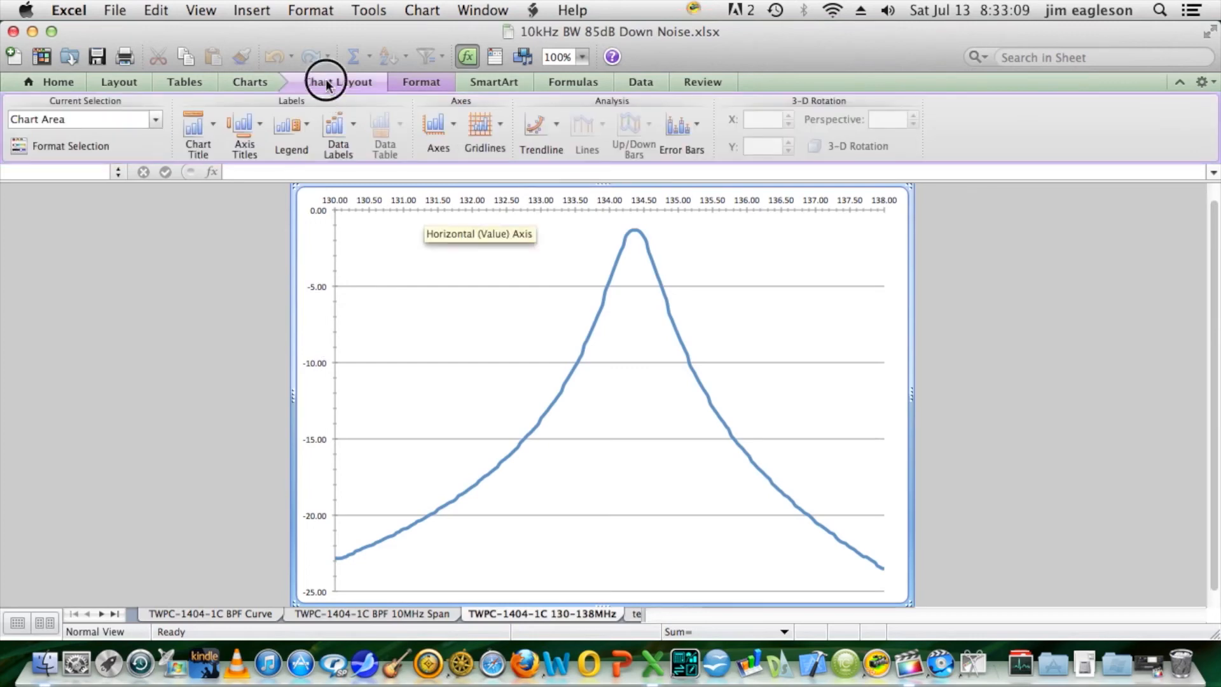
pyautogui.click(327, 81)
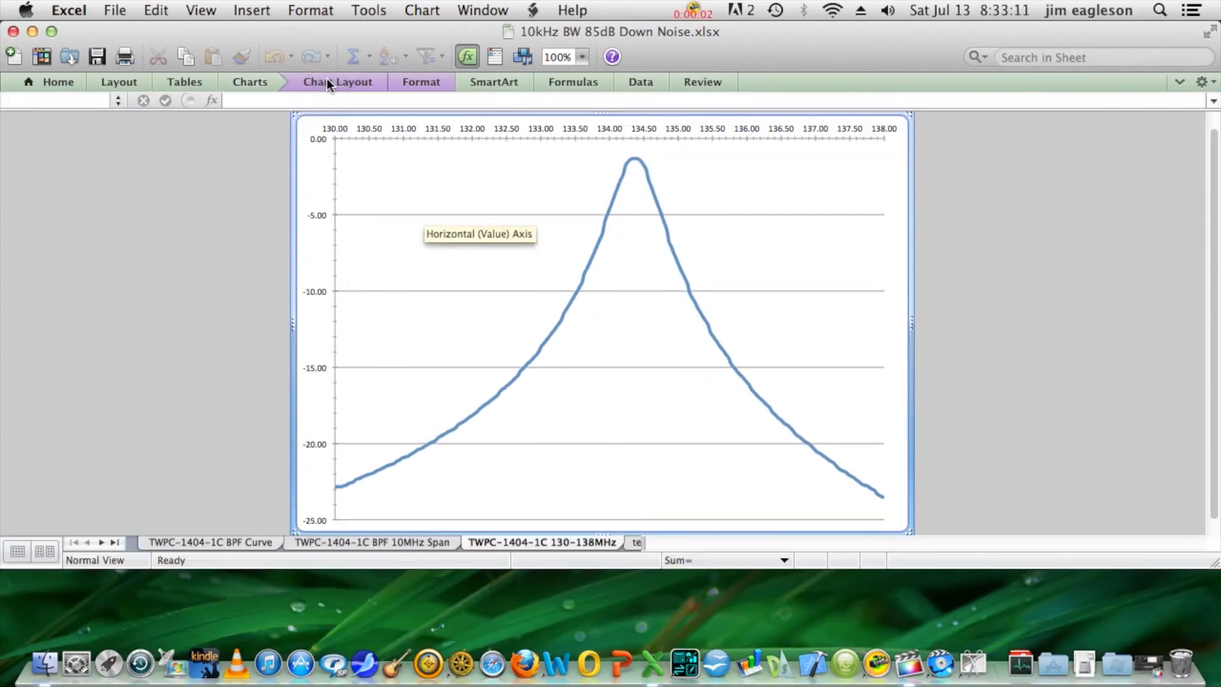
pyautogui.click(327, 82)
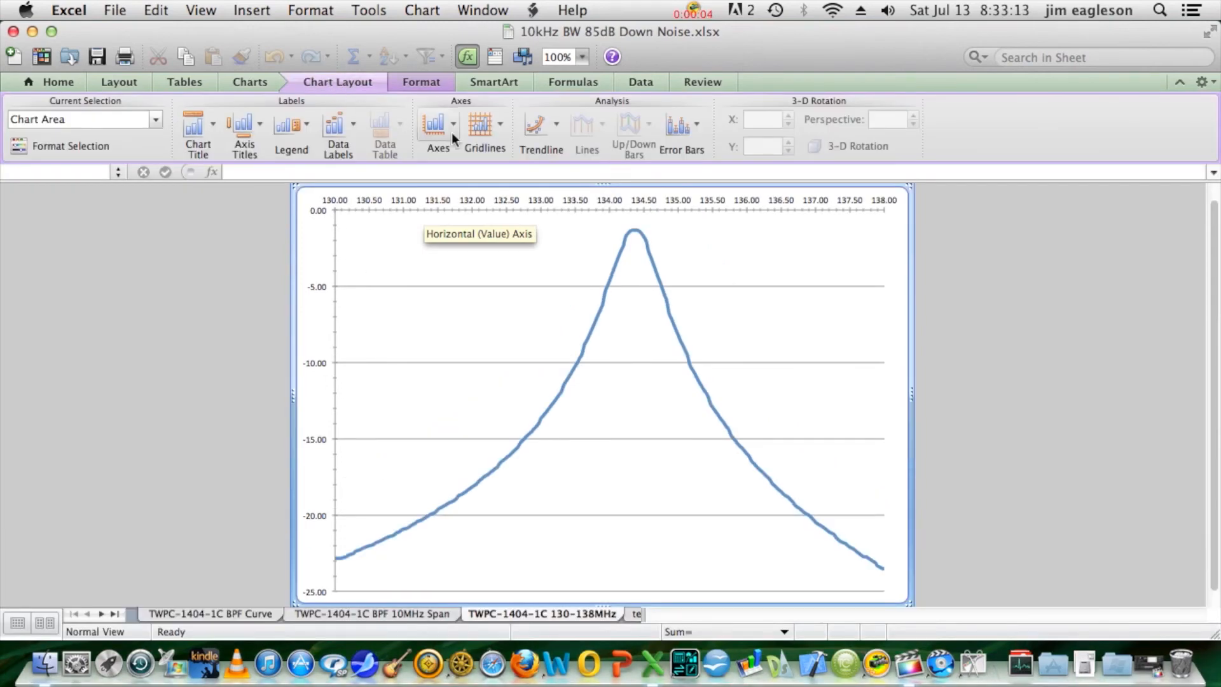
pyautogui.click(480, 128)
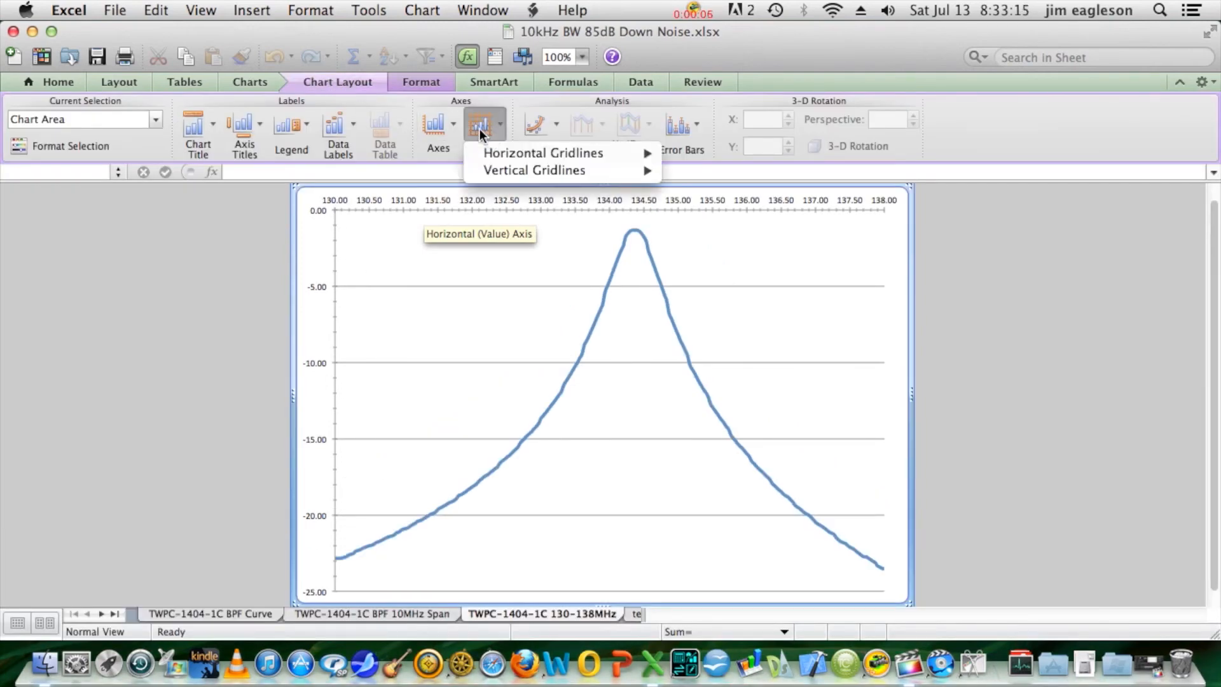
pyautogui.moveTo(507, 155)
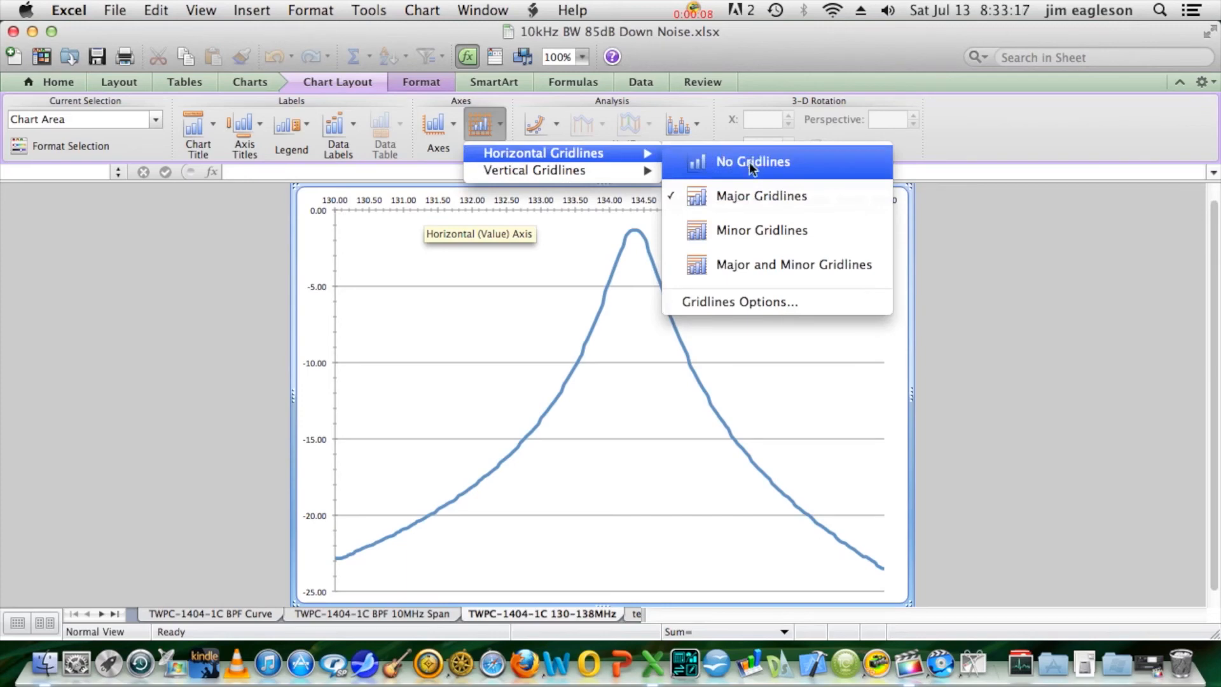
pyautogui.click(747, 263)
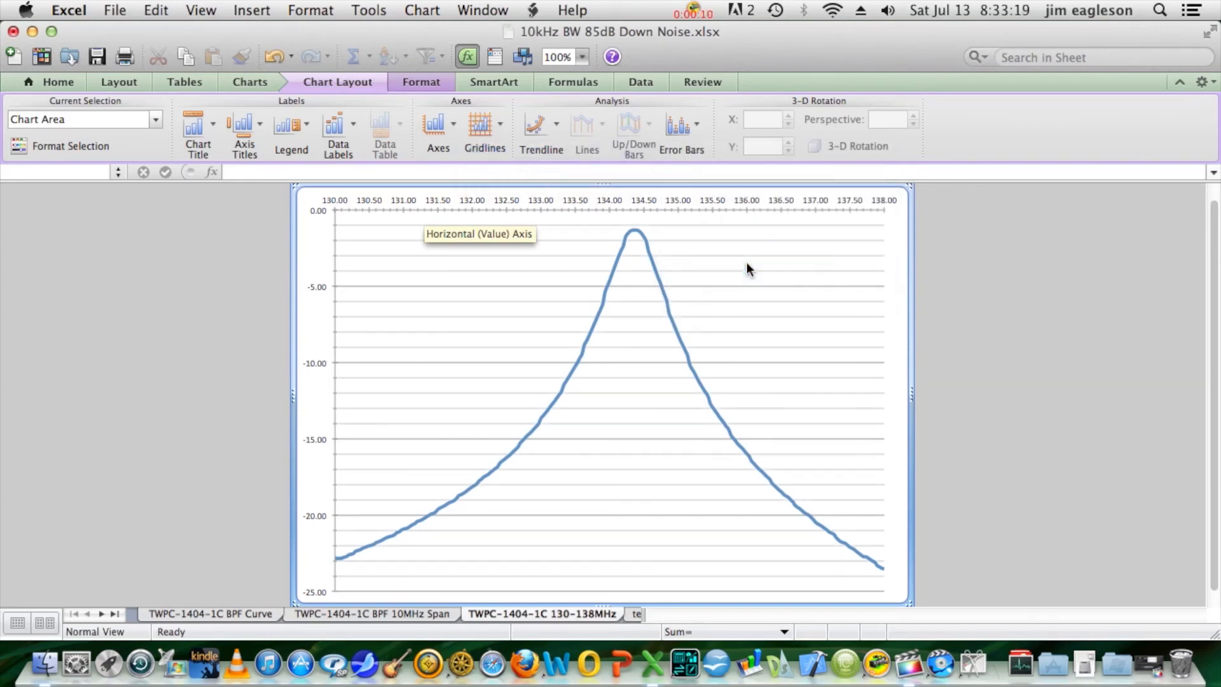
pyautogui.click(484, 130)
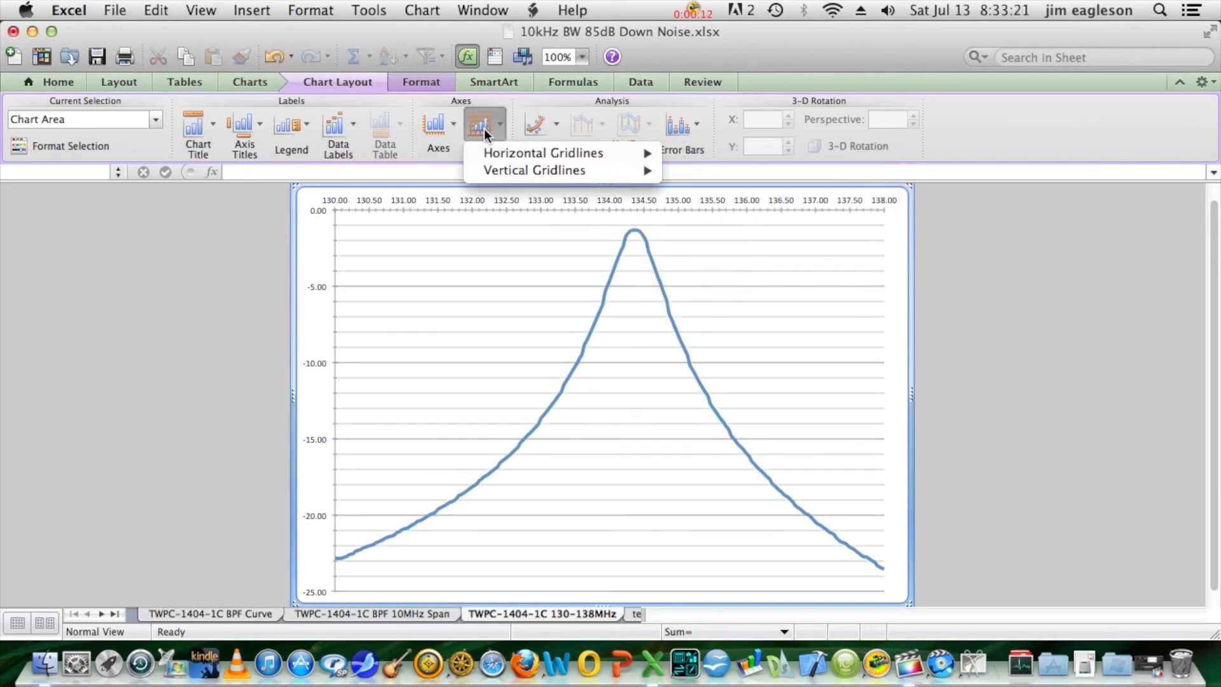
pyautogui.moveTo(519, 172)
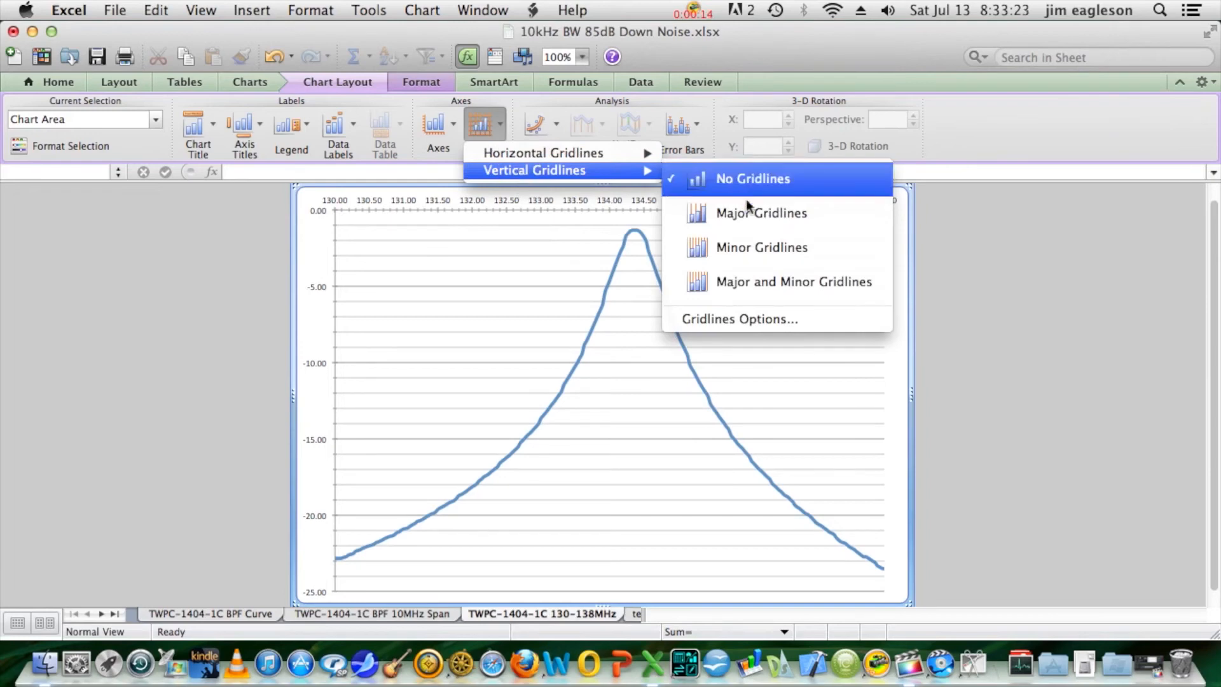
pyautogui.click(739, 282)
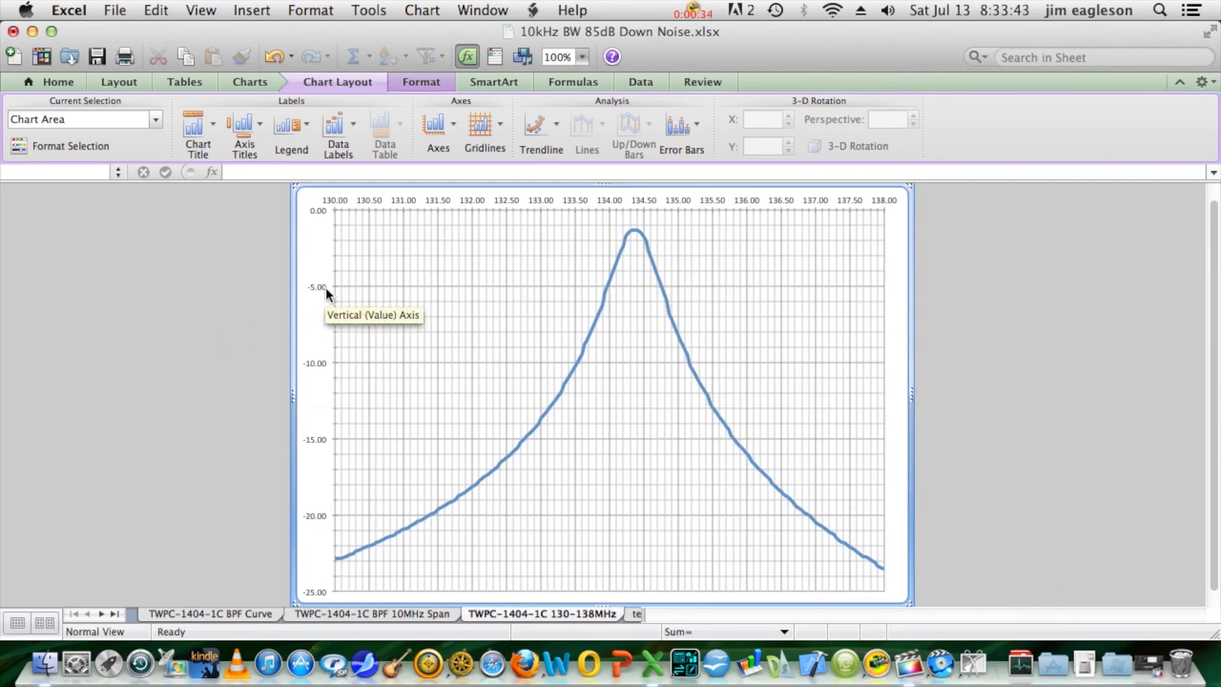
# Set the line weight of the horizontal axis's major gridlines to 1.25 pt
pyautogui.click(369, 278)
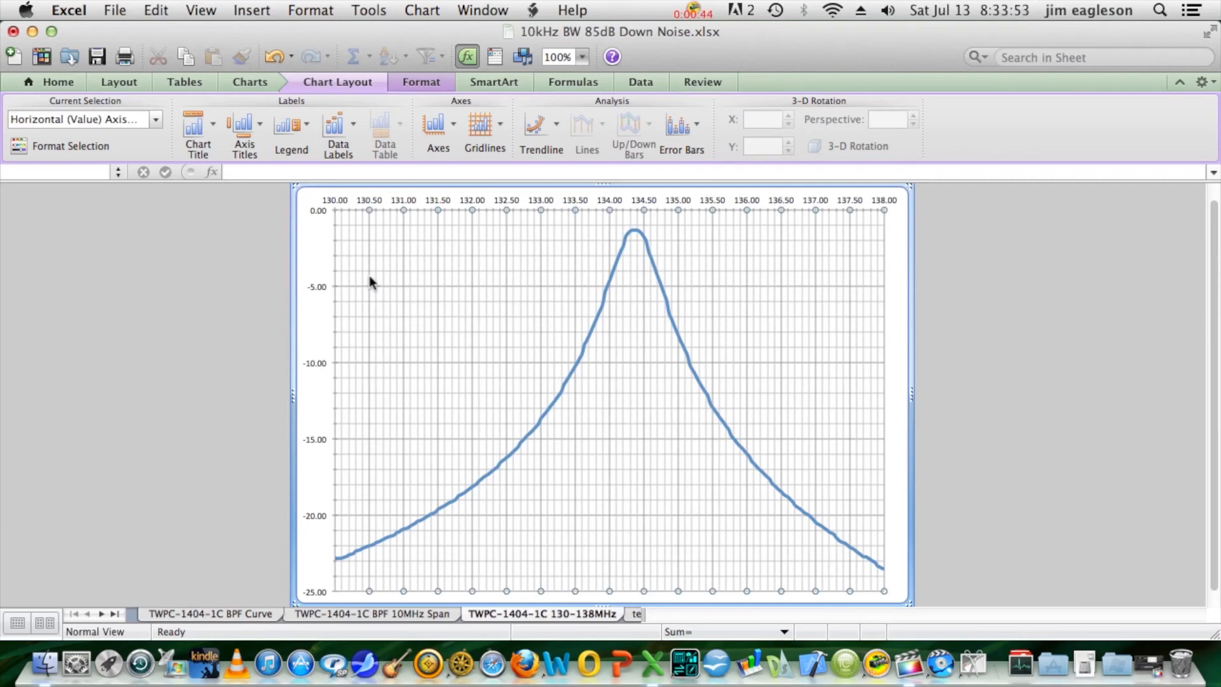
pyautogui.rightClick(371, 282)
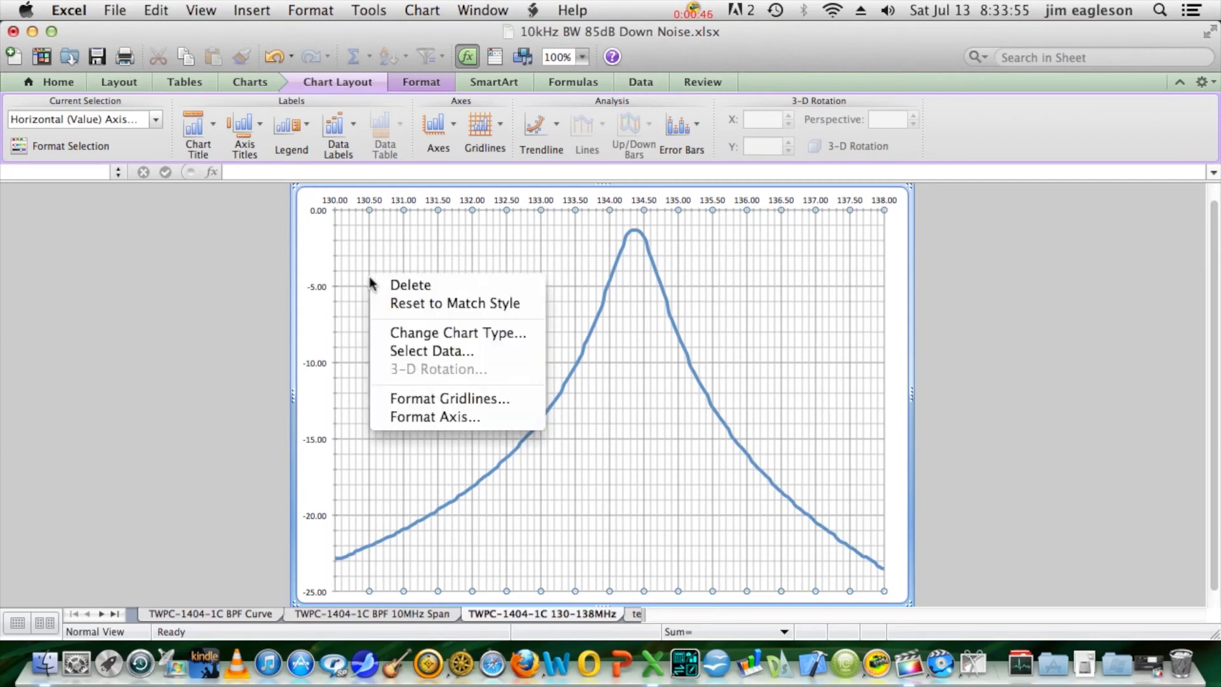
pyautogui.click(440, 399)
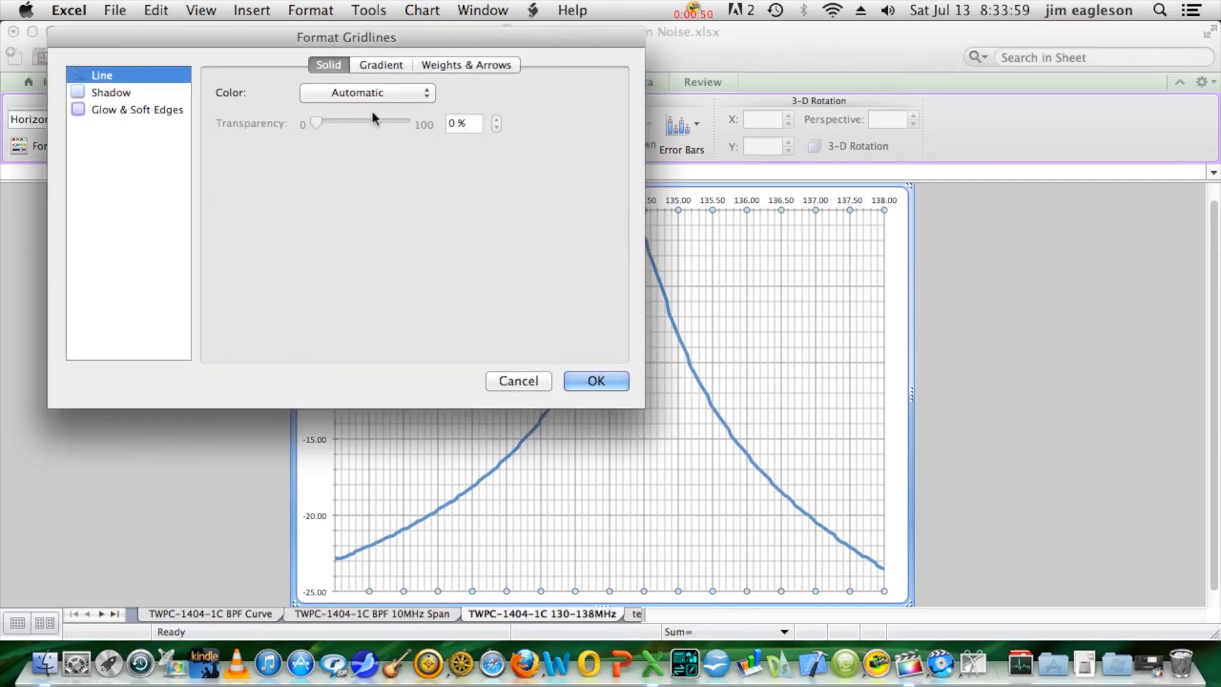
pyautogui.click(439, 66)
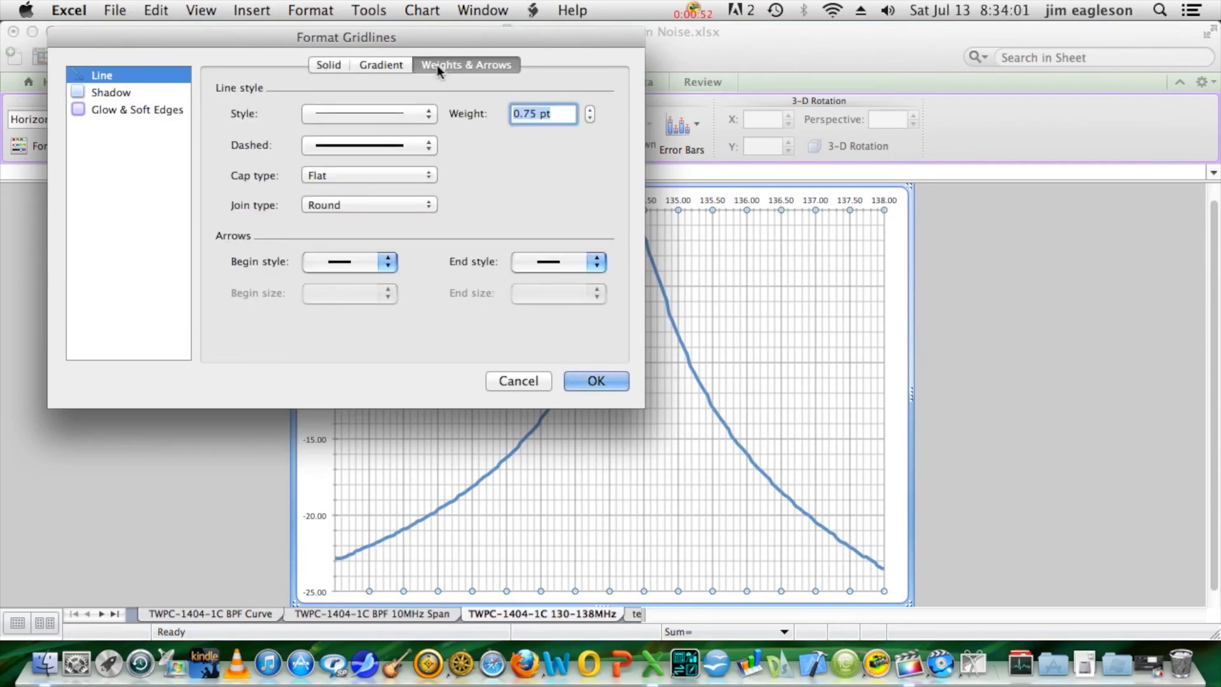
pyautogui.click(591, 110)
pyautogui.click(591, 111)
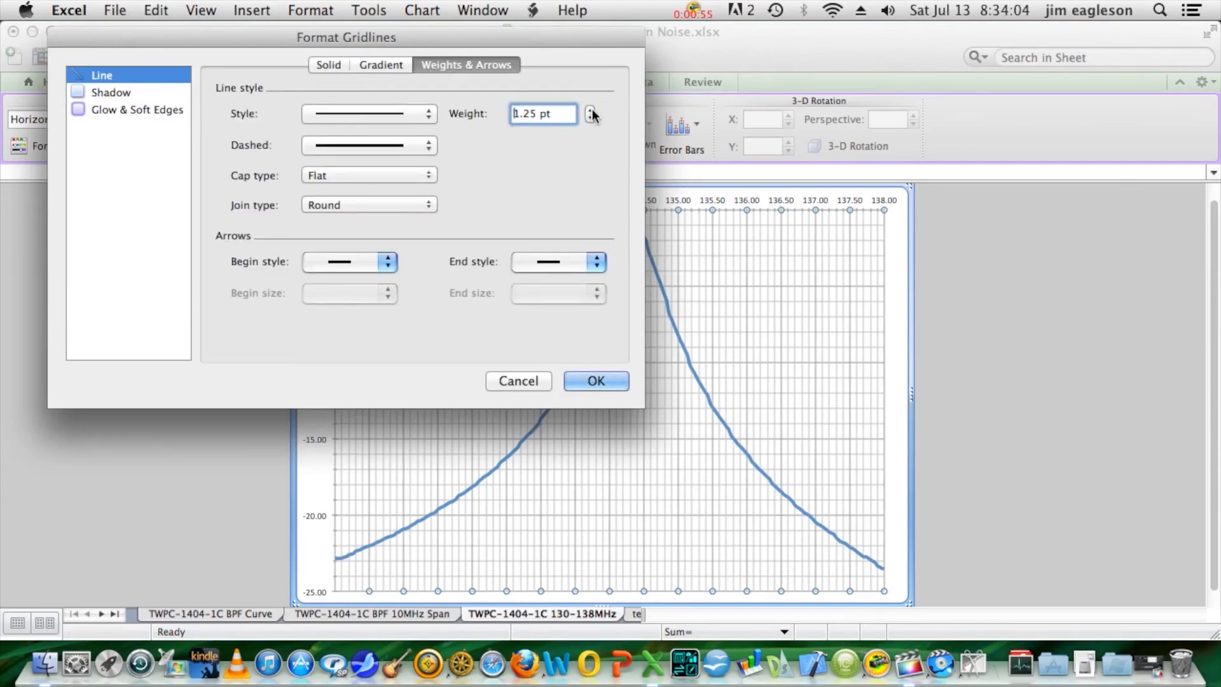
pyautogui.click(591, 381)
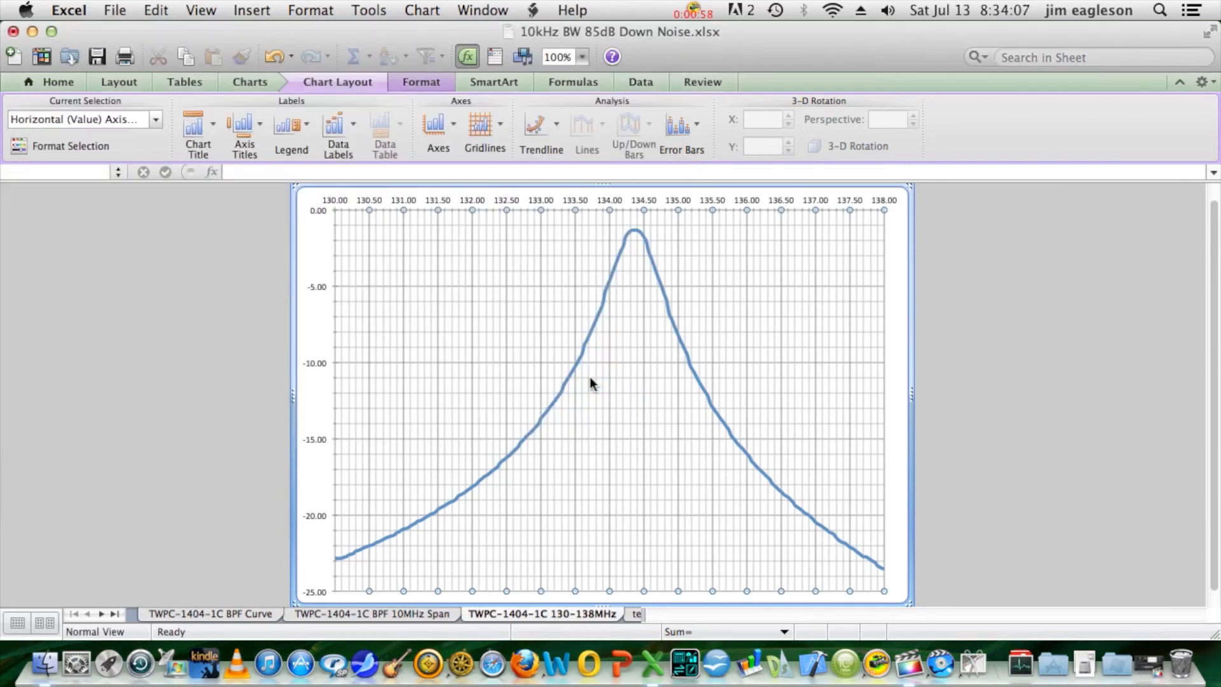
# Increase the line weight of the horizontal axis's minor gridlines by two increments
pyautogui.click(357, 286)
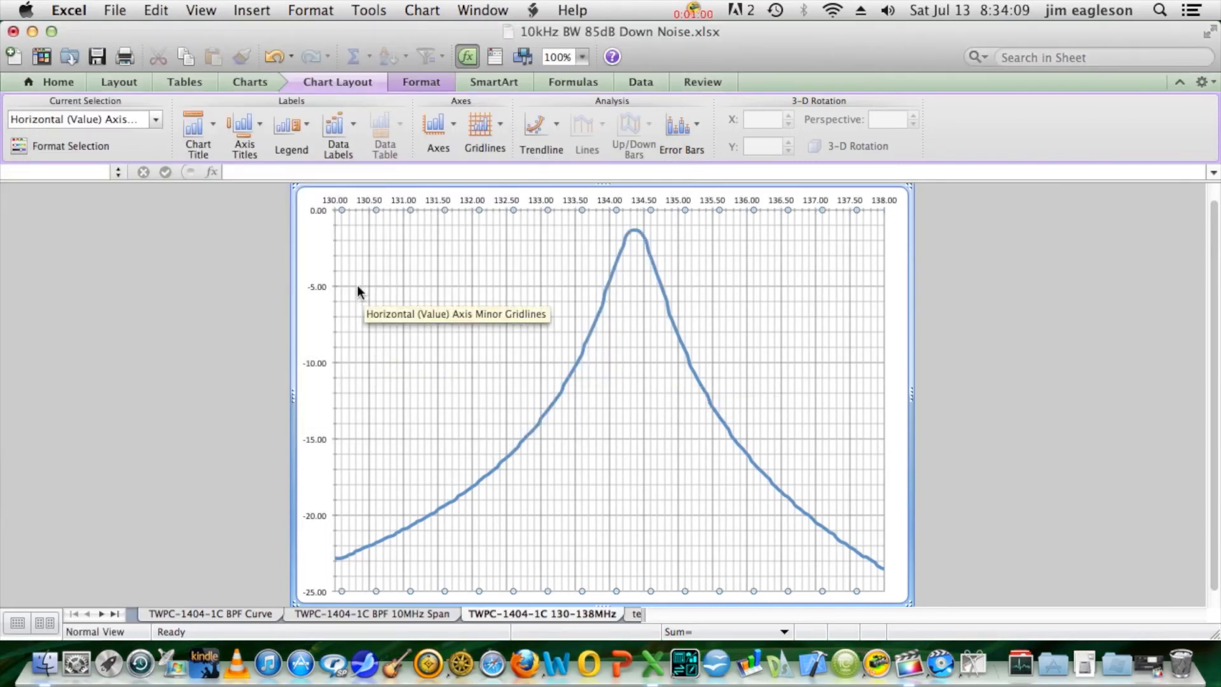
pyautogui.doubleClick(357, 287)
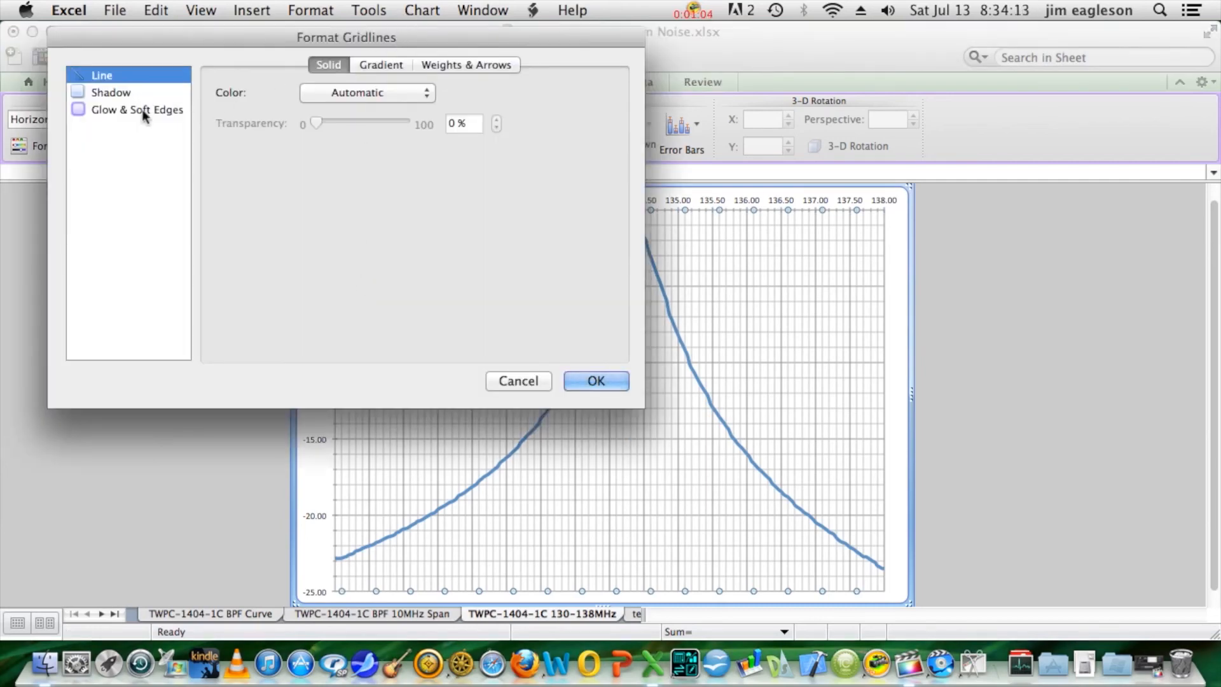
pyautogui.click(480, 66)
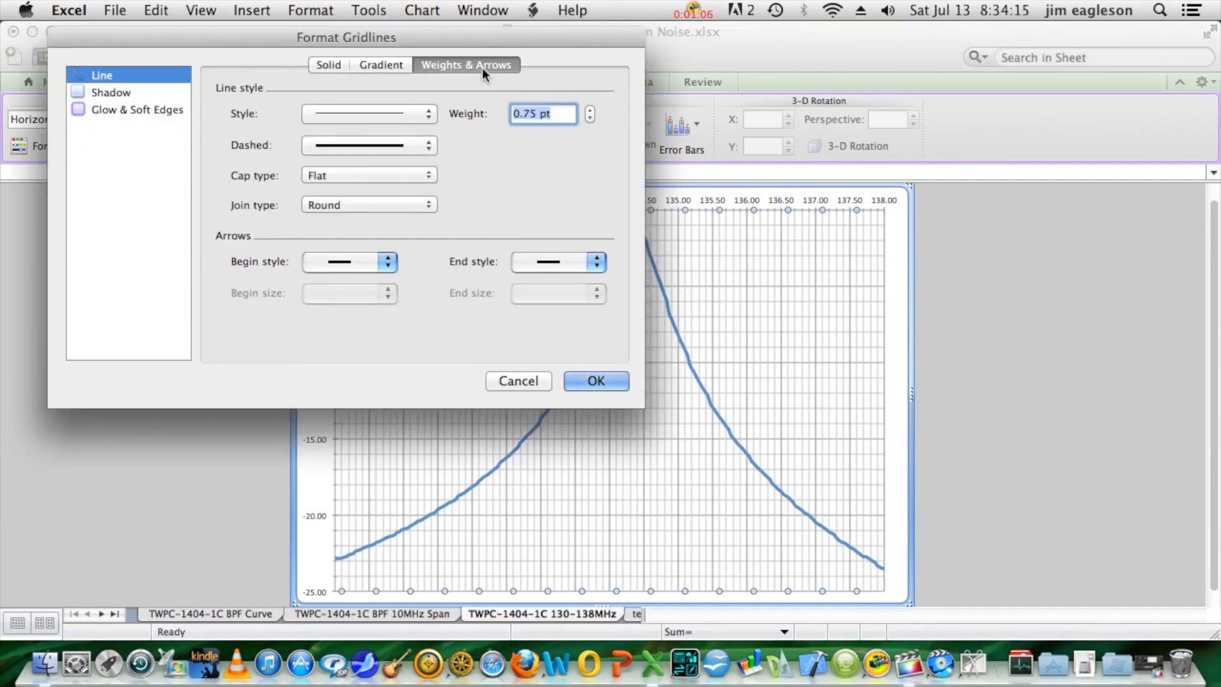
pyautogui.click(590, 110)
pyautogui.click(591, 110)
pyautogui.click(589, 383)
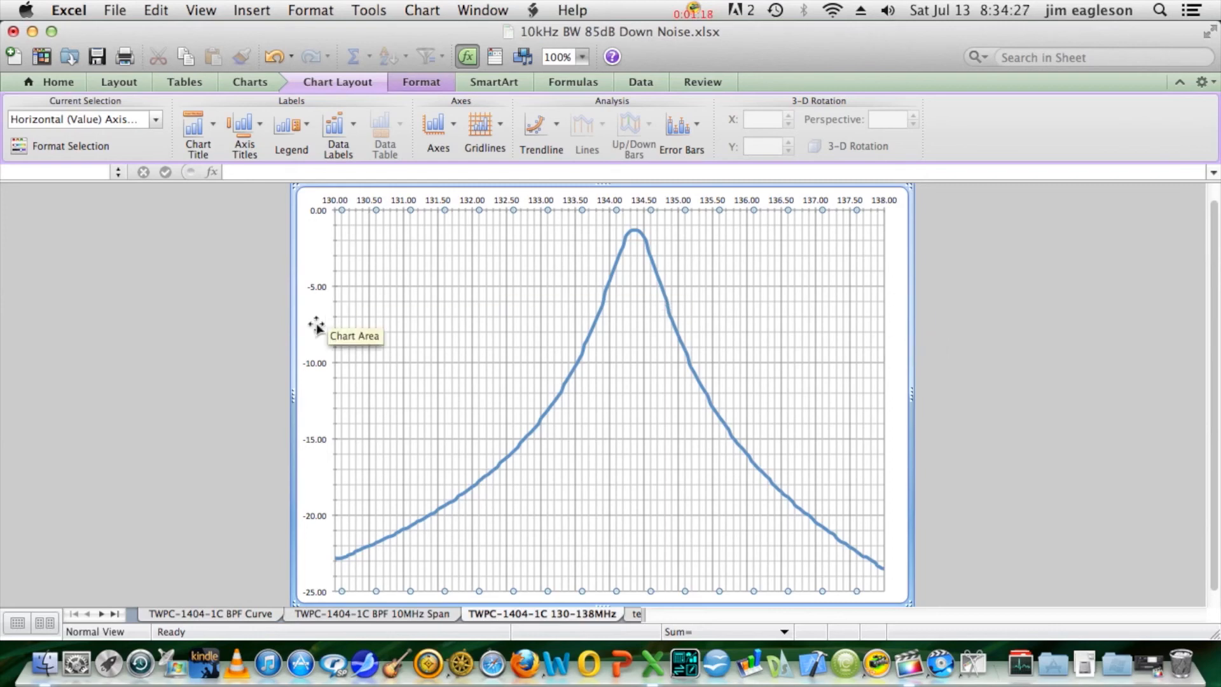
# Set the vertical axis's major unit to 1.0 in the axis scale
pyautogui.doubleClick(316, 294)
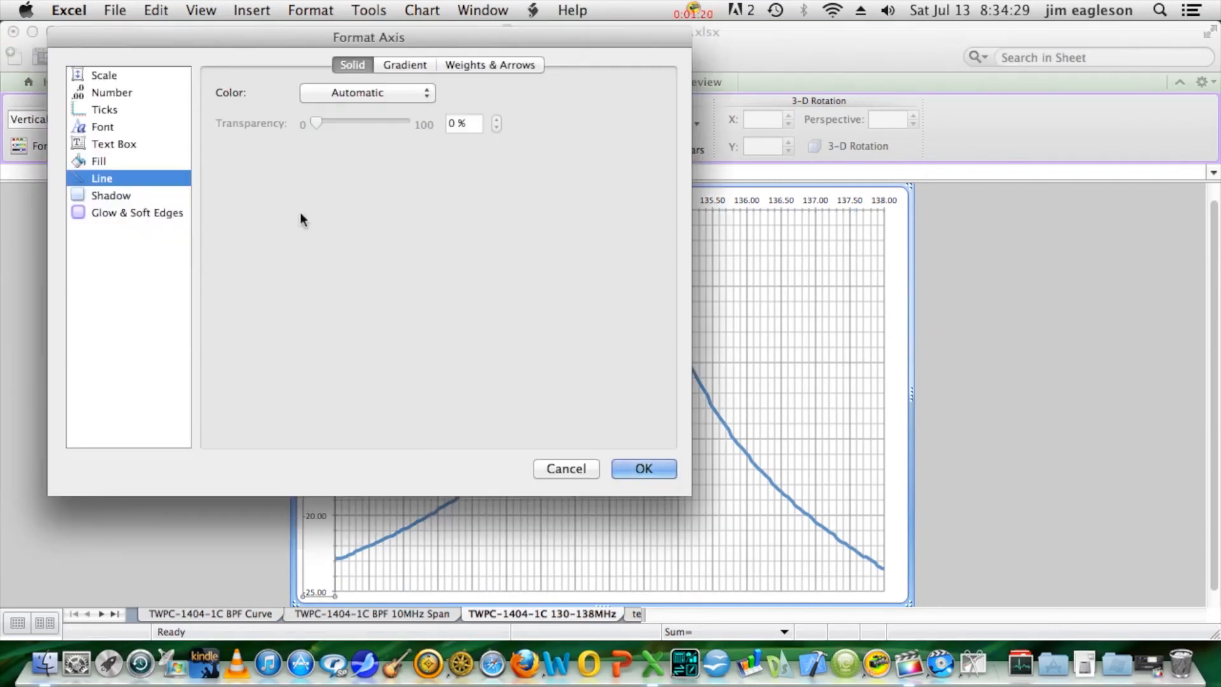
pyautogui.click(91, 75)
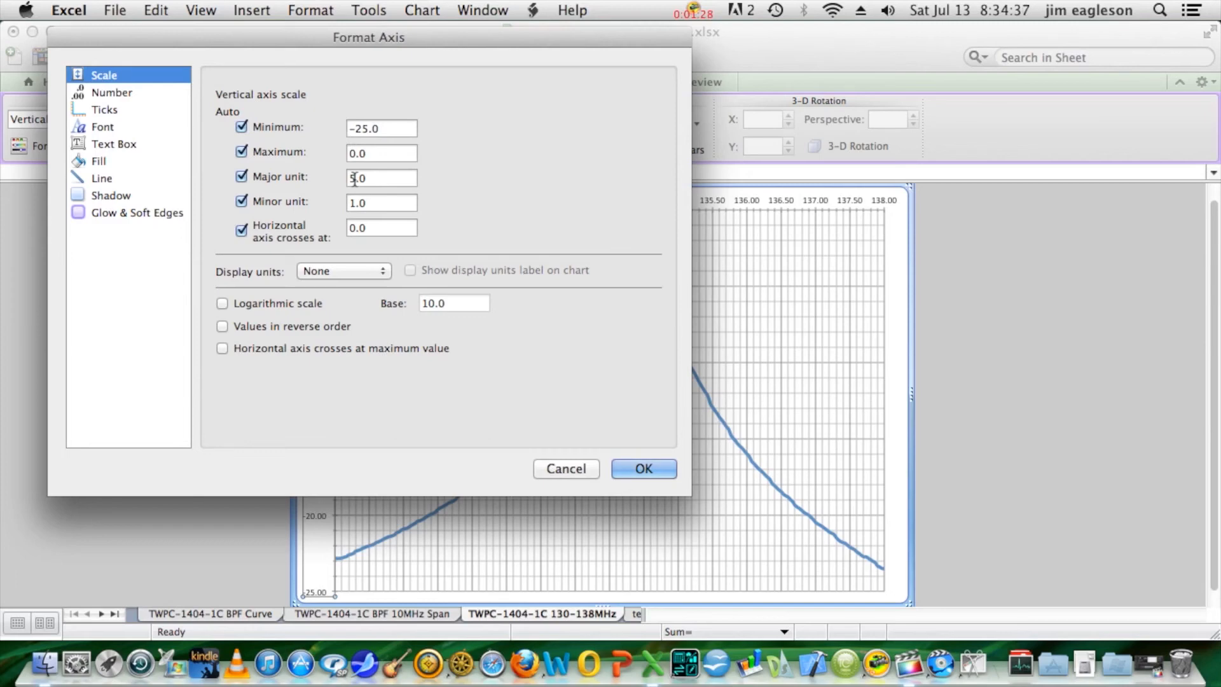
pyautogui.press('BackSpace')
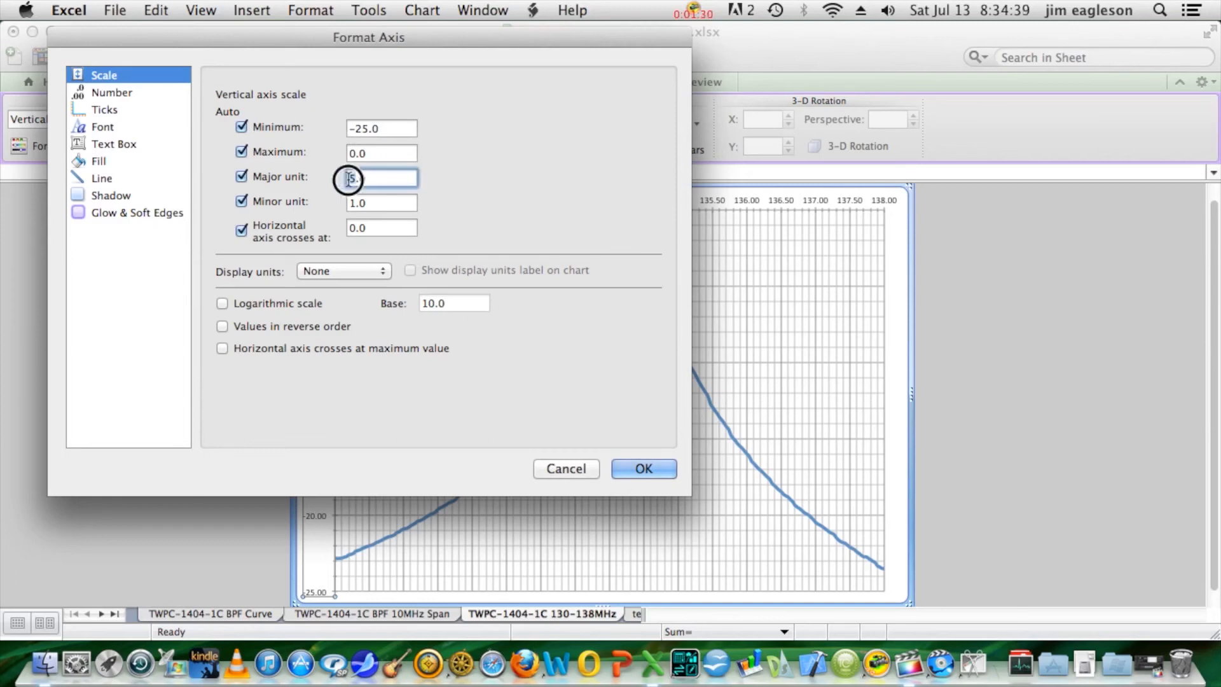
pyautogui.write('1.0')
pyautogui.press('Tab')
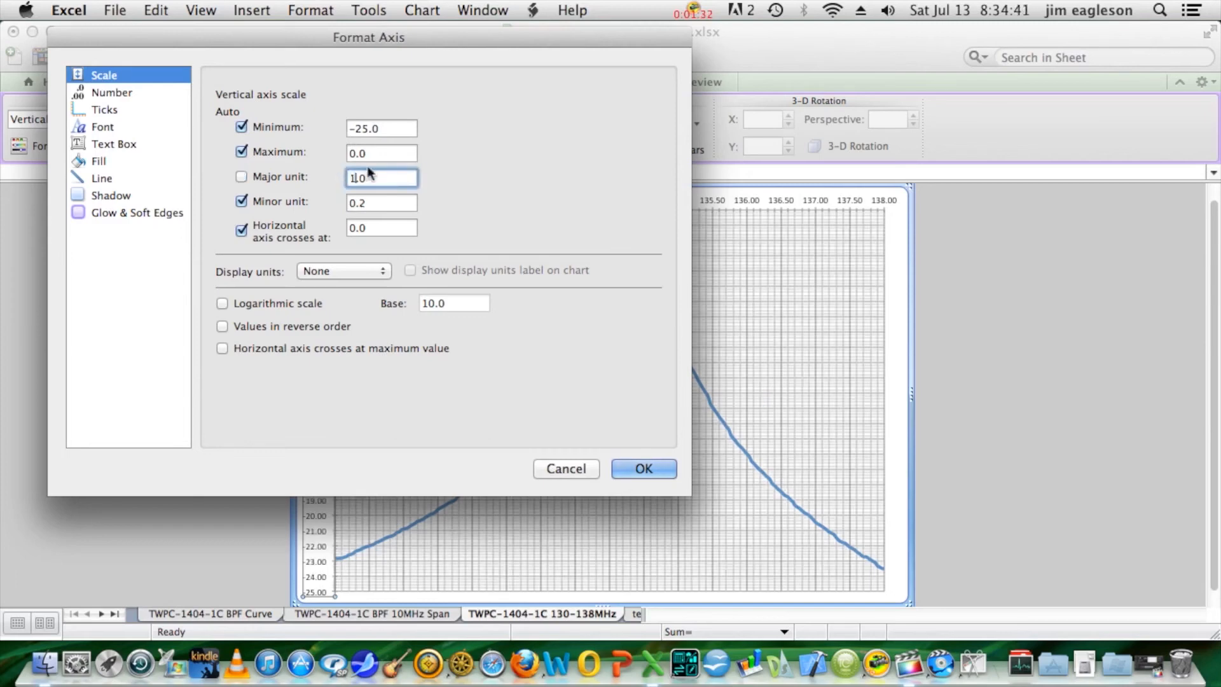
pyautogui.write('0.2')
pyautogui.click(370, 204)
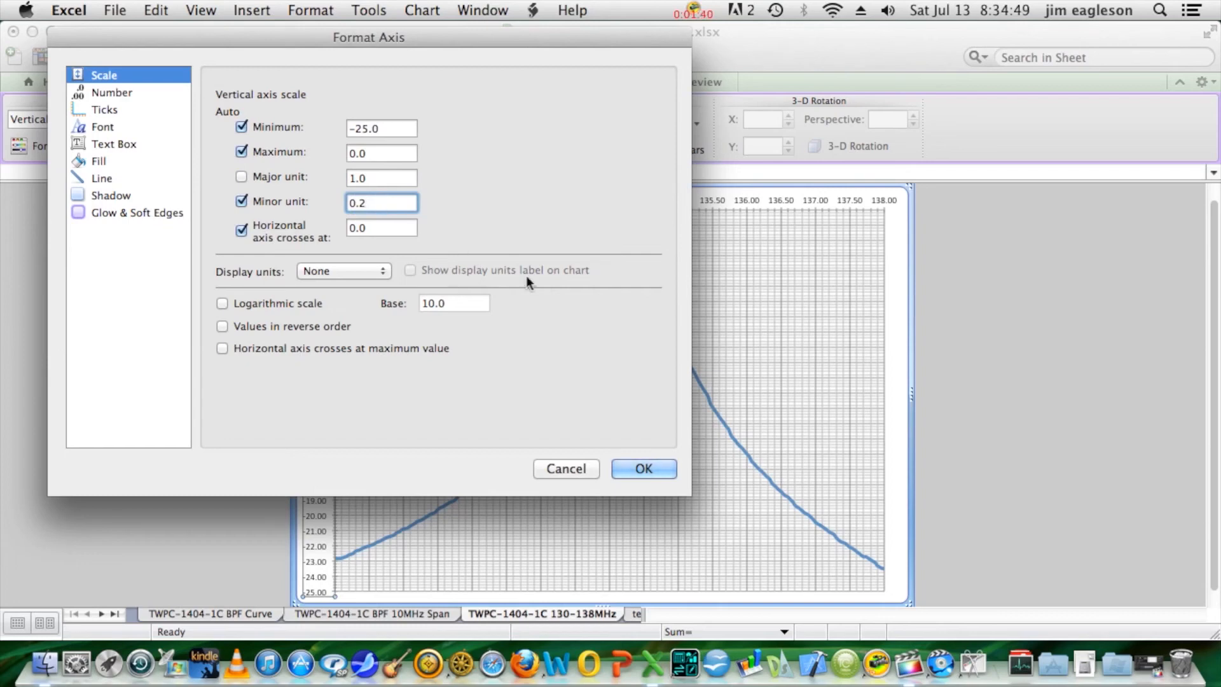
pyautogui.click(645, 471)
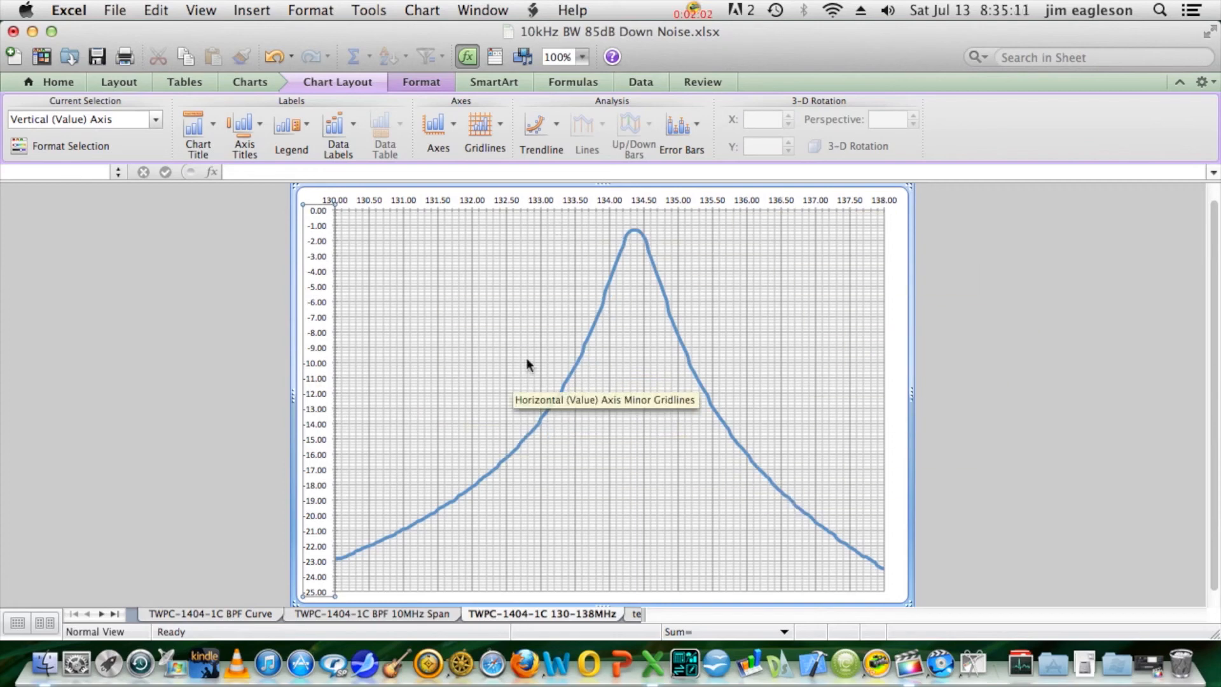
pyautogui.rightClick(571, 380)
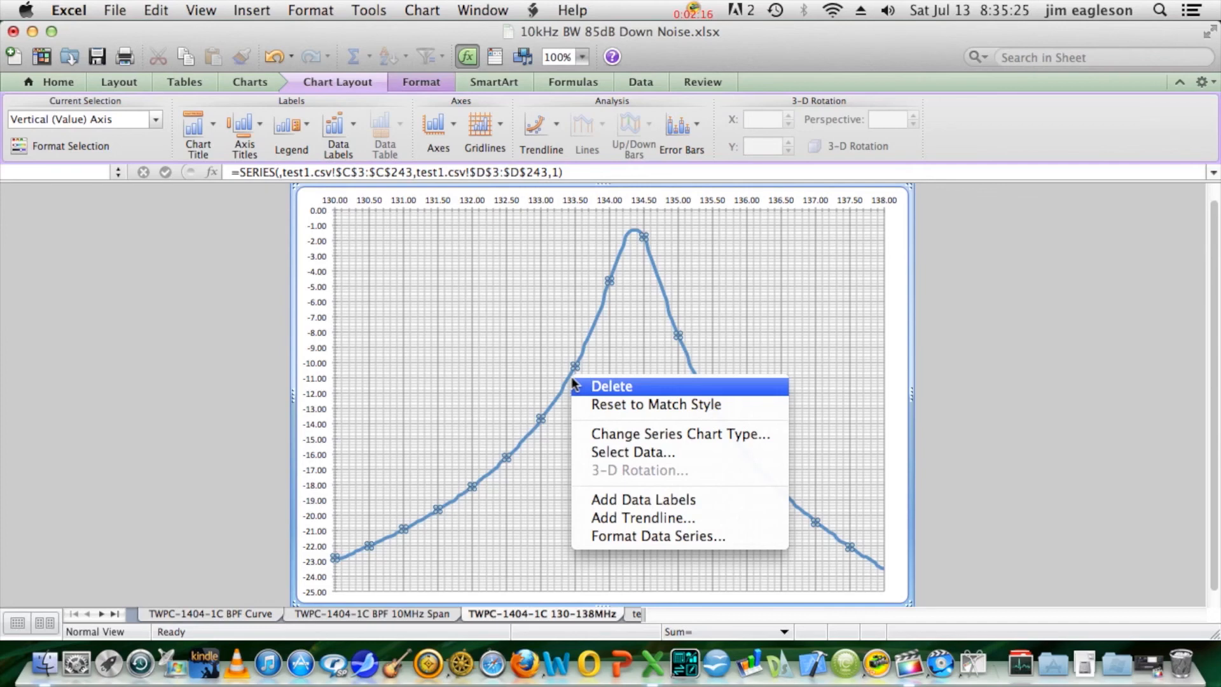
pyautogui.click(572, 379)
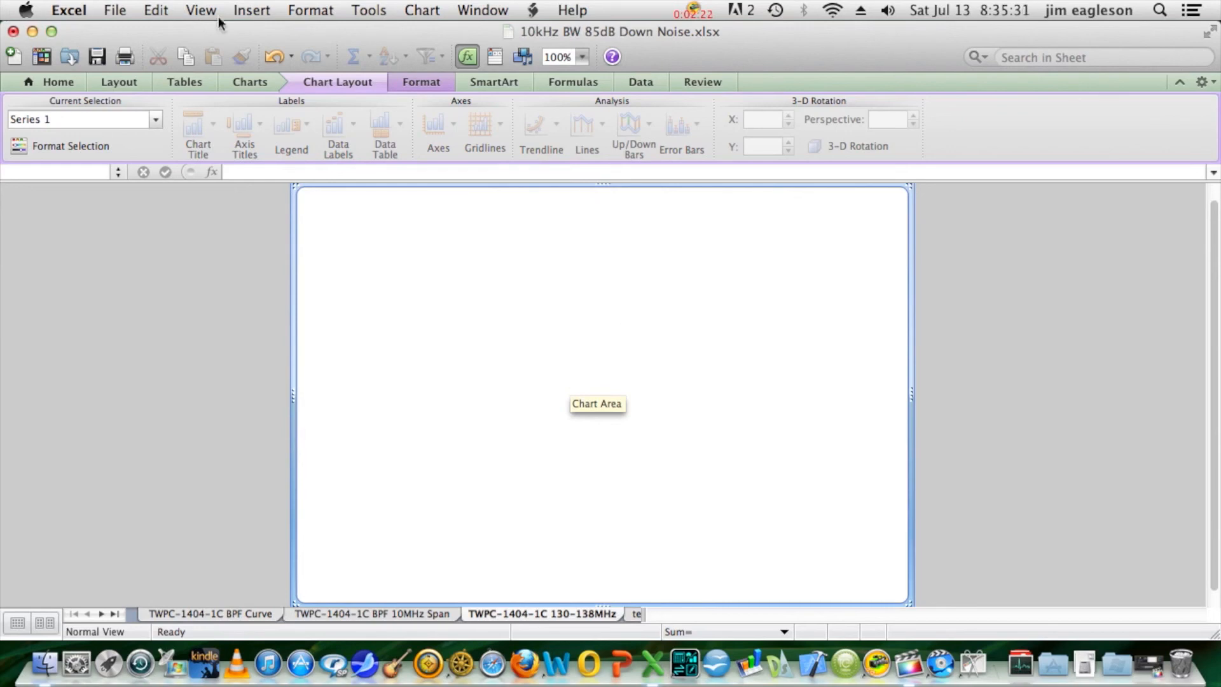
pyautogui.click(156, 11)
pyautogui.click(170, 32)
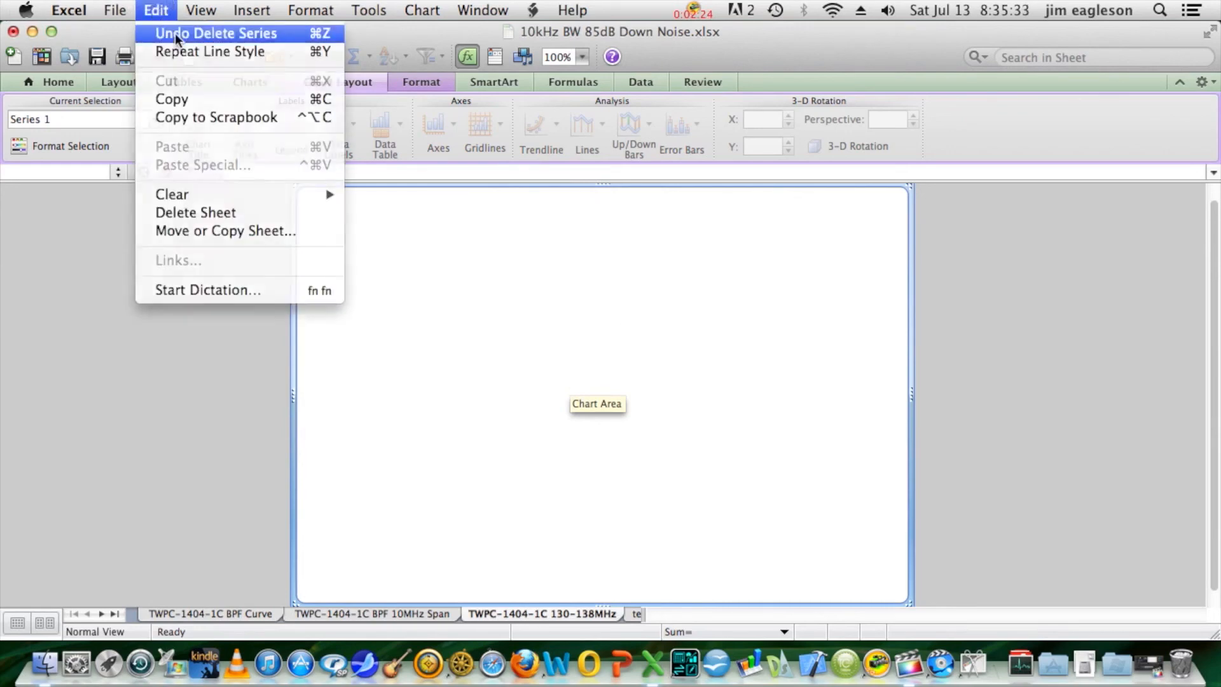
pyautogui.click(799, 343)
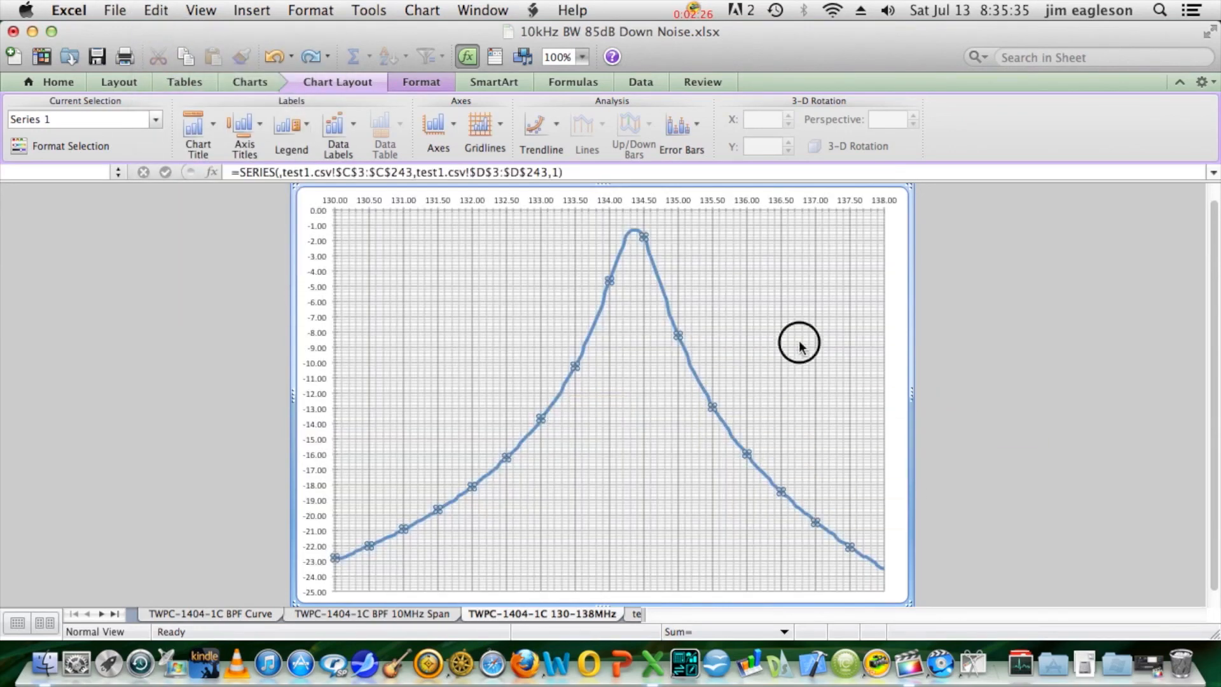
# Thin the plotted curve of the data series to a line weight of 1.25 pt and deselect it
pyautogui.click(603, 295)
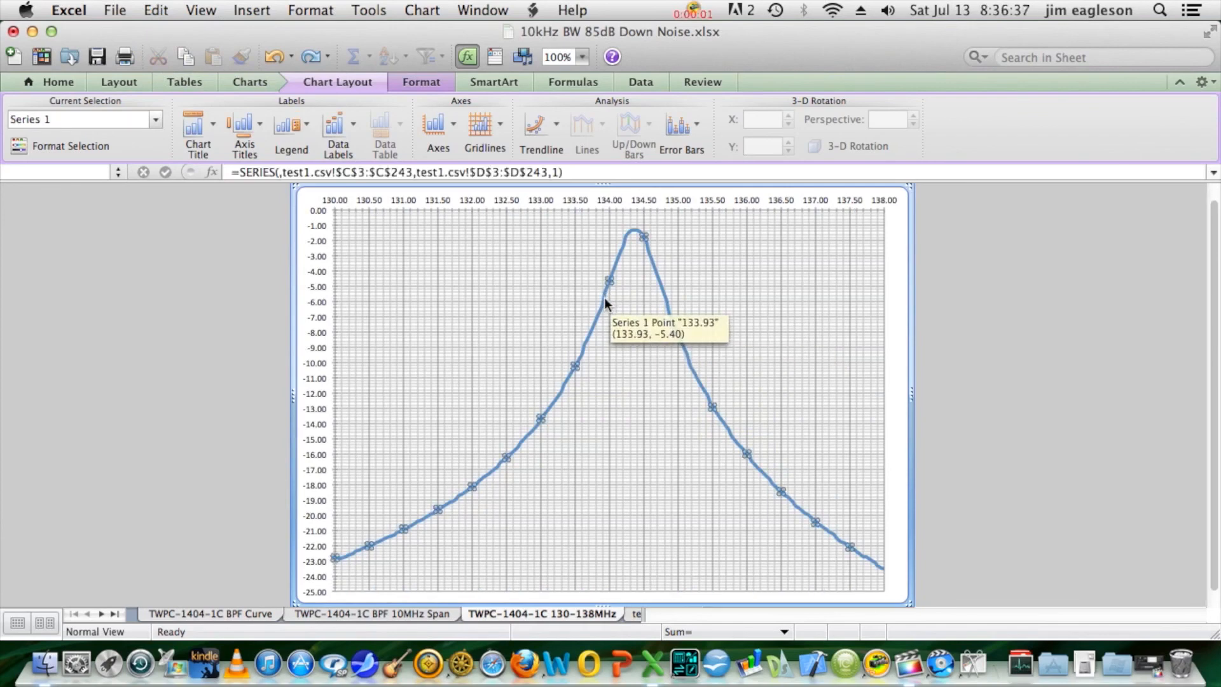
pyautogui.rightClick(605, 296)
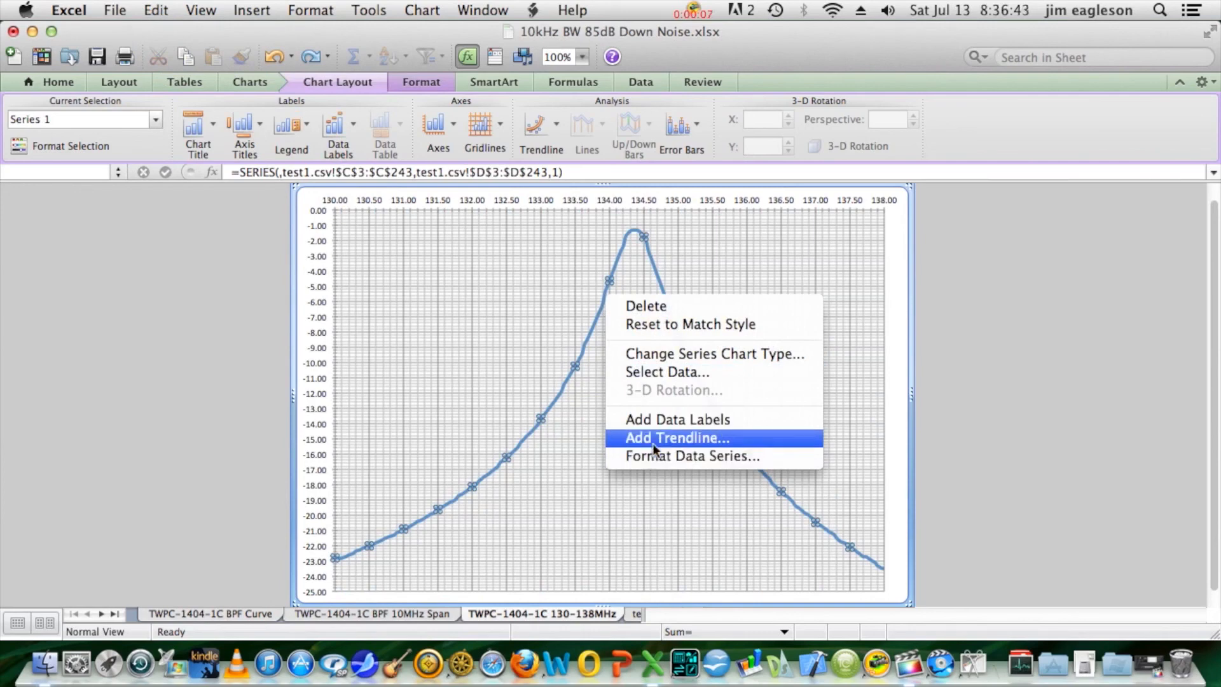
pyautogui.click(585, 350)
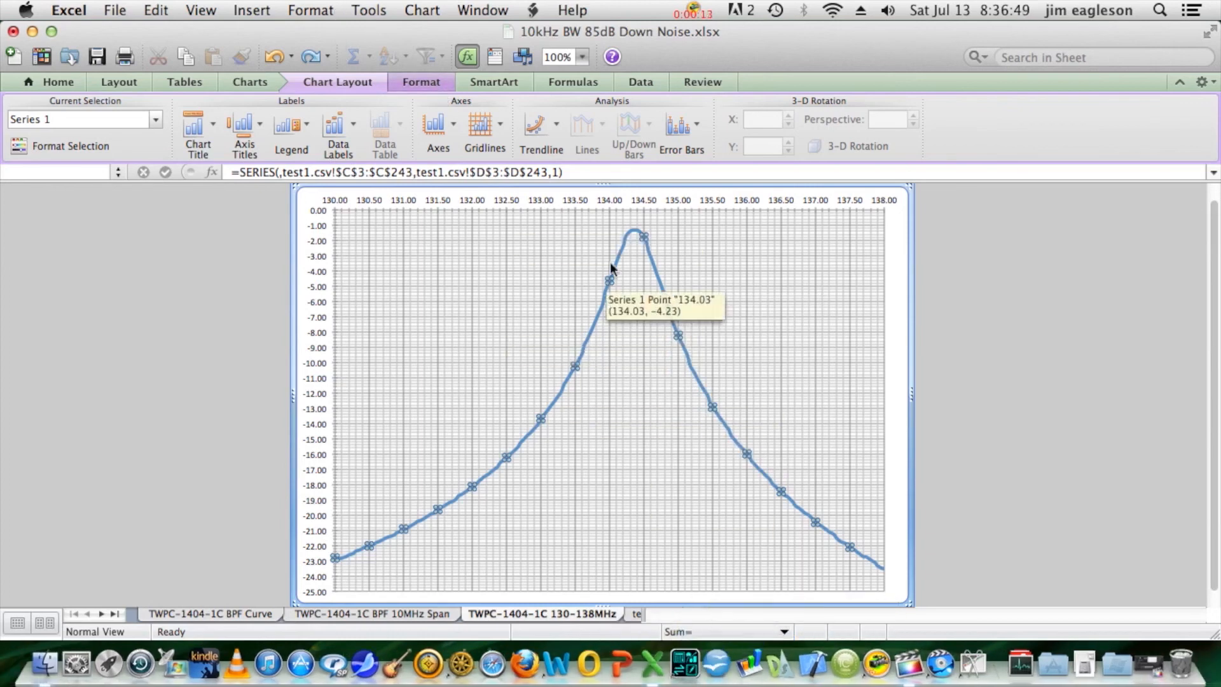
pyautogui.click(309, 12)
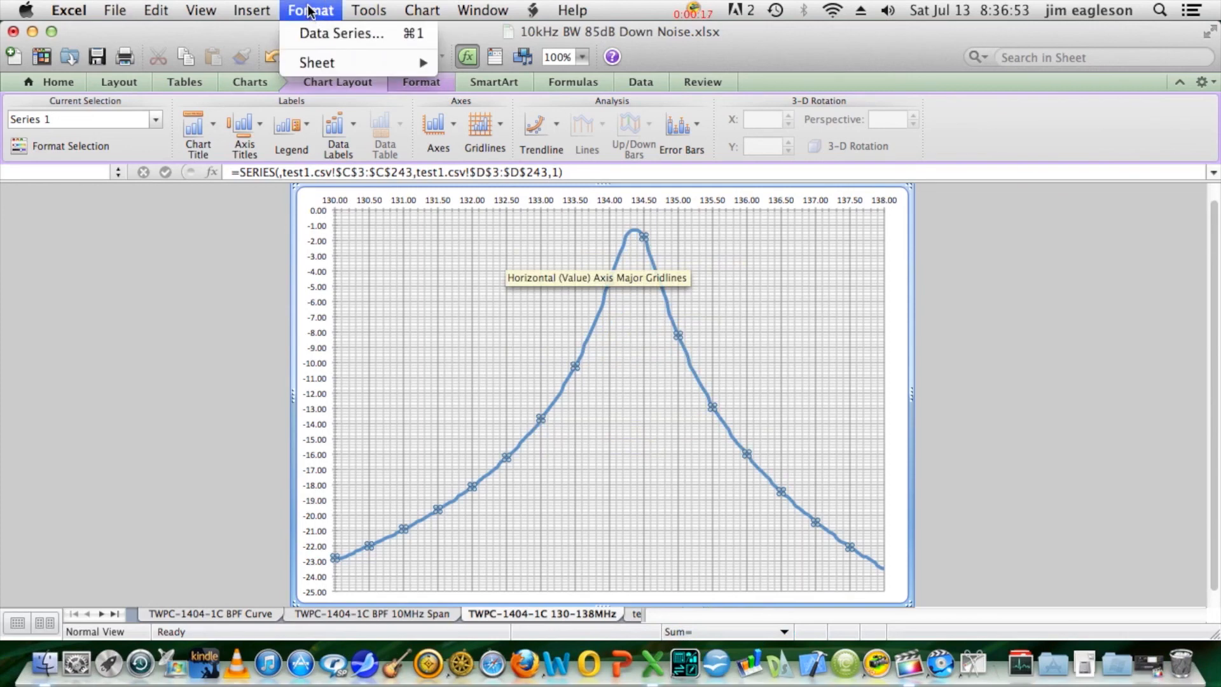
pyautogui.click(317, 37)
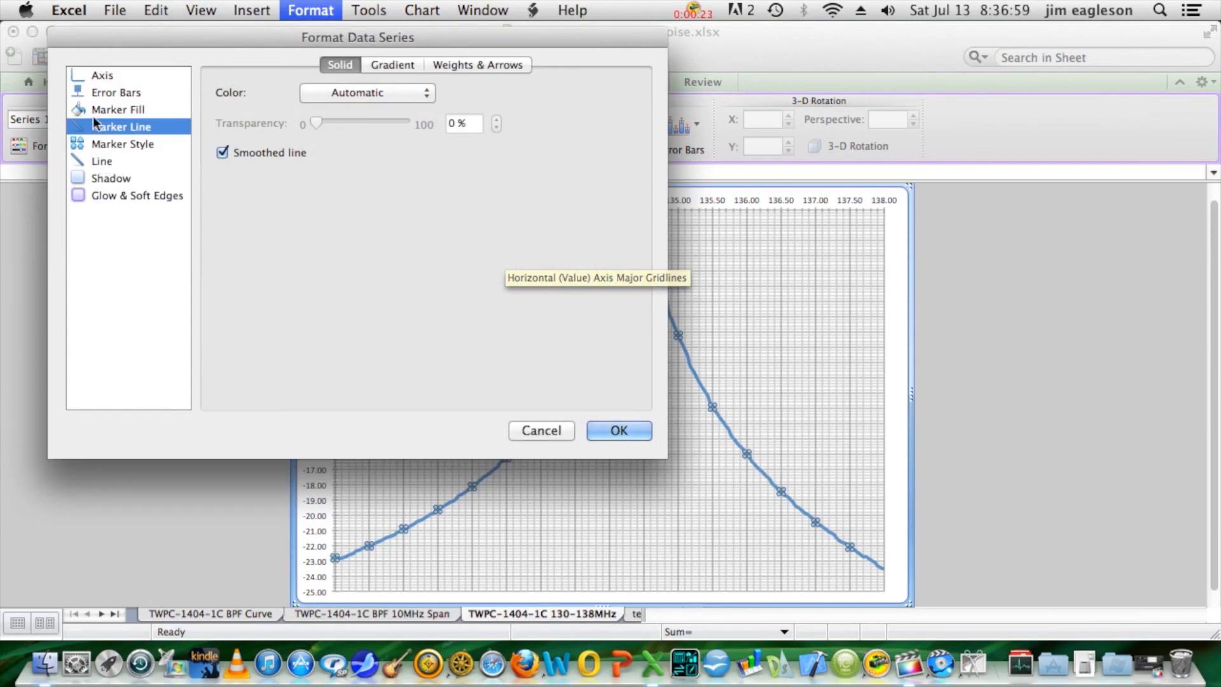
pyautogui.click(105, 162)
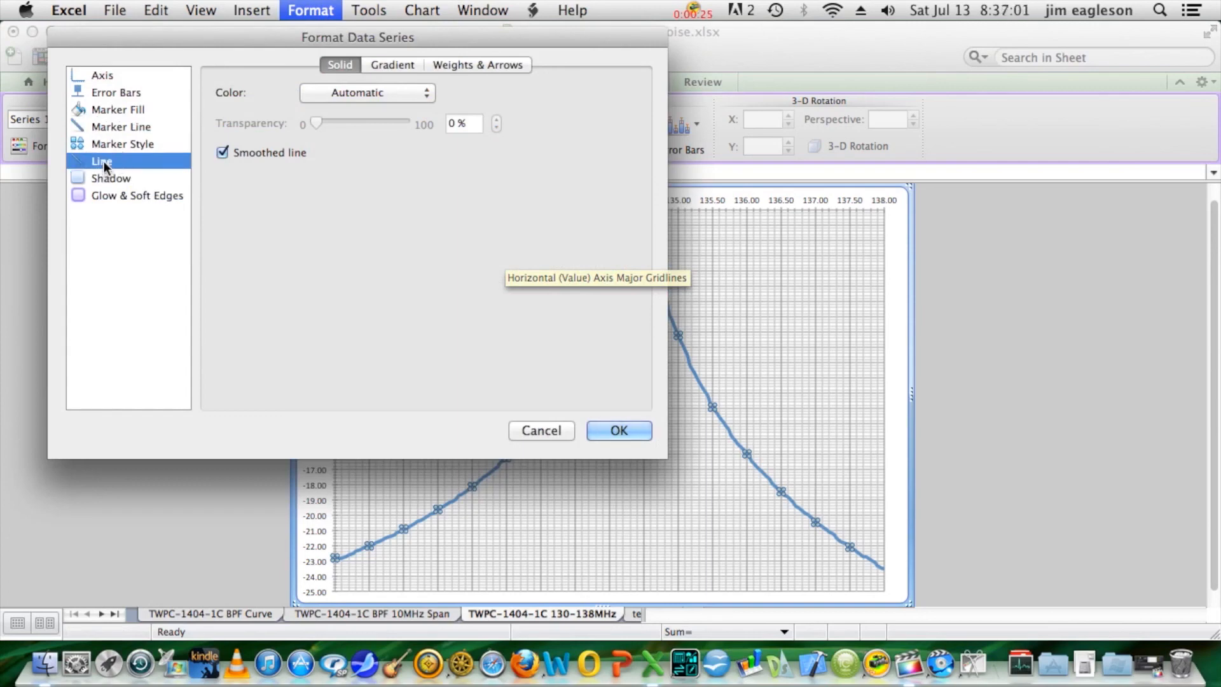
pyautogui.click(462, 67)
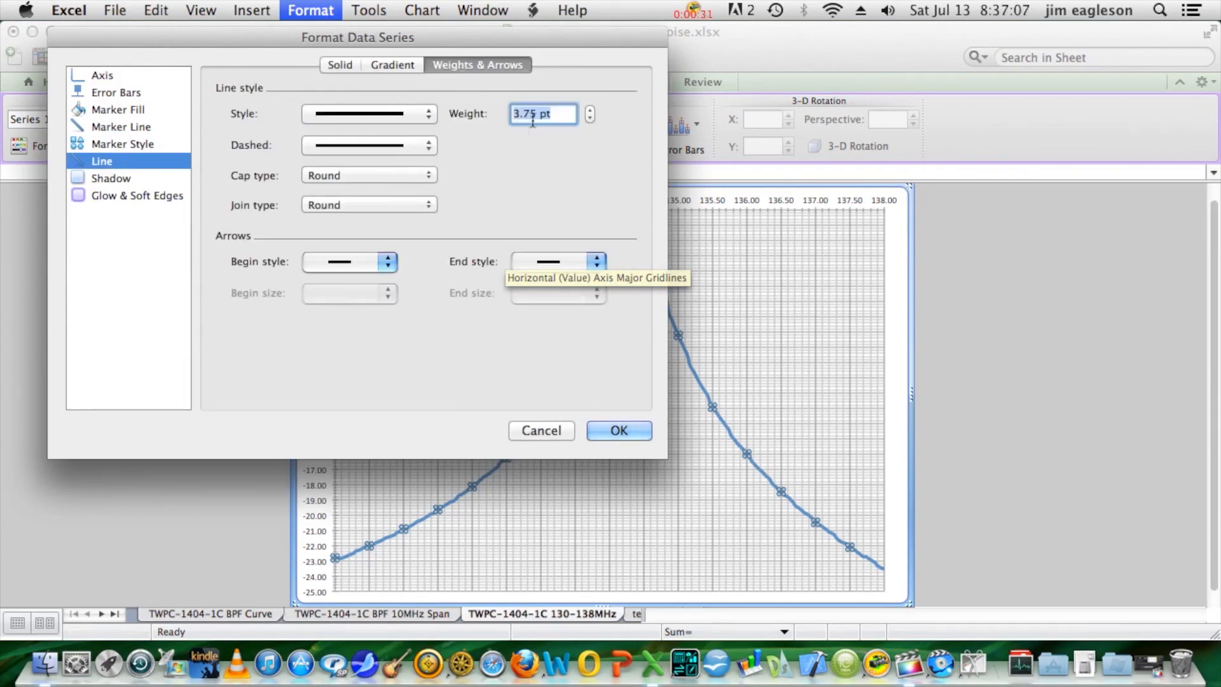
pyautogui.click(591, 119)
pyautogui.click(591, 118)
pyautogui.click(591, 119)
pyautogui.click(591, 118)
pyautogui.click(591, 118)
pyautogui.click(591, 118)
pyautogui.click(591, 118)
pyautogui.click(591, 118)
pyautogui.click(591, 118)
pyautogui.click(591, 118)
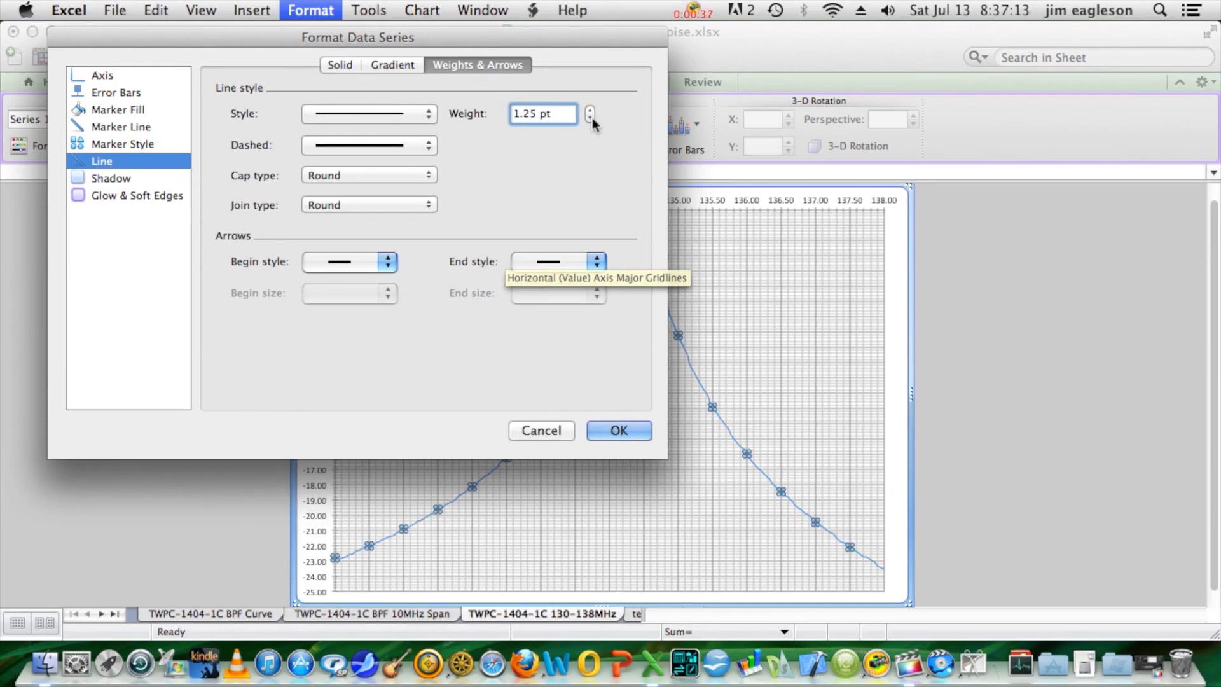
pyautogui.click(619, 431)
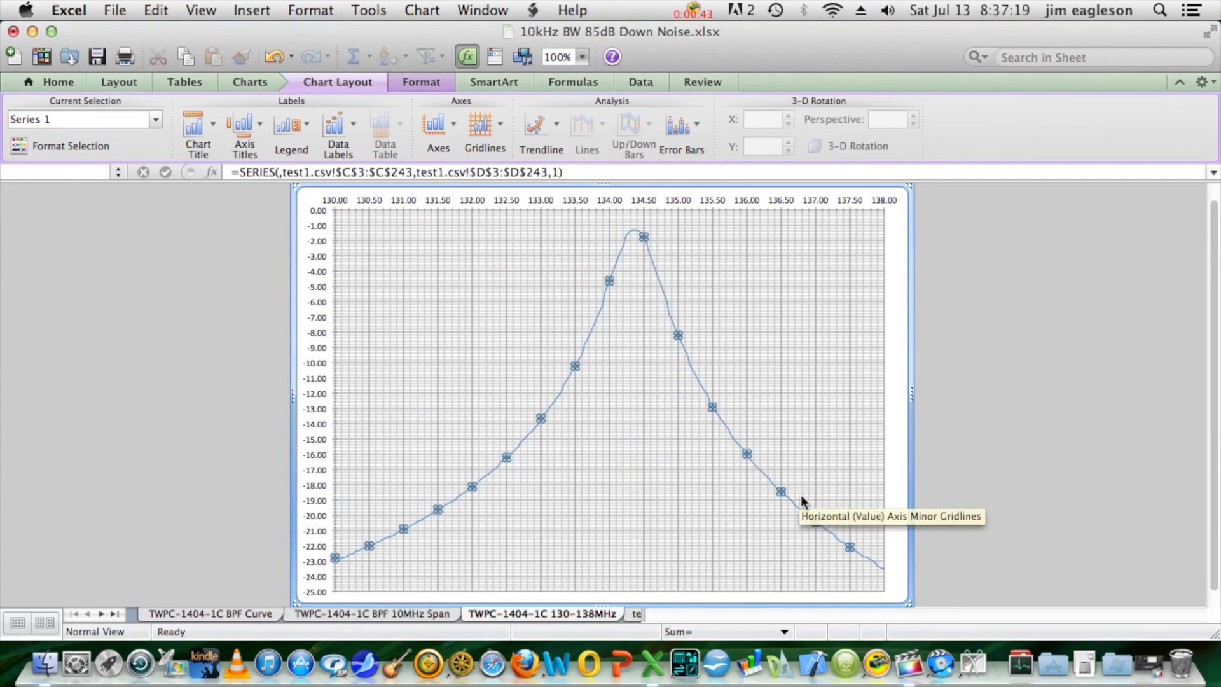
pyautogui.click(897, 386)
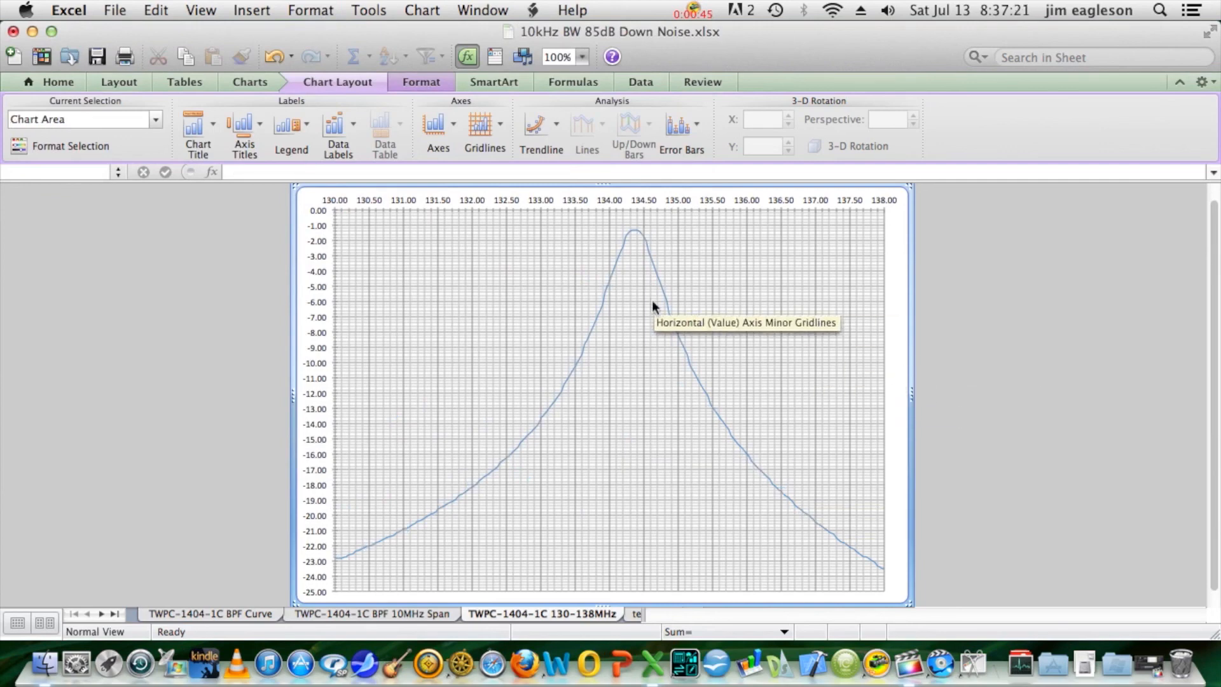